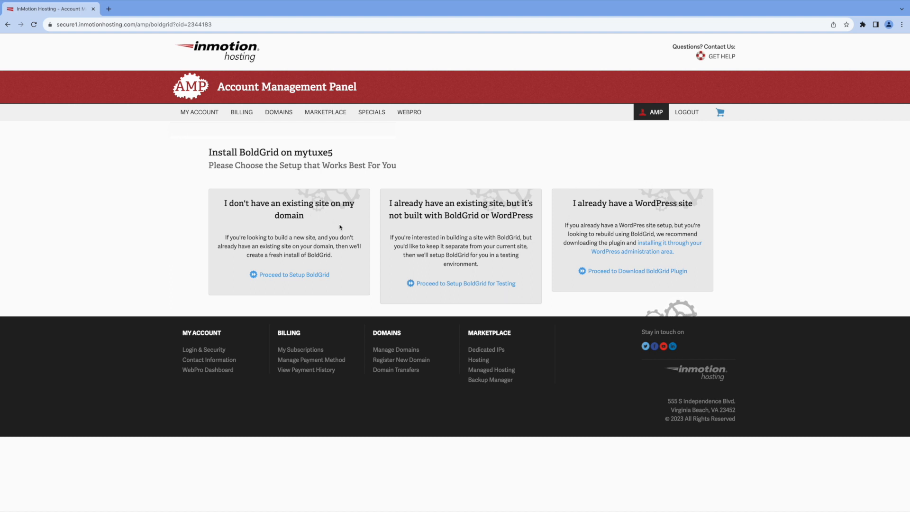
Step: Start a new BoldGrid install for tuxdude.com and pass the domain review
left_click(295, 276)
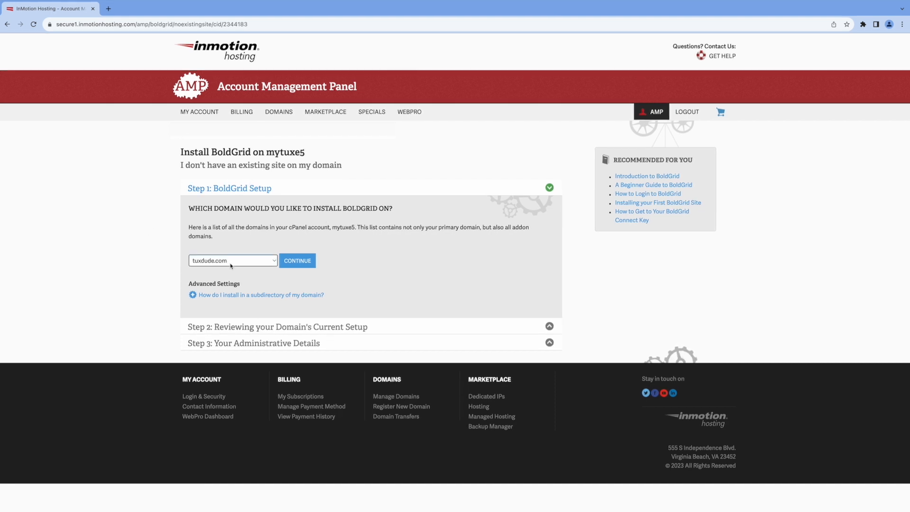
left_click(304, 266)
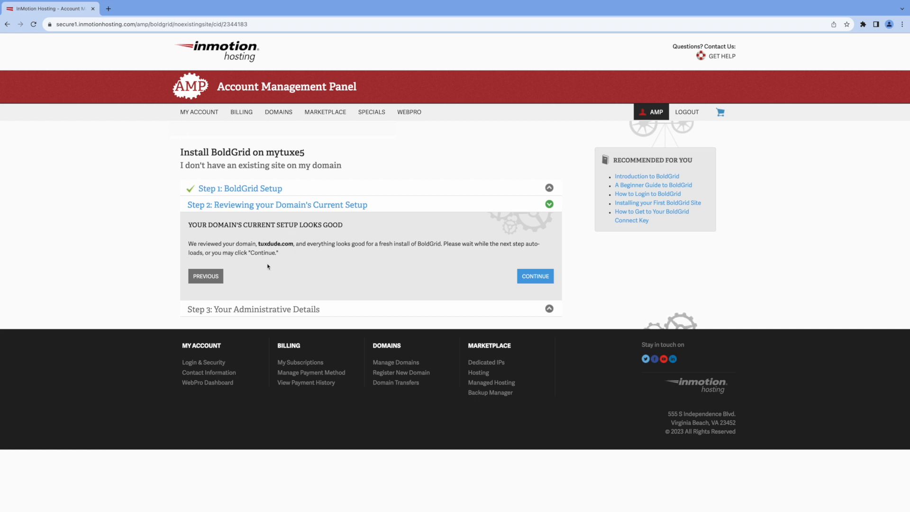
left_click(534, 277)
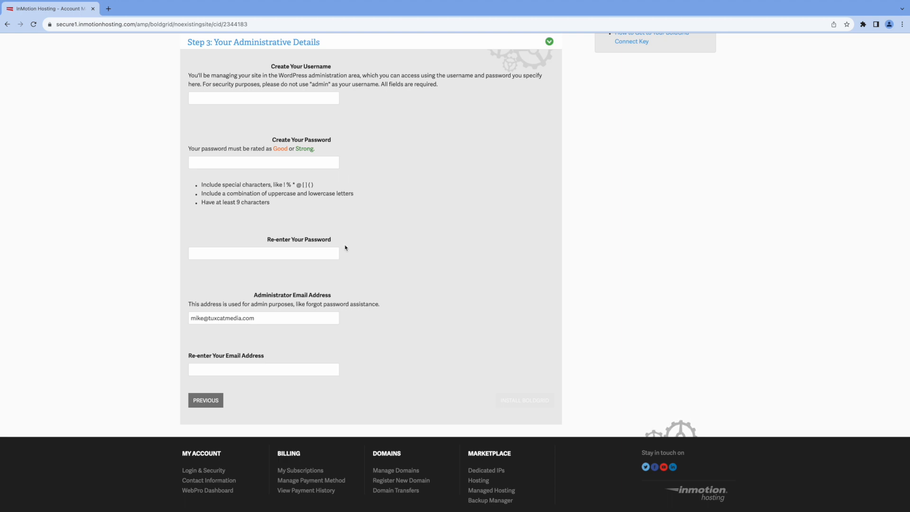
Step: Enter the administrator username, password and e-mail, then install BoldGrid on tuxdude.com
left_click(264, 98)
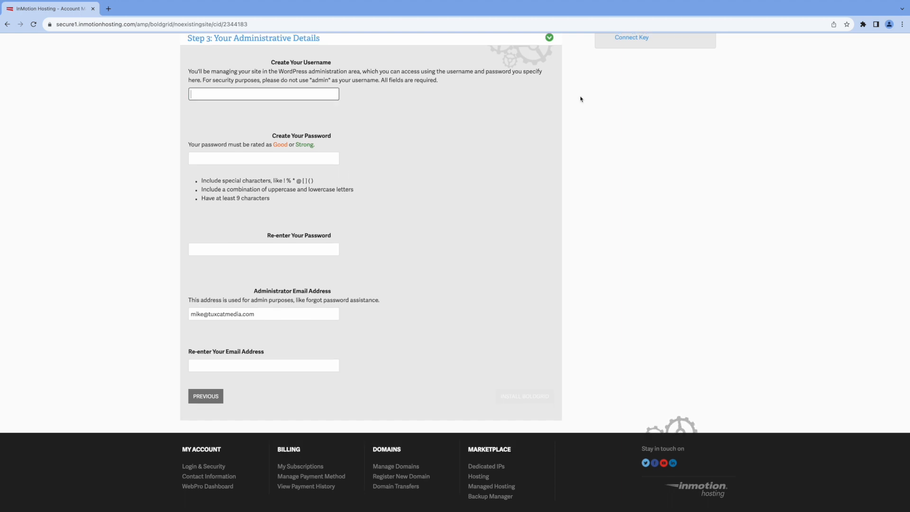
type("AdminGuy")
left_click(278, 159)
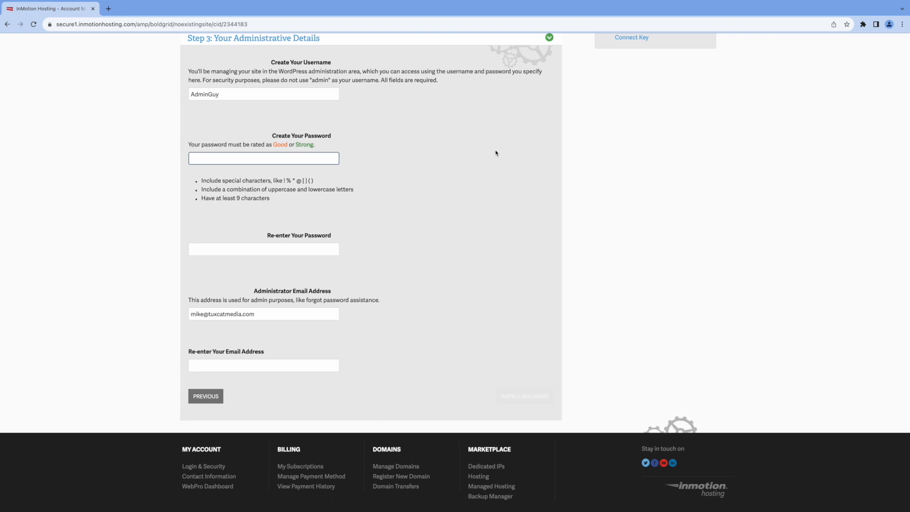
left_click(337, 247)
left_click(258, 366)
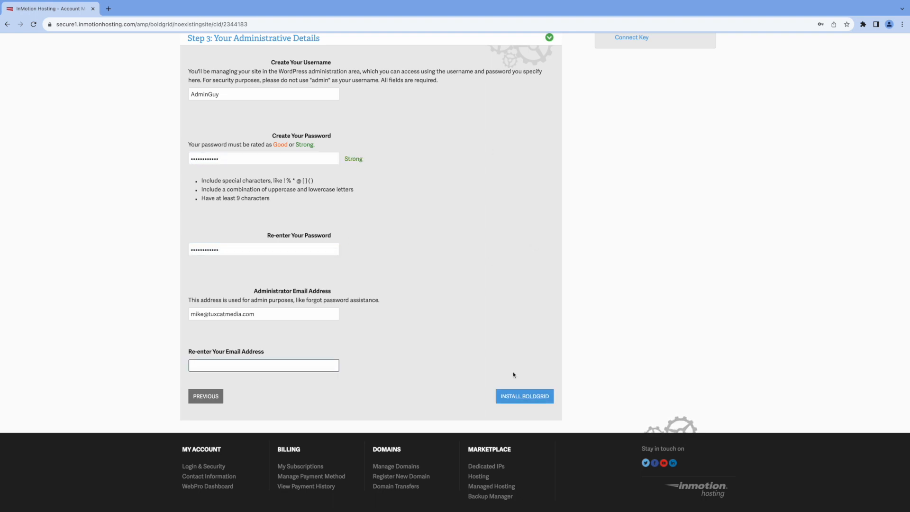
left_click(525, 399)
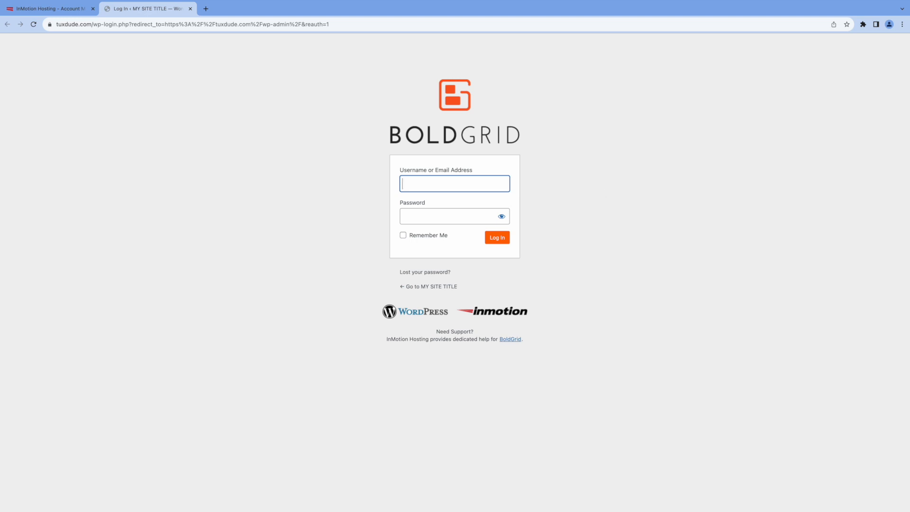
Step: Log in to the tuxdude.com dashboard with the admin credentials and open BoldGrid Inspirations
type("AdminGu")
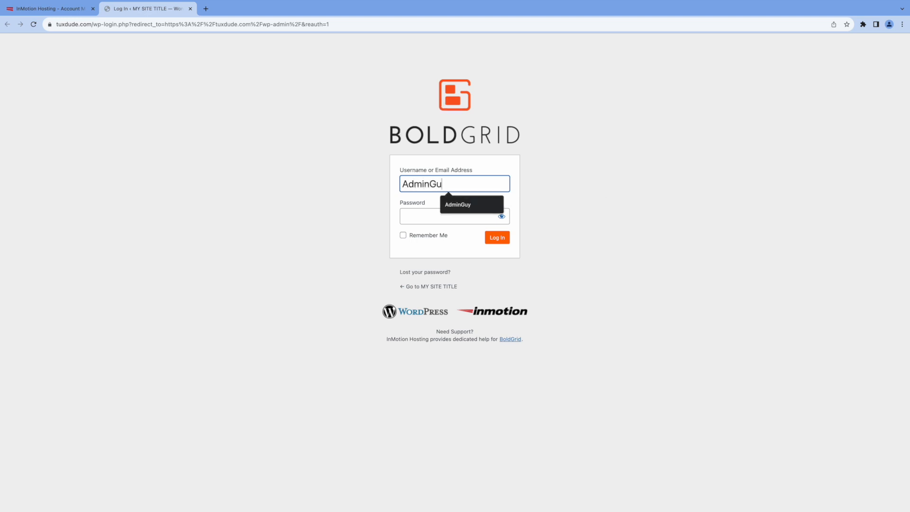
type("y")
key("Tab")
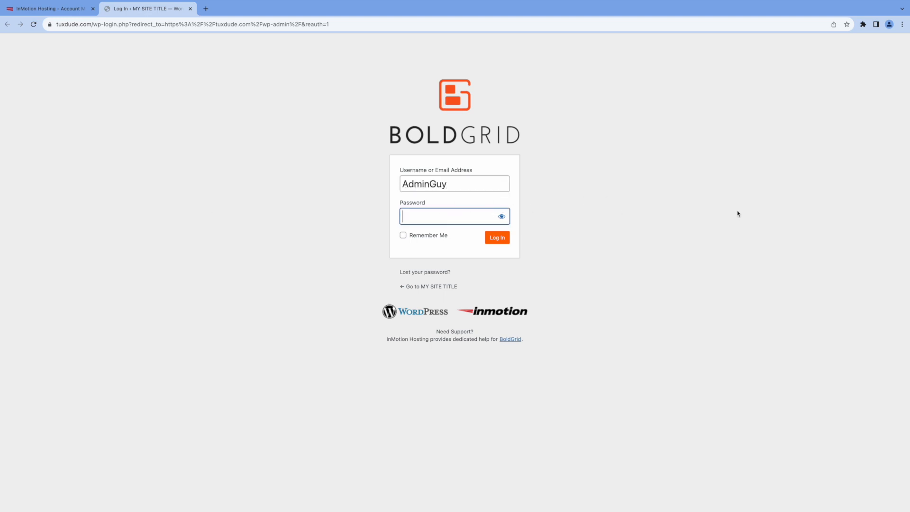
type("•••••••••••••")
left_click(507, 239)
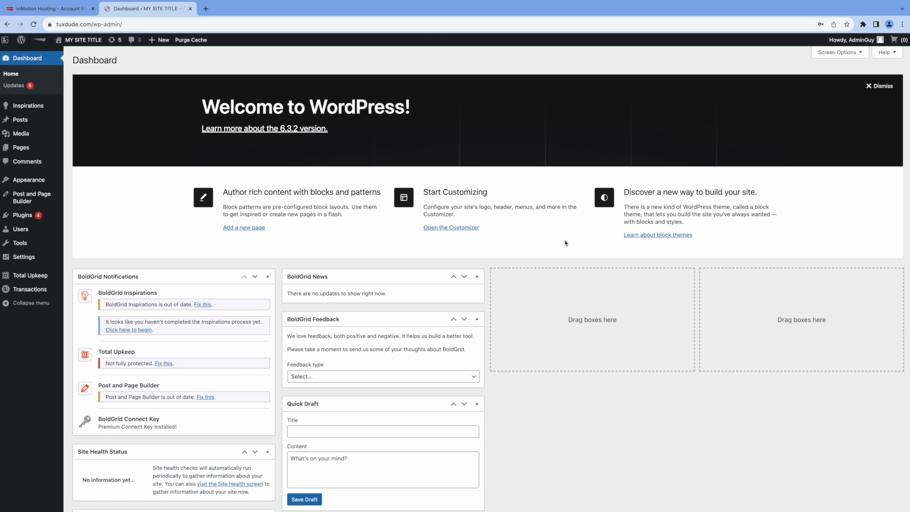
left_click(35, 107)
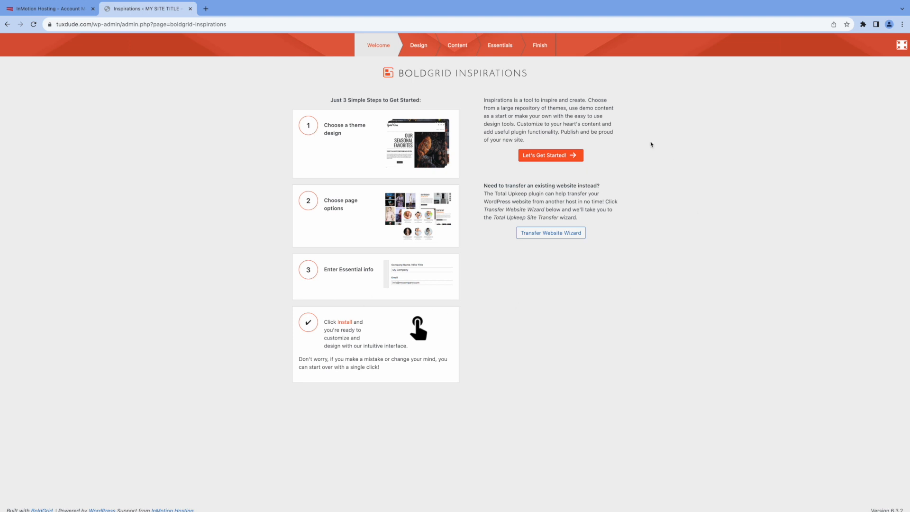
Step: Begin Inspirations and select the burger-pictured Crio Restaurant theme
left_click(552, 155)
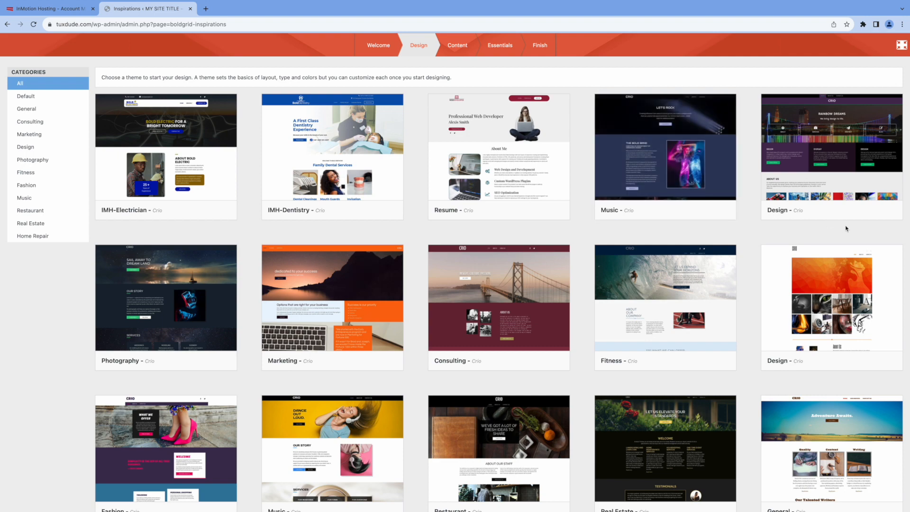
scroll(846, 229, "down", 4)
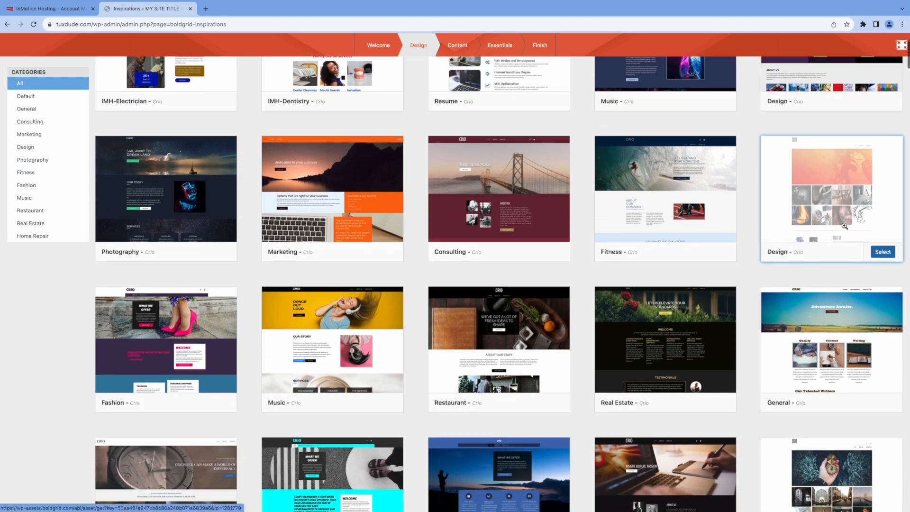
scroll(845, 228, "down", 1)
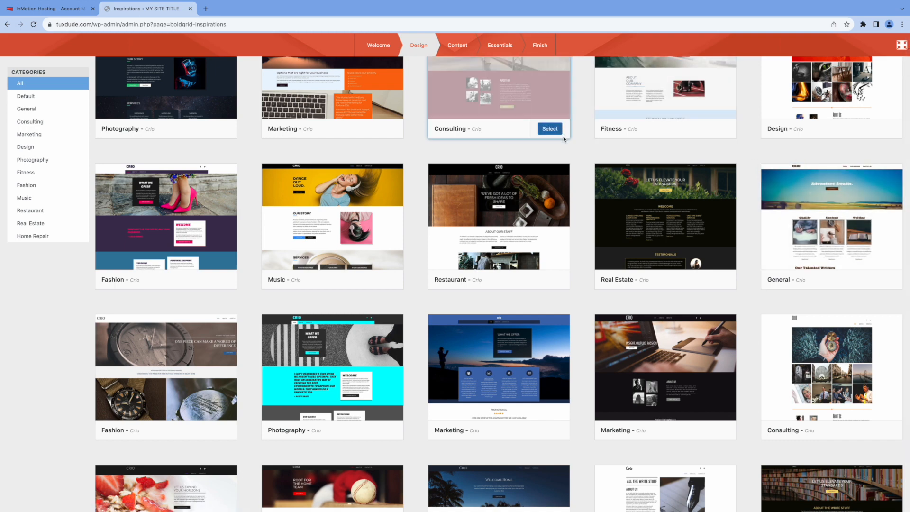
scroll(413, 308, "down", 10)
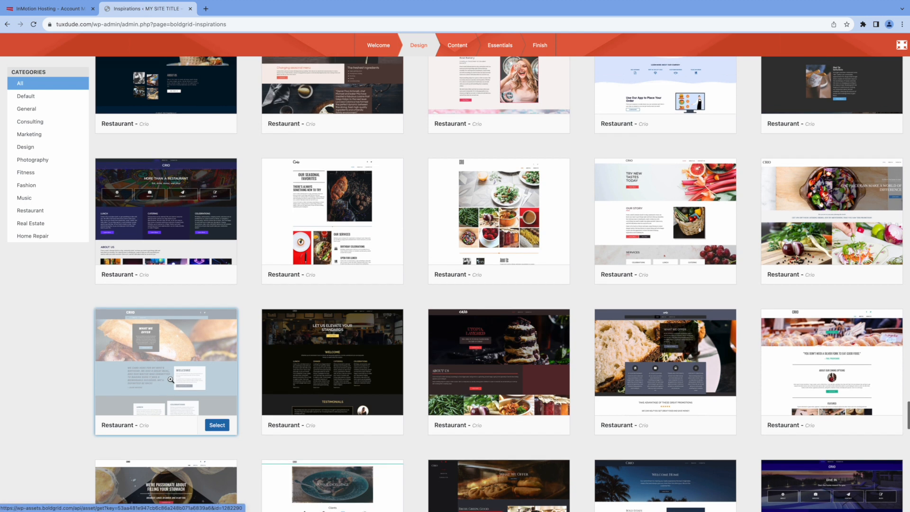
scroll(169, 385, "up", 1)
left_click(209, 428)
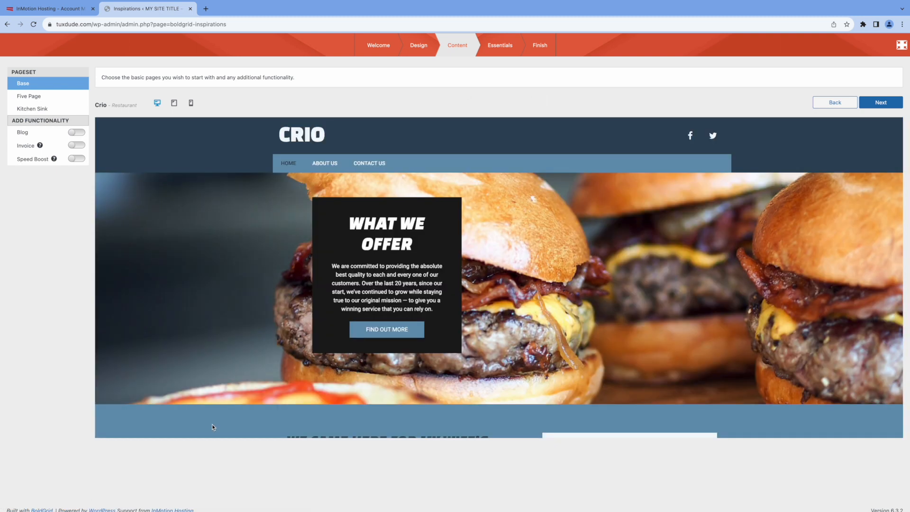
Step: Review the Crio preview and choose the Five Page pageset
scroll(756, 313, "down", 5)
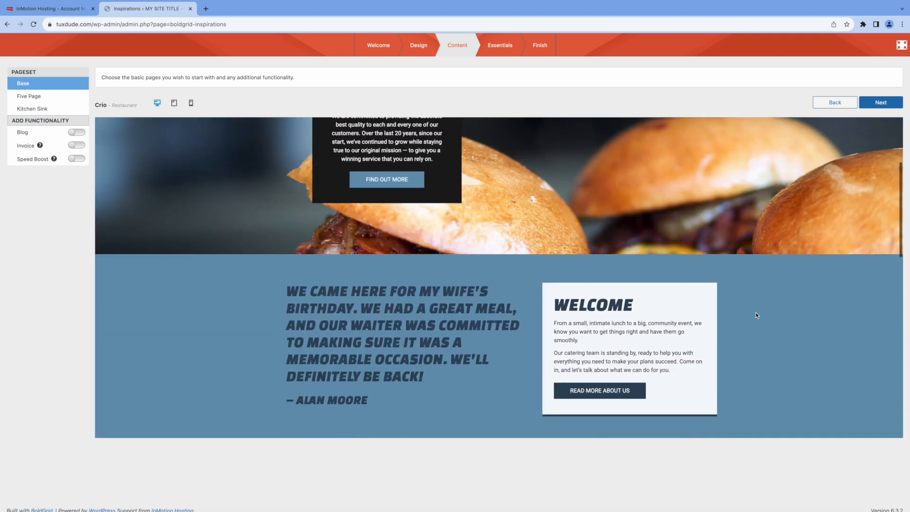
scroll(755, 313, "down", 4)
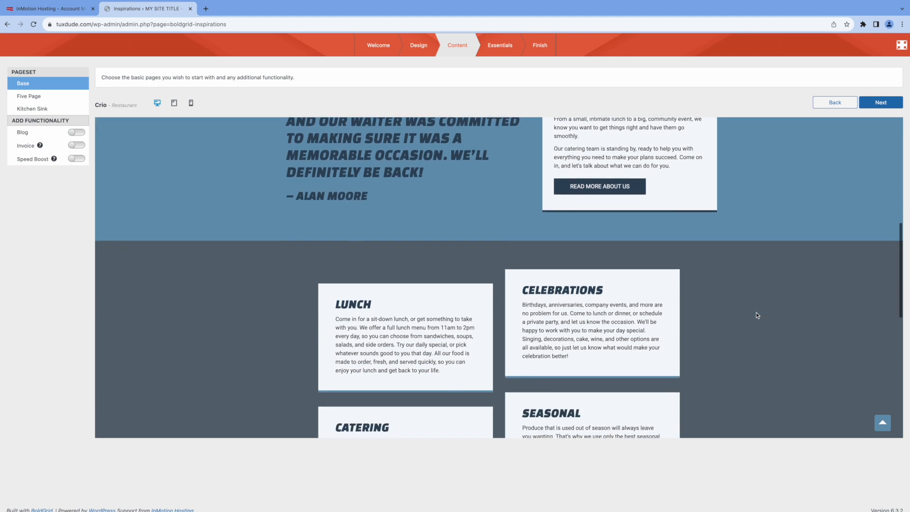
scroll(757, 316, "down", 5)
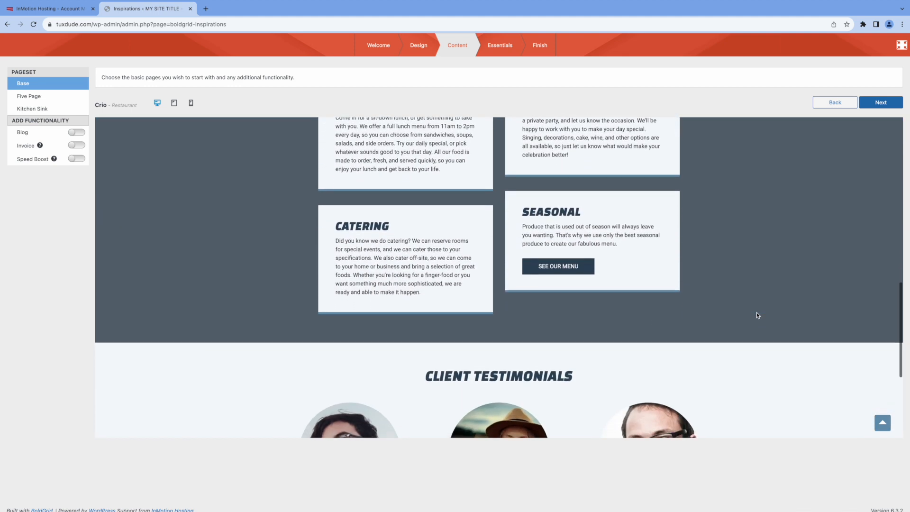
scroll(757, 315, "down", 3)
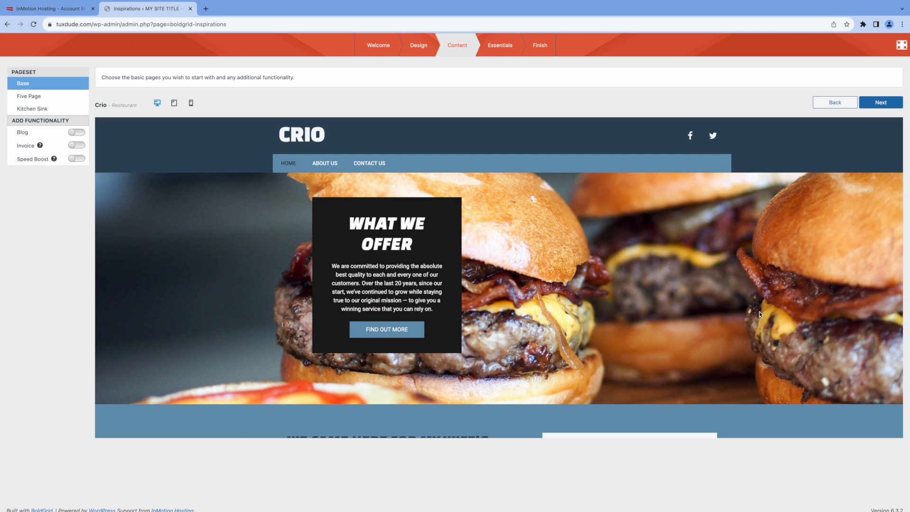
scroll(93, 251, "down", 1)
scroll(105, 242, "up", 1)
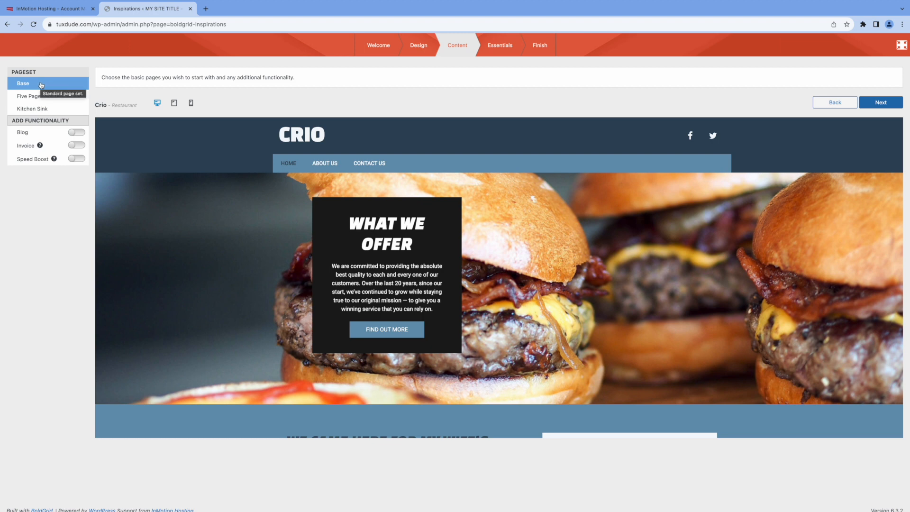
left_click(36, 98)
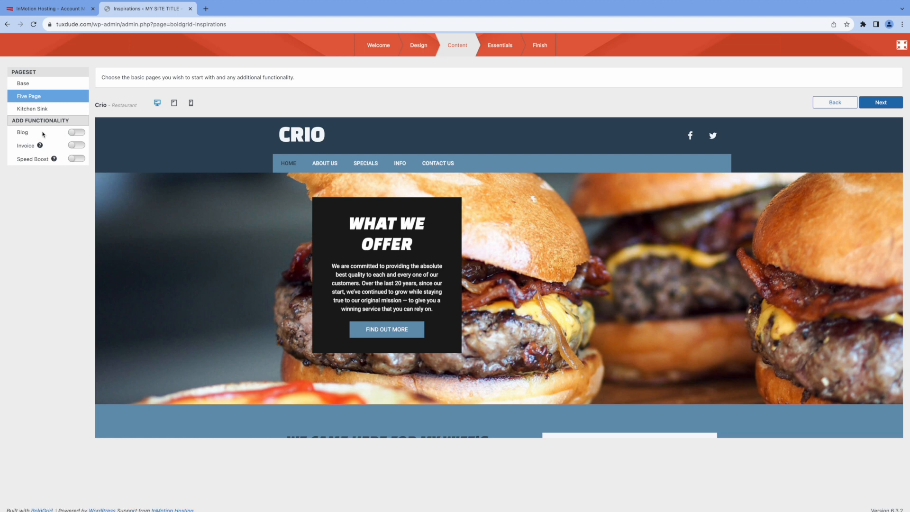
Step: Enable the Blog and Speed Boost options for the Five Page site
left_click(79, 133)
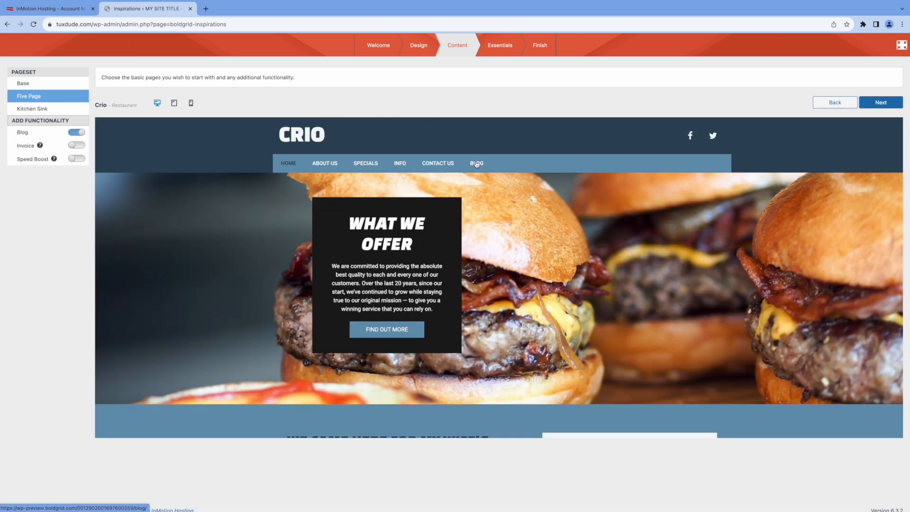
left_click(54, 160)
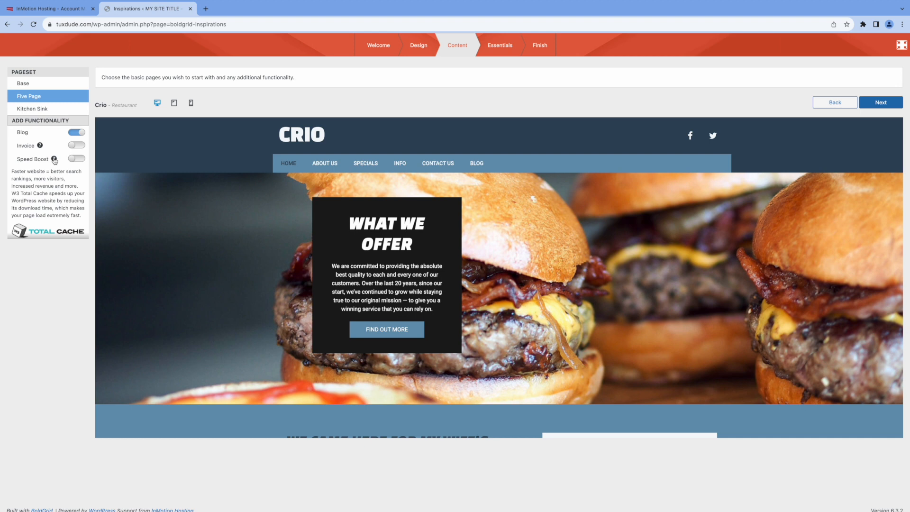
left_click(77, 158)
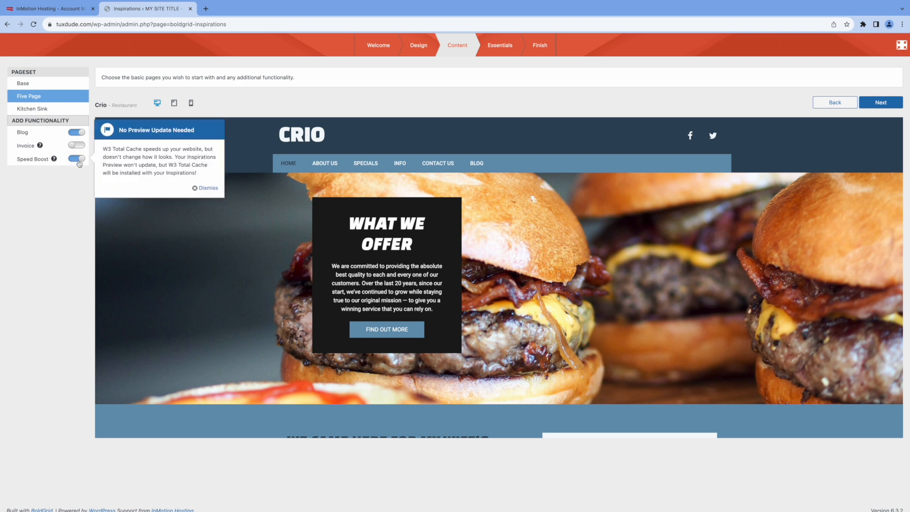
left_click(195, 190)
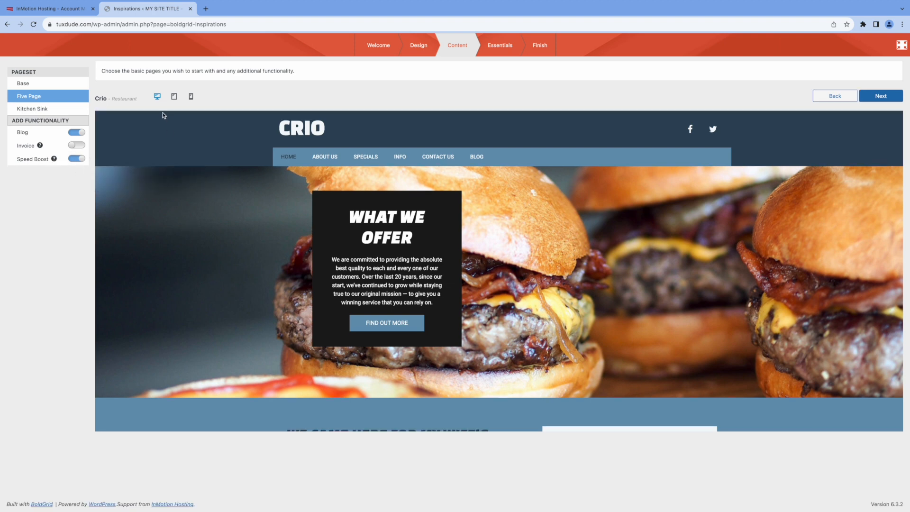
Step: Check the preview at tablet and phone sizes, return to desktop, and continue to Essentials
left_click(174, 97)
scroll(361, 230, "down", 20)
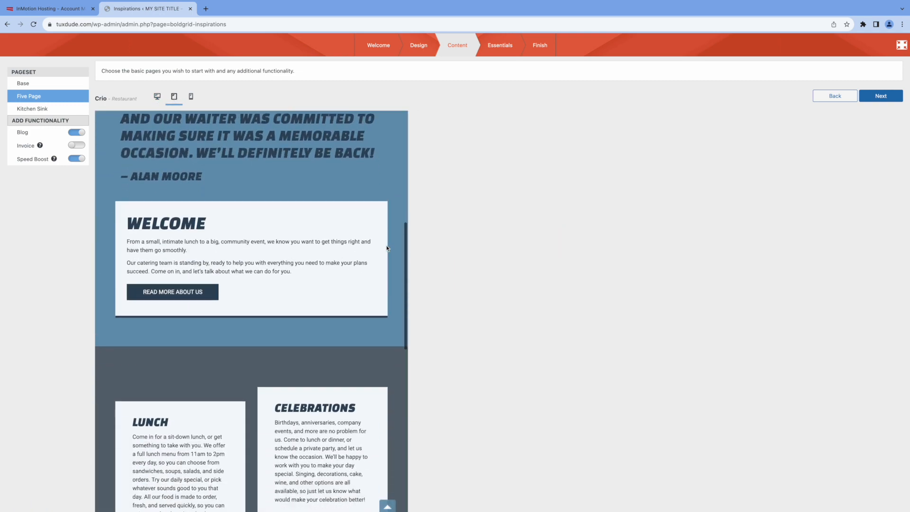
scroll(386, 248, "up", 20)
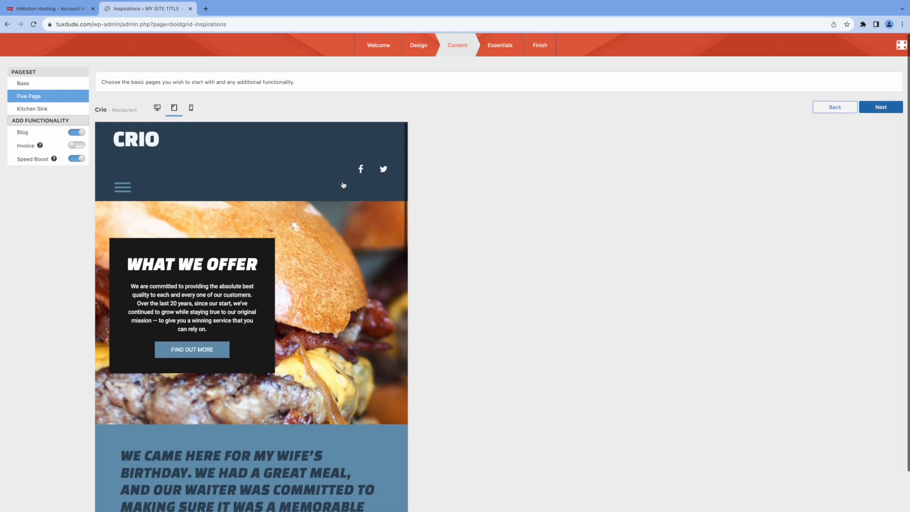
left_click(192, 103)
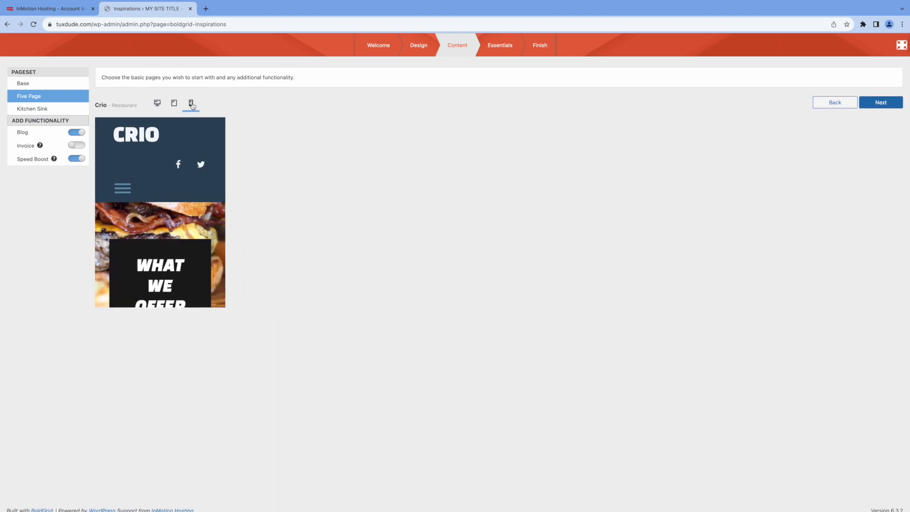
scroll(194, 160, "down", 3)
scroll(193, 161, "down", 15)
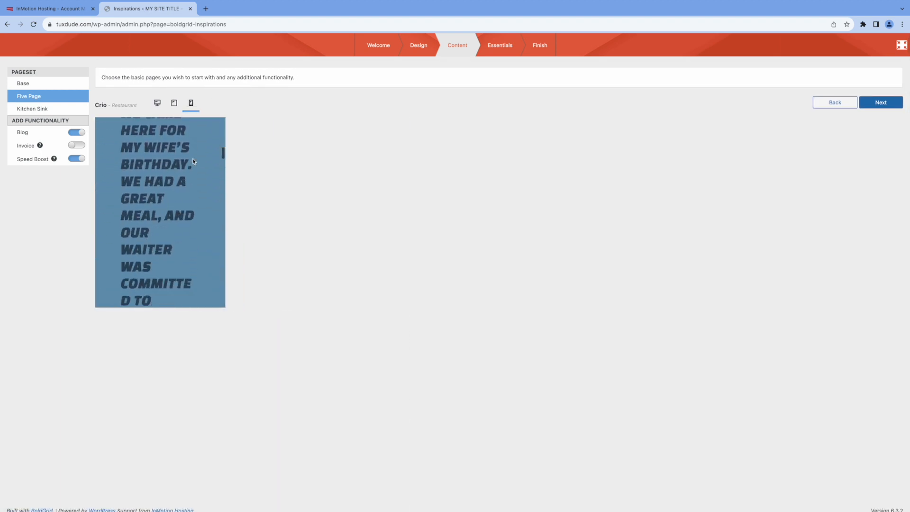
scroll(194, 162, "down", 12)
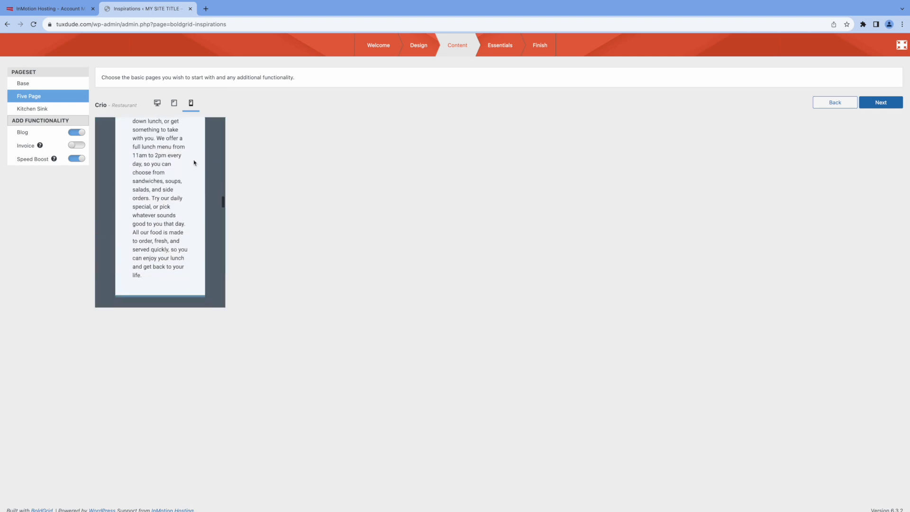
scroll(194, 162, "up", 20)
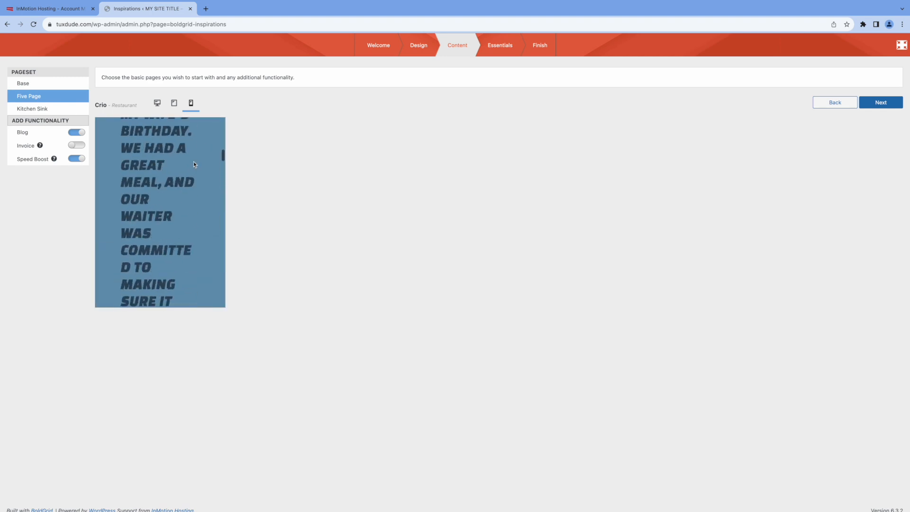
left_click(157, 104)
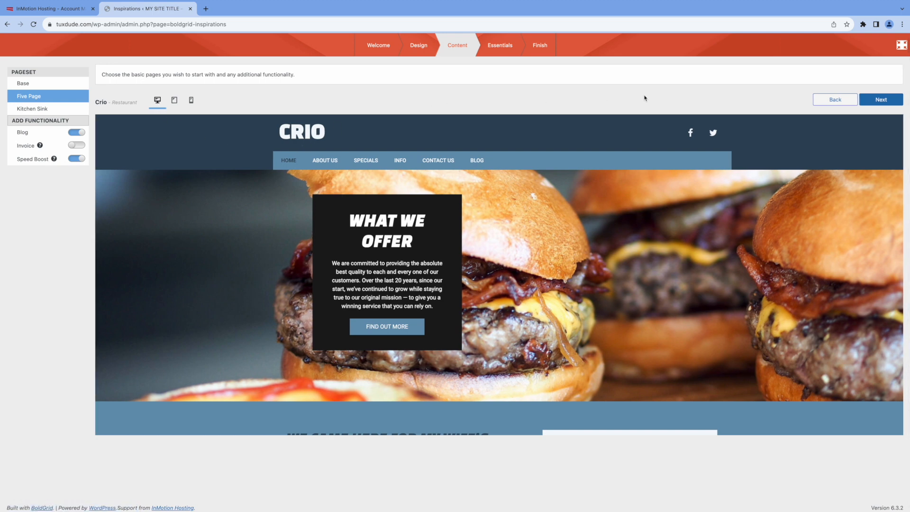
left_click(880, 99)
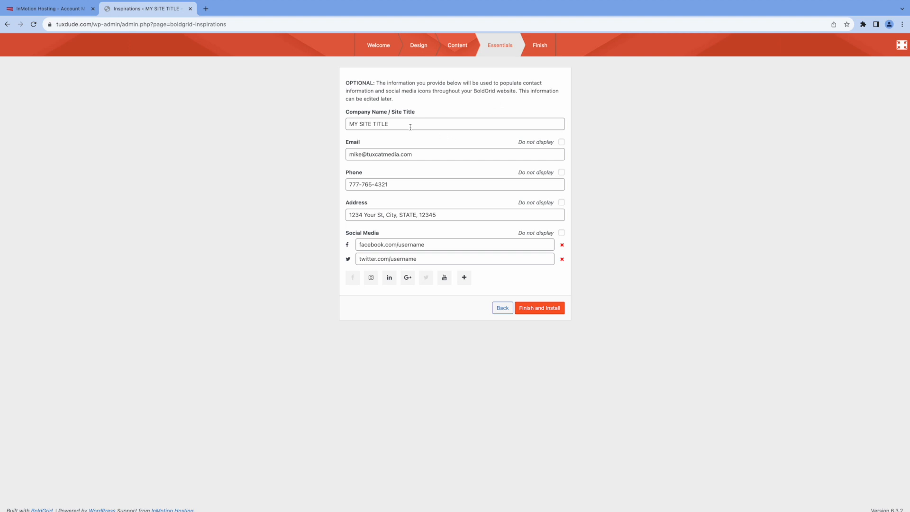
Step: Set the site title to Michael's Restaurant and install the Crio inspiration
left_click_drag(406, 123, 324, 125)
type("Michael's Restaurant")
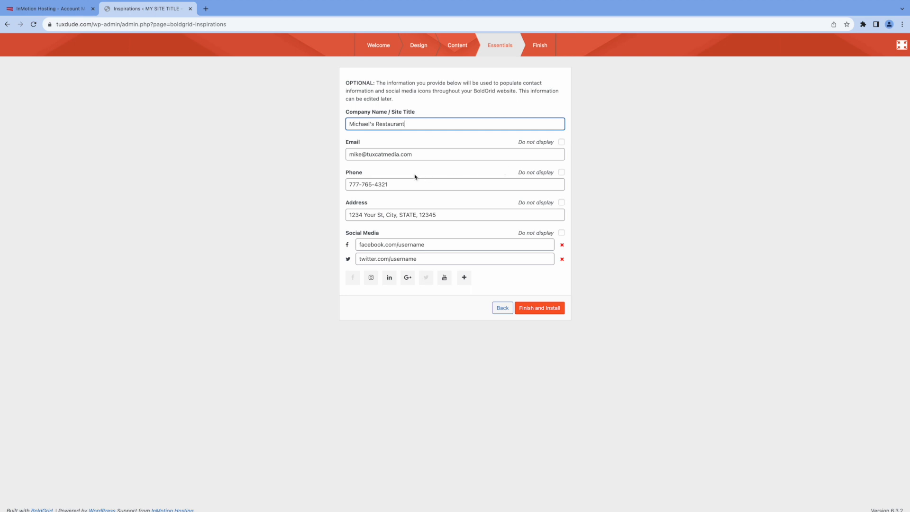
left_click(533, 309)
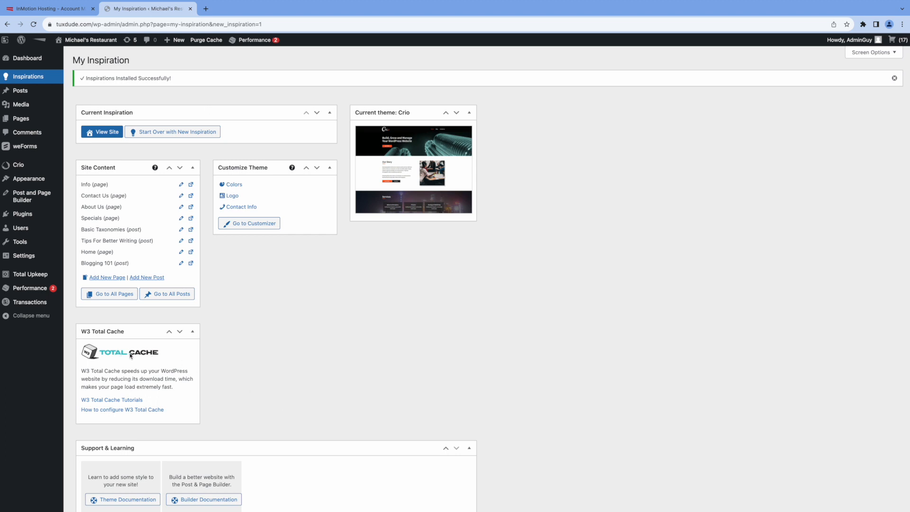
Step: Update the Akismet Anti-Spam and BoldGrid Inspirations plugins from the Plugins list
left_click(25, 216)
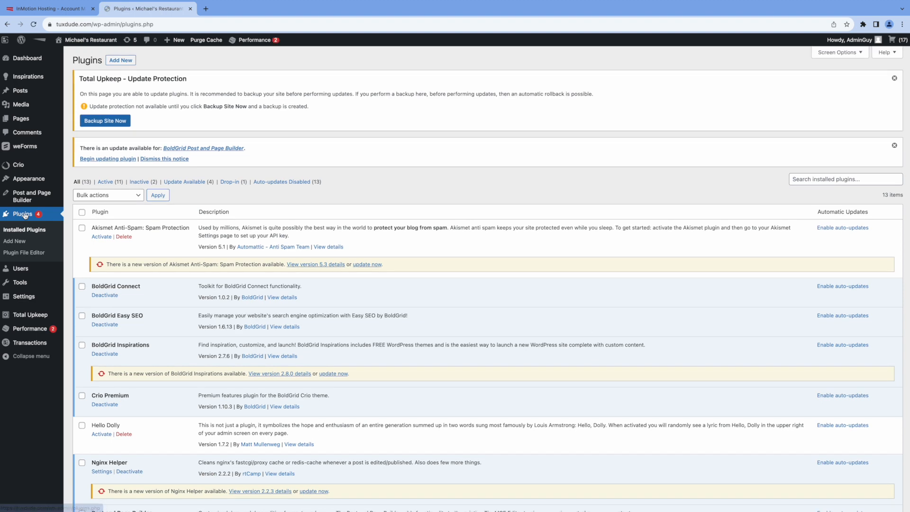
scroll(286, 303, "down", 6)
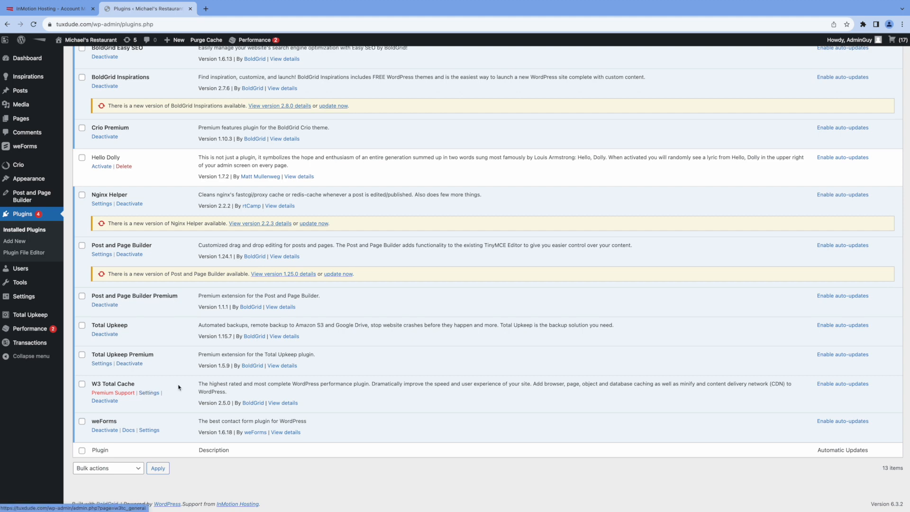
scroll(213, 352, "up", 6)
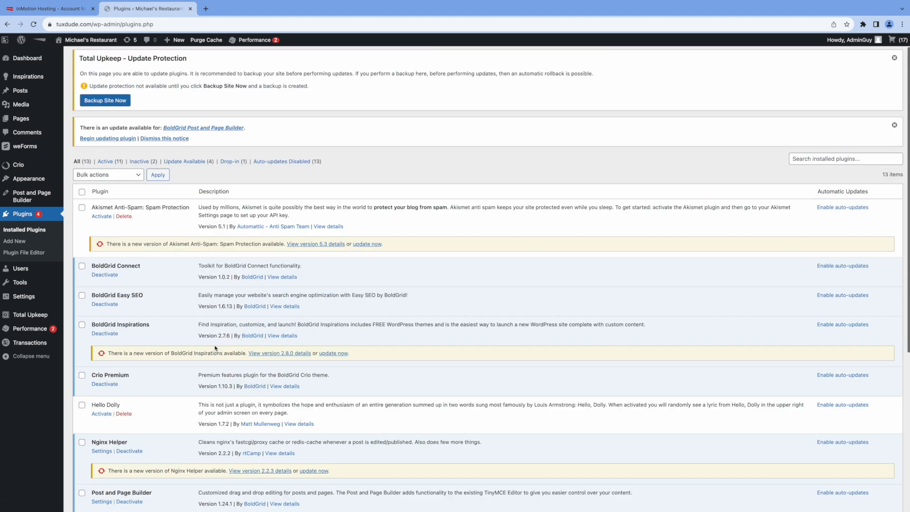
scroll(369, 291, "down", 1)
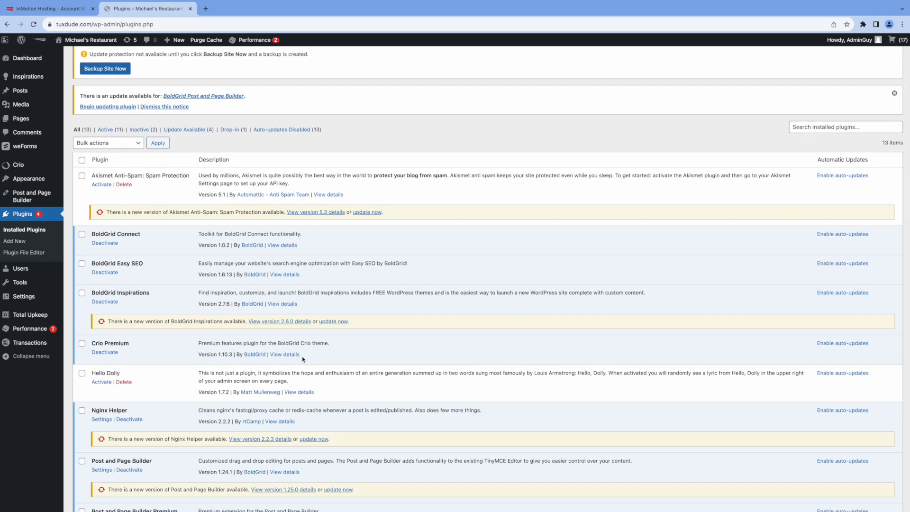
scroll(303, 359, "down", 4)
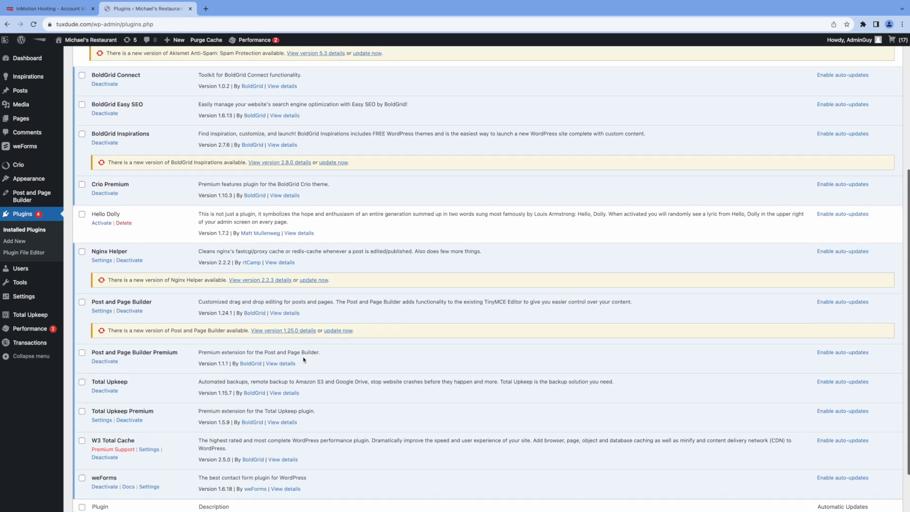
scroll(306, 360, "up", 5)
scroll(306, 361, "down", 1)
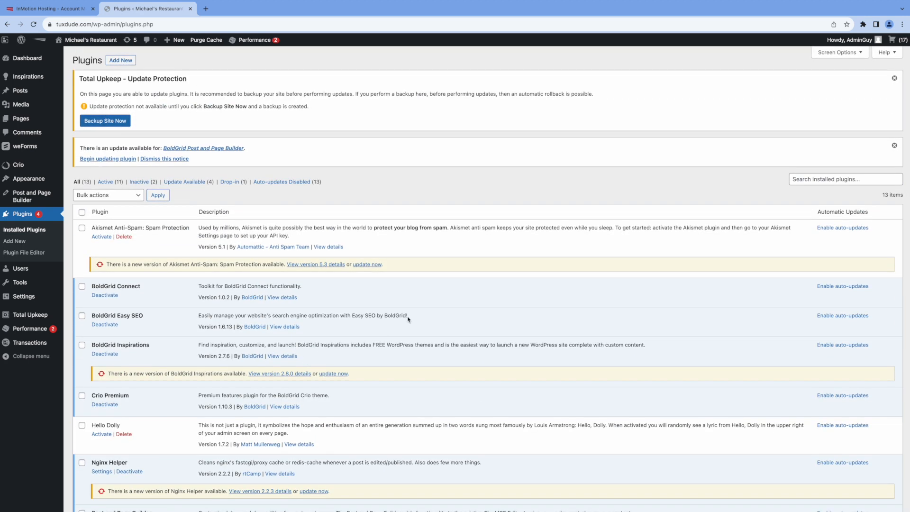
left_click(368, 264)
left_click(335, 374)
Step: Update the Nginx Helper and Post and Page Builder plugins
scroll(421, 378, "down", 5)
left_click(310, 286)
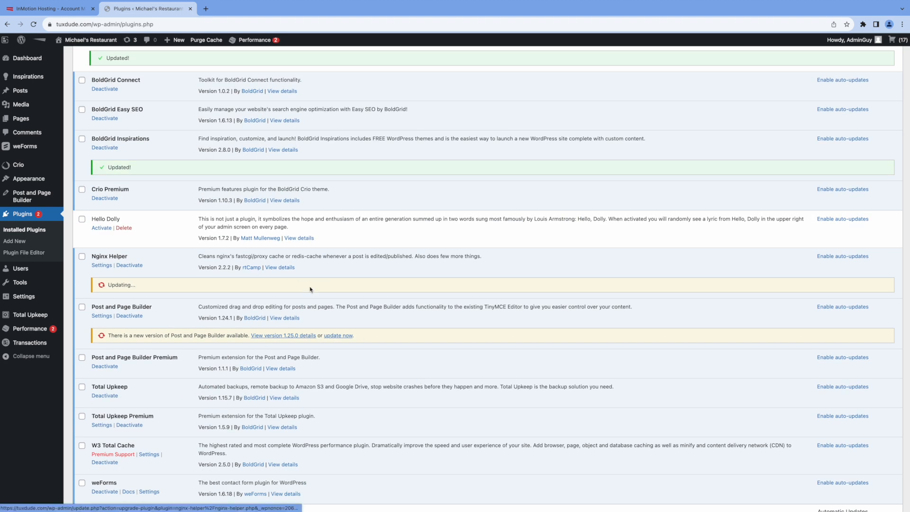
left_click(333, 336)
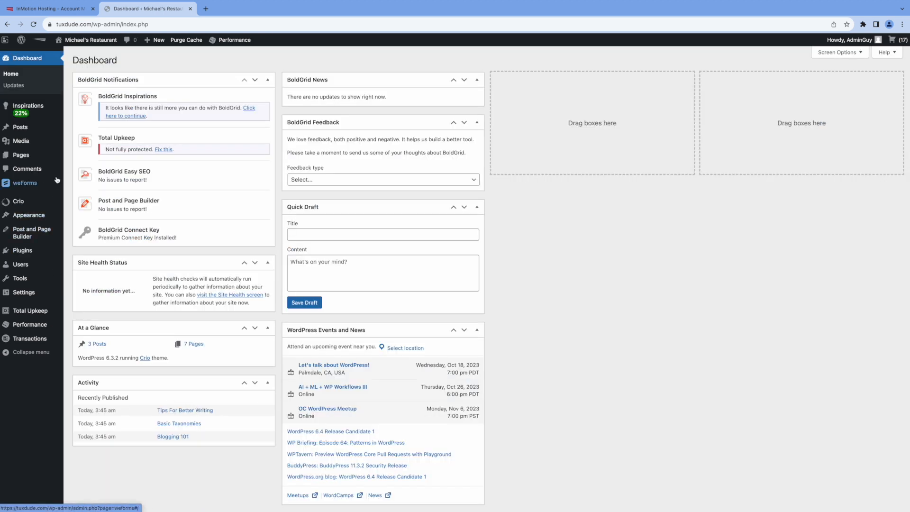
mouse_move(42, 109)
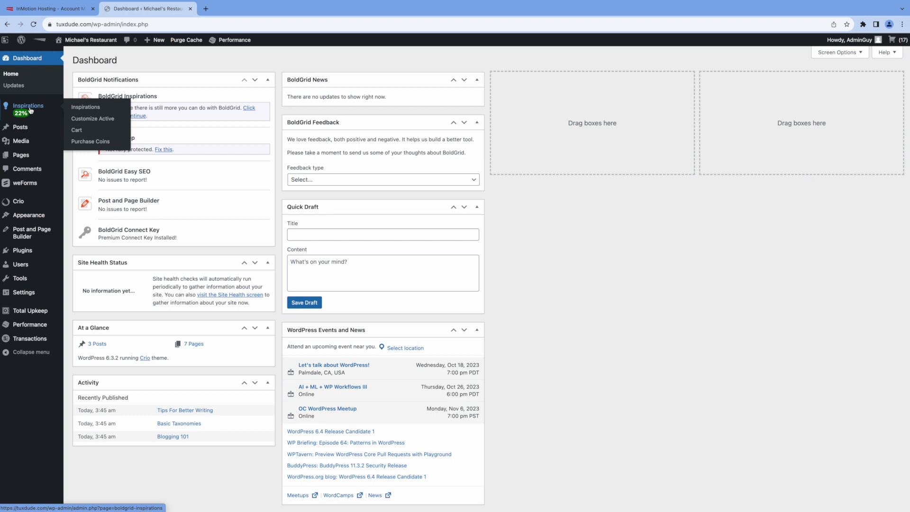
Step: Open the Inspirations checklist and choose Edit Homepage
left_click(29, 109)
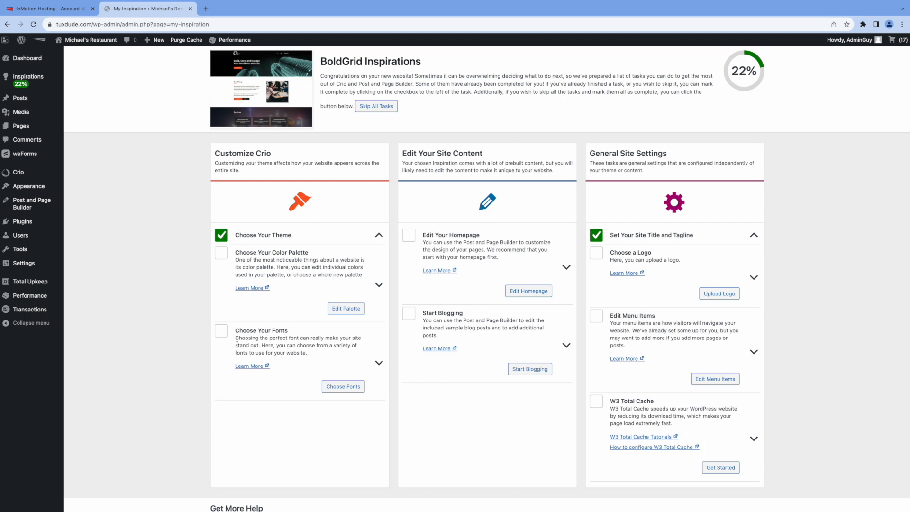
left_click(518, 291)
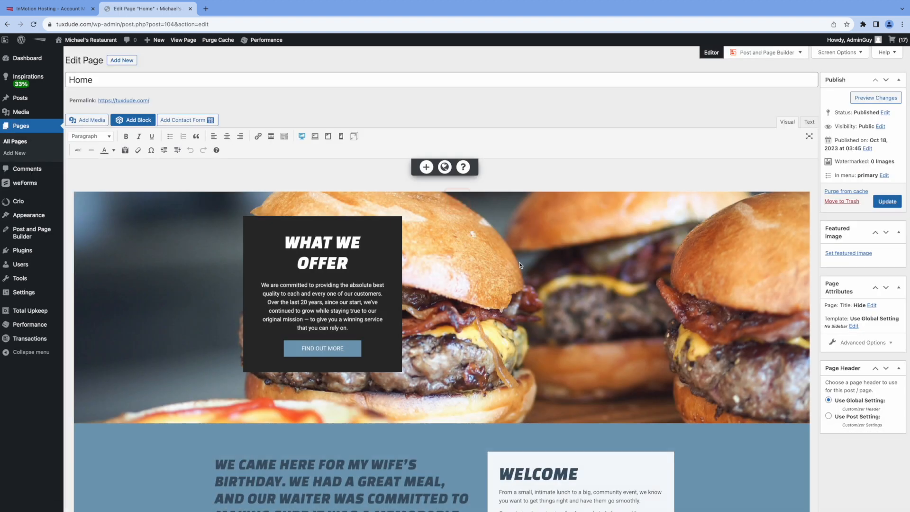
Step: Remove the burger background image from the homepage hero section
scroll(498, 274, "down", 3)
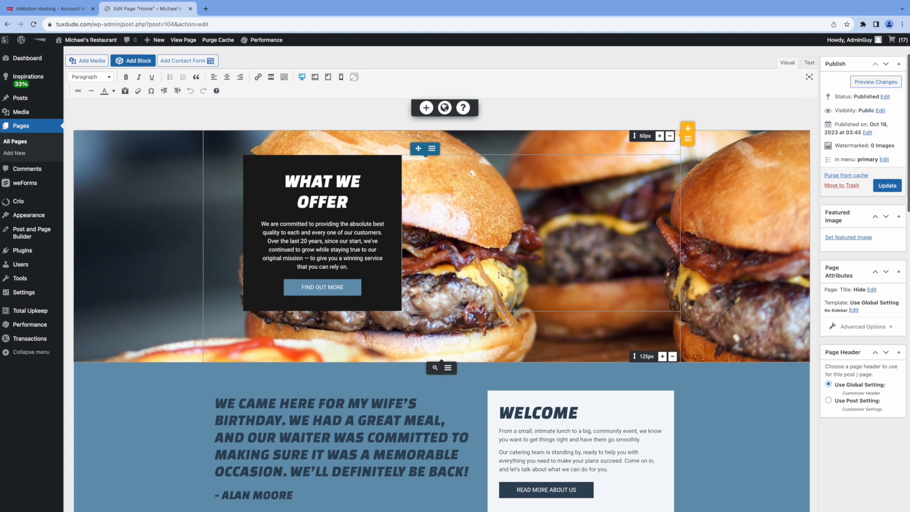
scroll(499, 274, "up", 3)
scroll(498, 276, "up", 1)
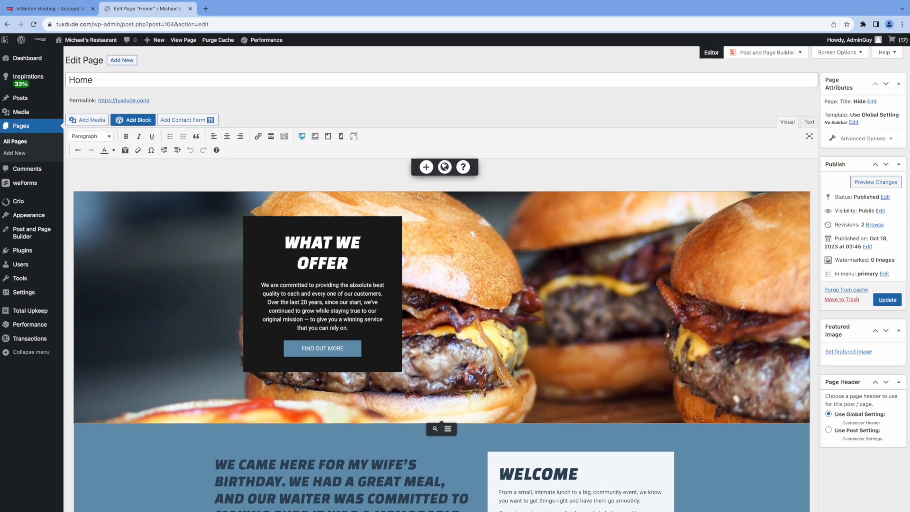
left_click(743, 306)
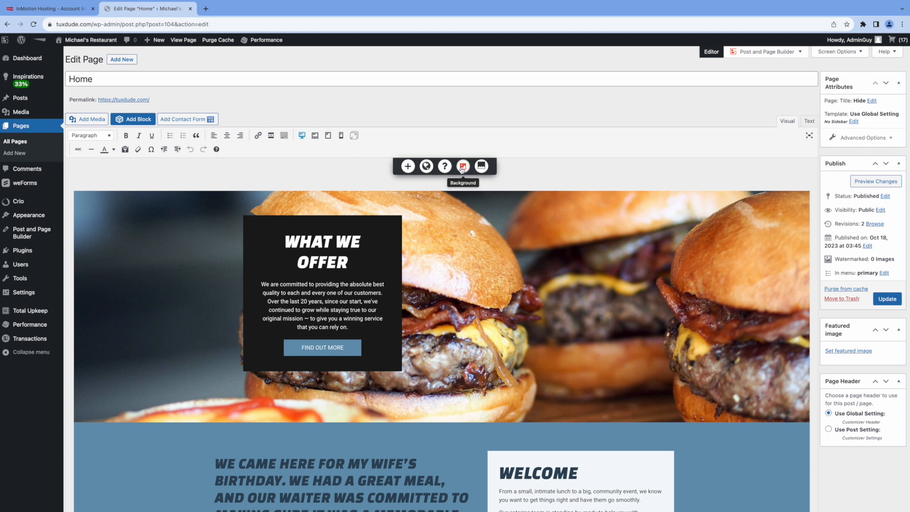
left_click(462, 168)
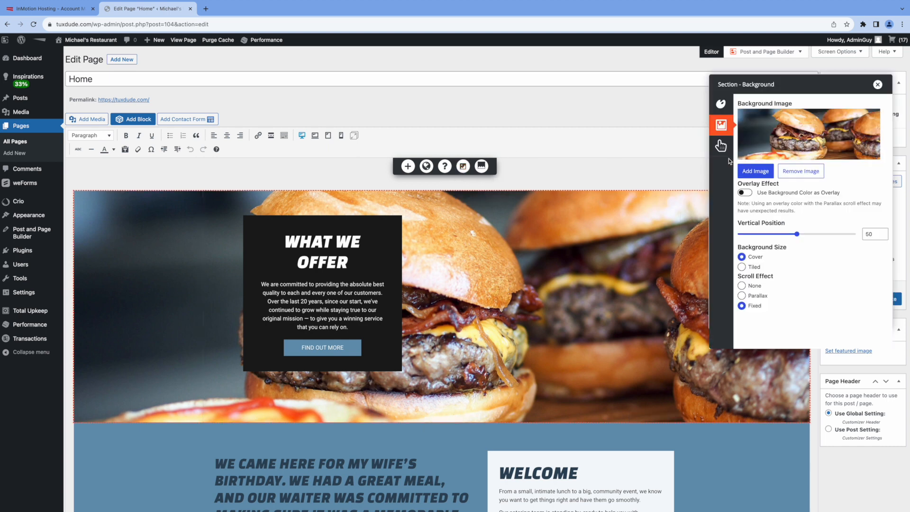
left_click(808, 173)
Step: Set the Pizza picture as the hero background with vertical position 38
left_click(756, 171)
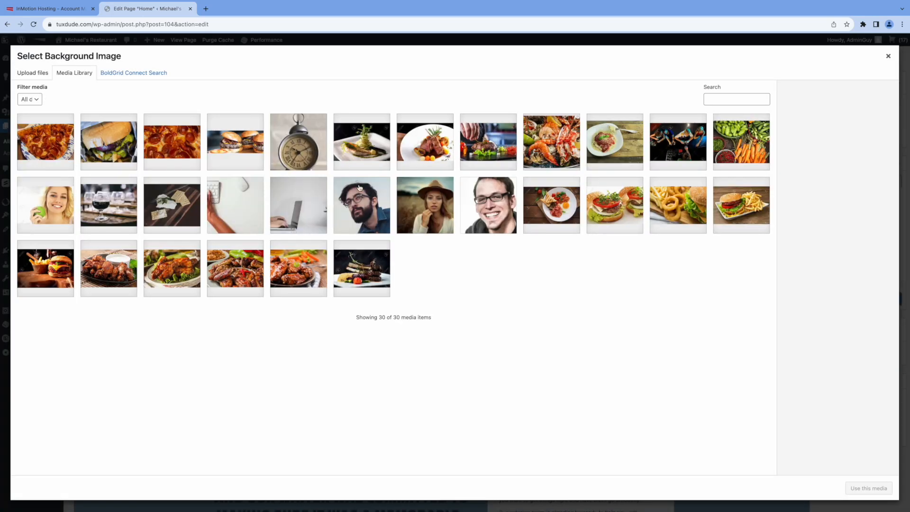
left_click(49, 145)
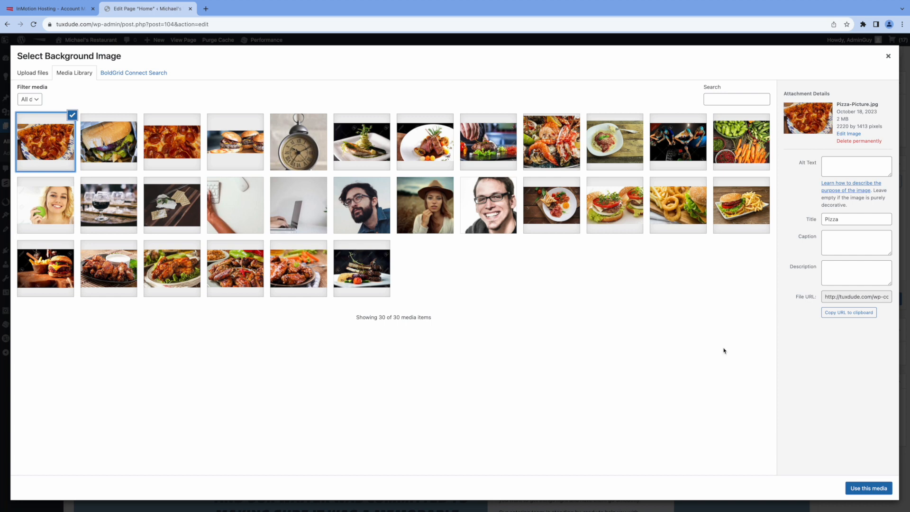
left_click(860, 488)
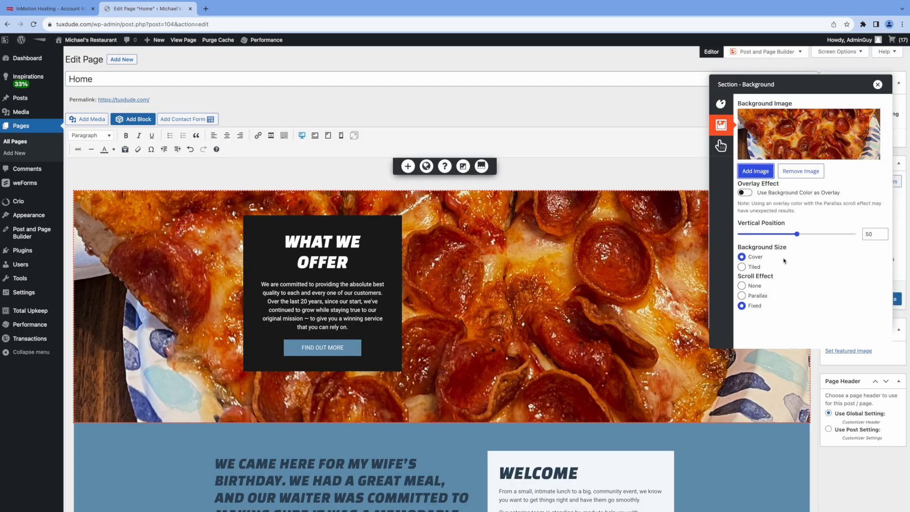
left_click_drag(797, 235, 783, 235)
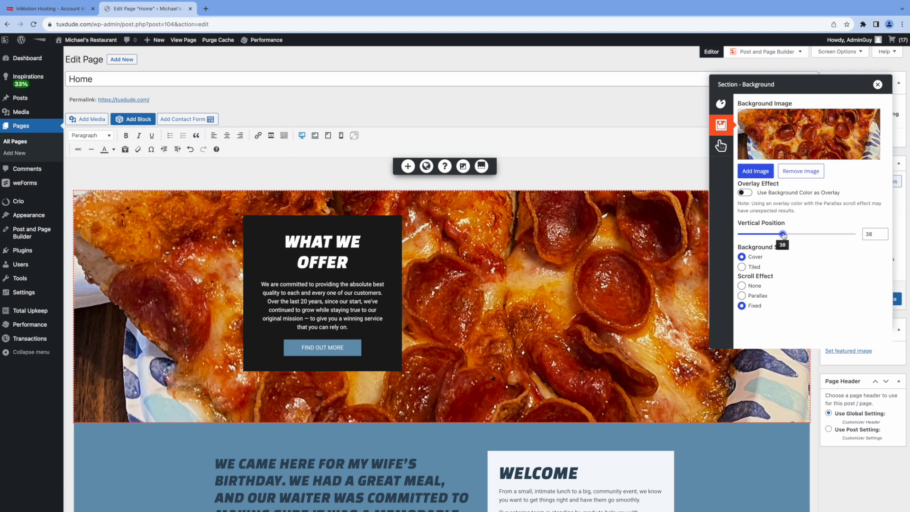
left_click(878, 84)
scroll(721, 227, "down", 5)
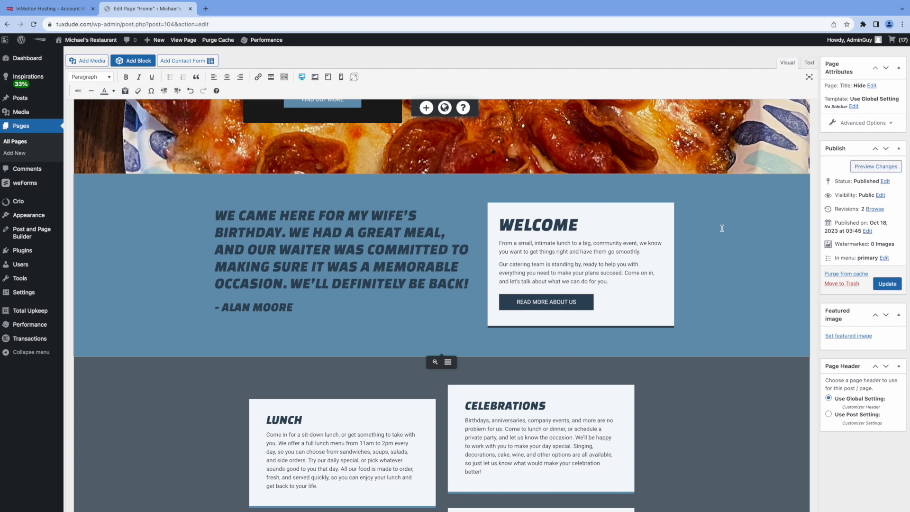
Step: Replace the block's quote with MICHAEL'S RESTAURANT, its street address and city line, each on its own line
scroll(410, 286, "down", 10)
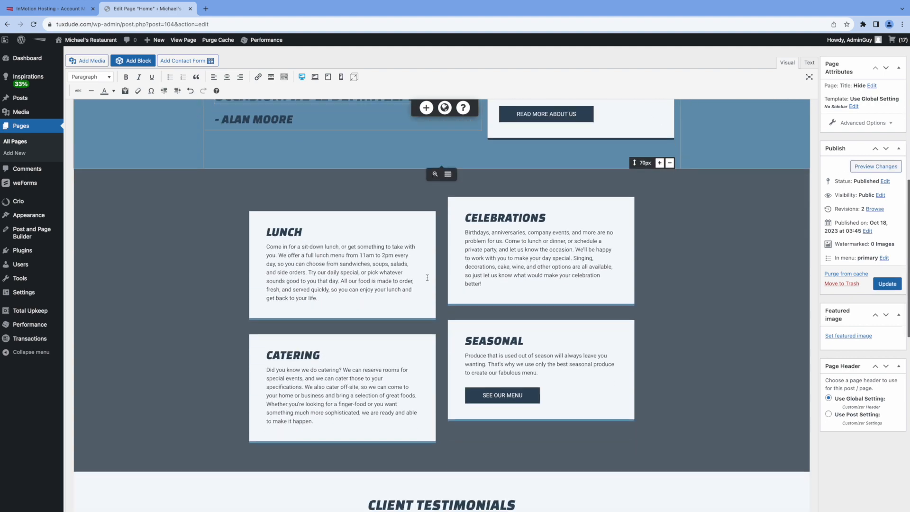
scroll(433, 271, "up", 10)
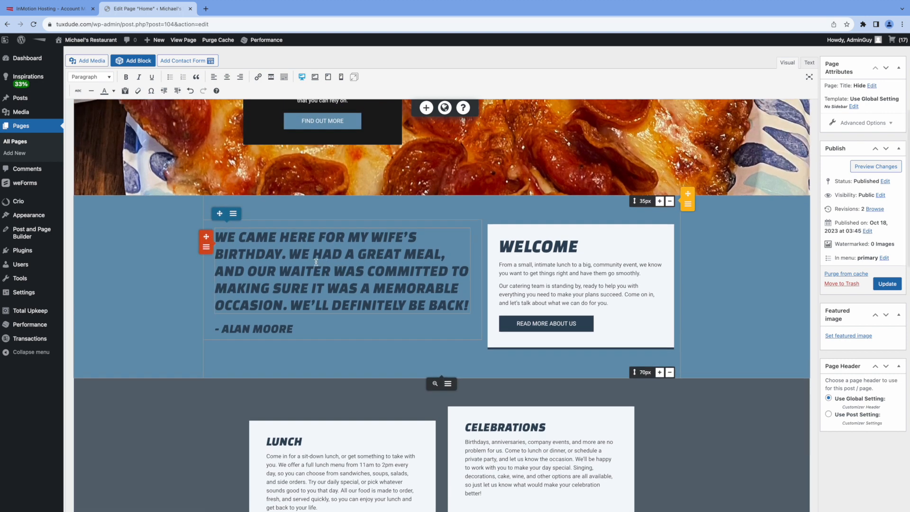
left_click(307, 262)
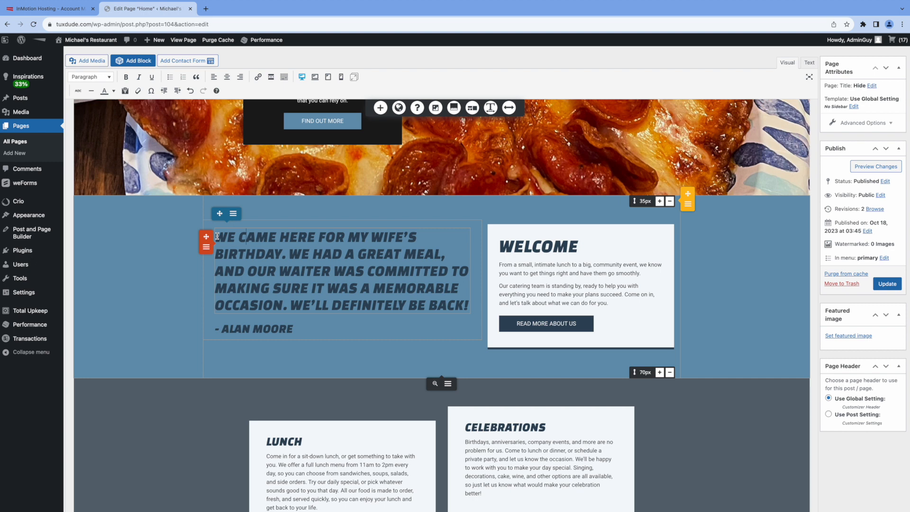
key("ctrl+a")
type("MIC")
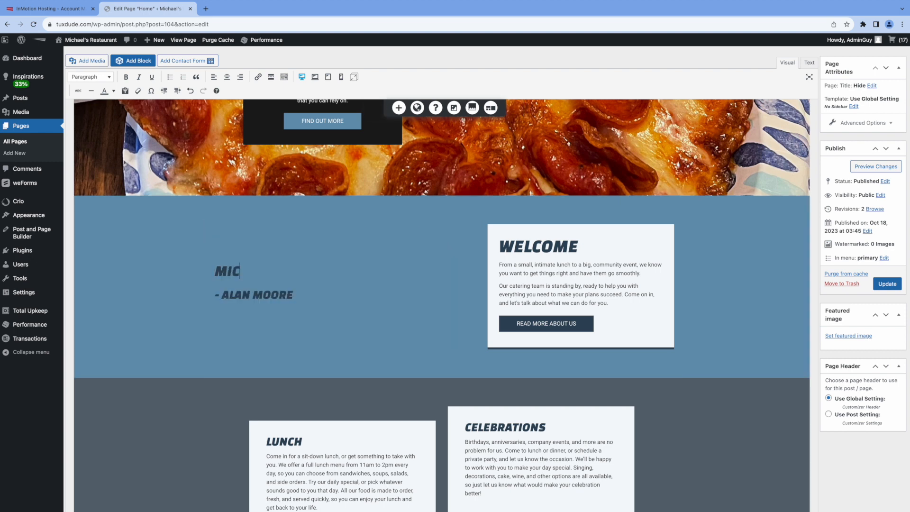
type("HAEL'S RESTAUR")
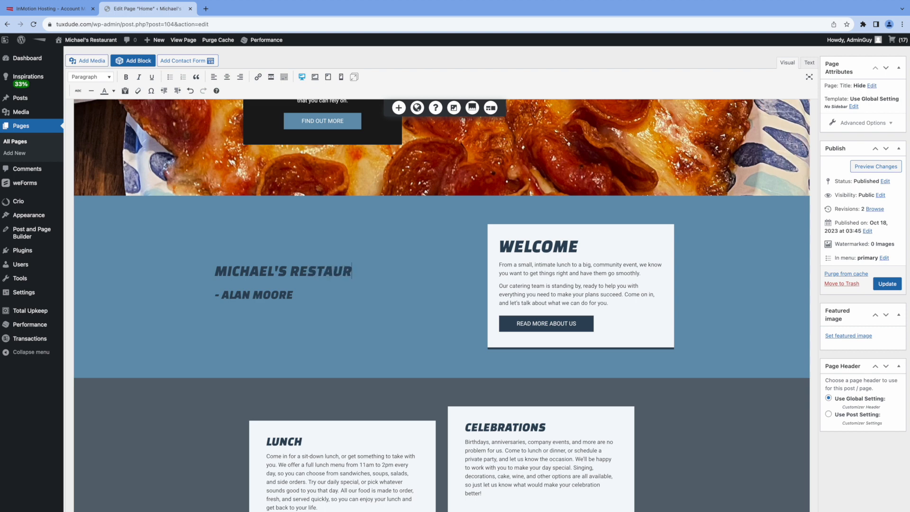
type("ANT 123")
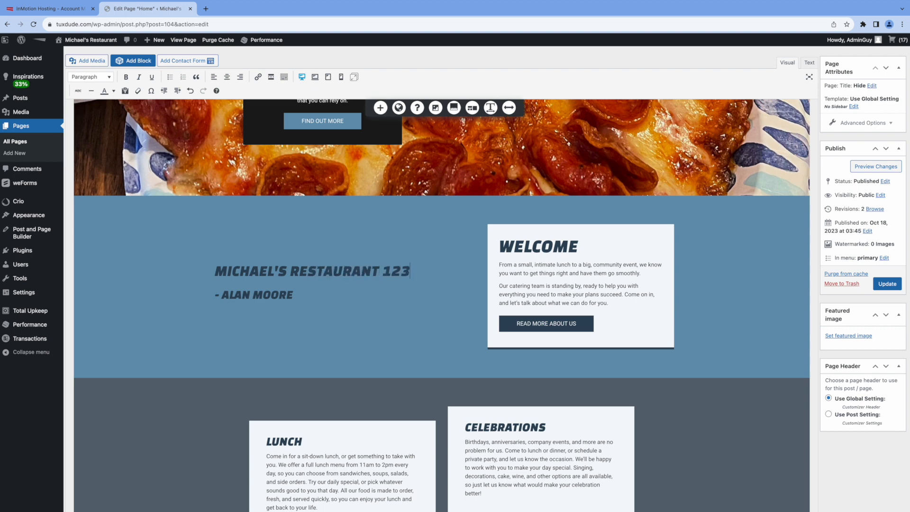
type("4 MAIN ST. L")
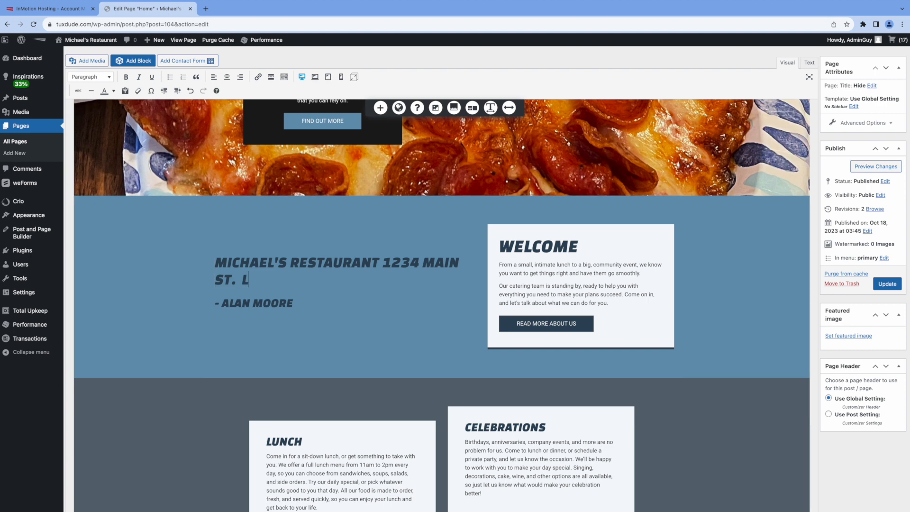
type("OS ANGELES, CA")
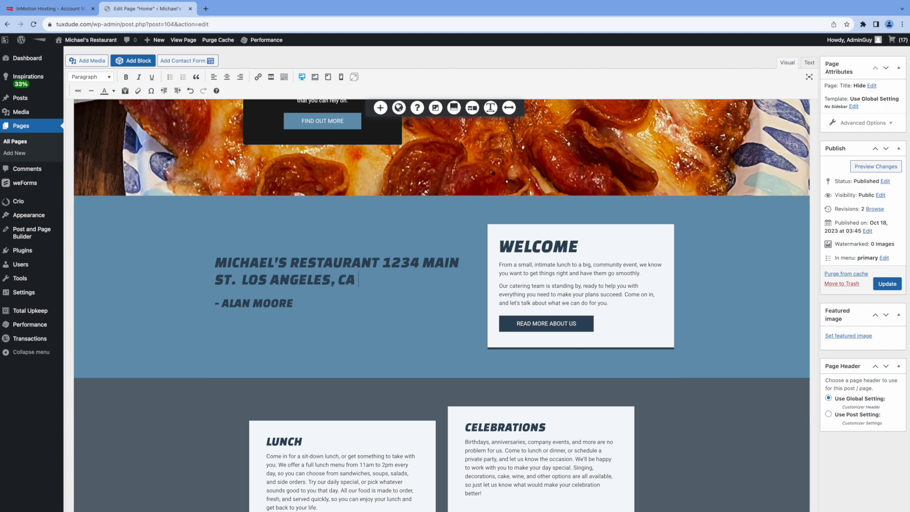
type(" 90012")
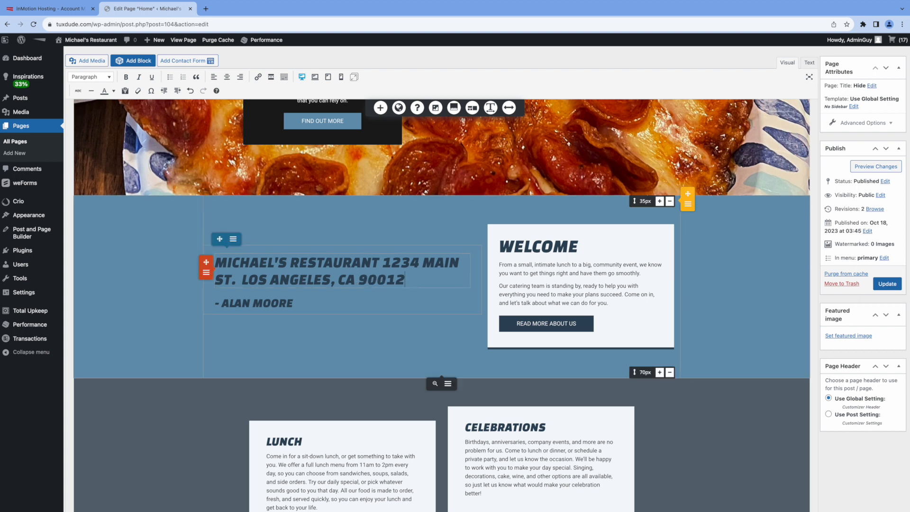
key("Return")
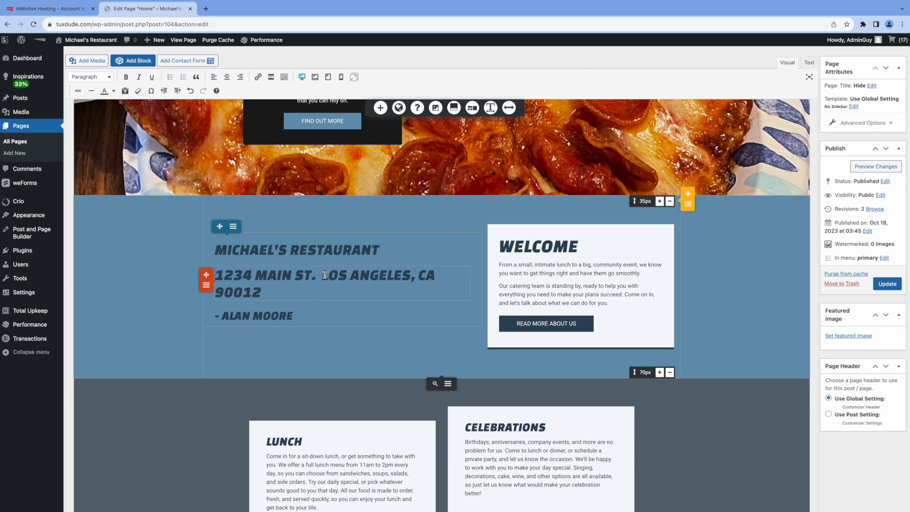
key("Return")
Step: Replace the '- ALAN MOORE' author credit line with the restaurant's phone number
left_click_drag(294, 320, 217, 319)
key("BackSpace")
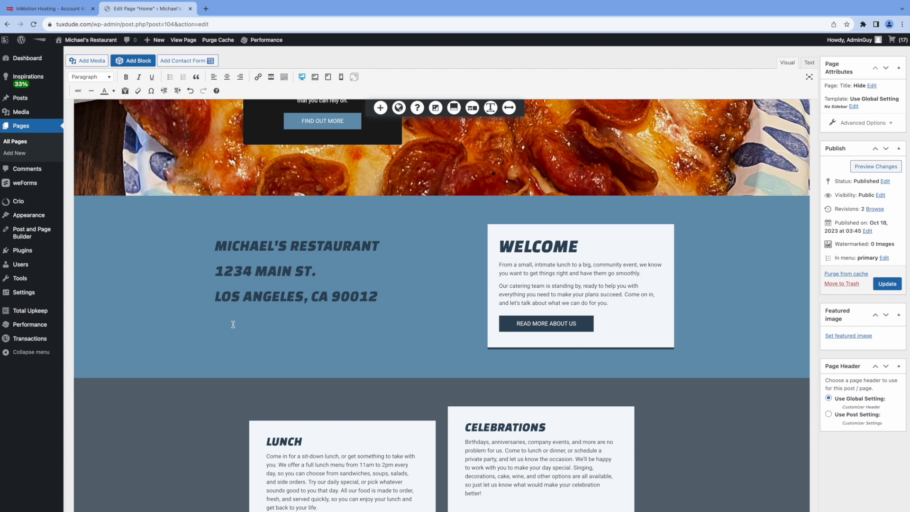
type("(")
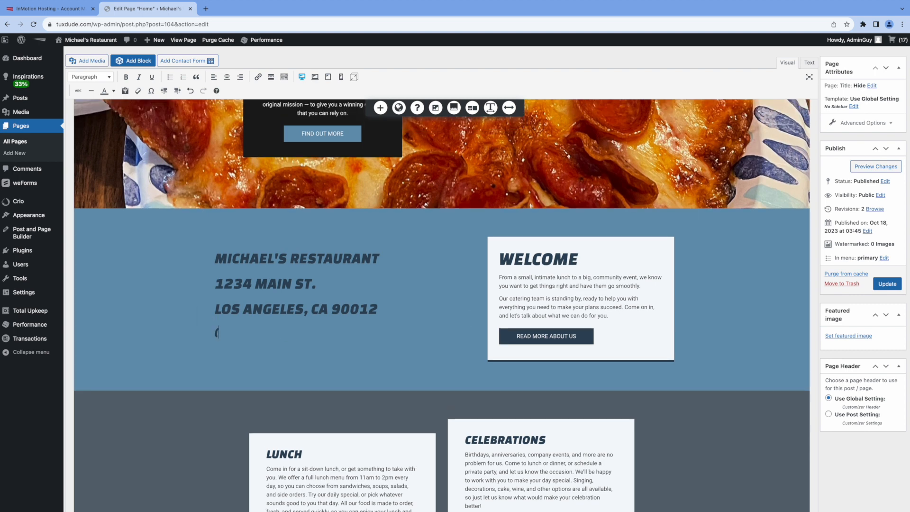
type("213) 999-9999")
scroll(744, 398, "up", 2)
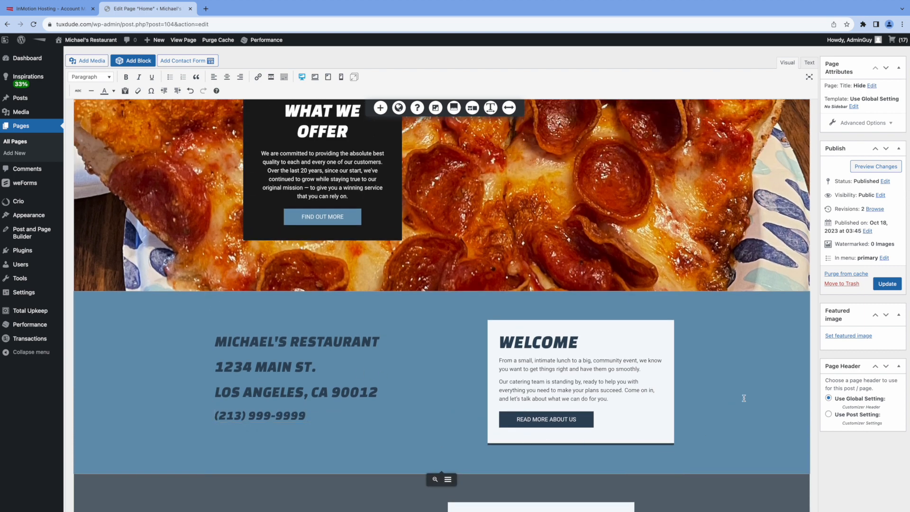
Step: Change the testimonials heading from CLIENT TESTIMONIALS to CUSTOMER TESTIMONIALS
scroll(692, 337, "down", 5)
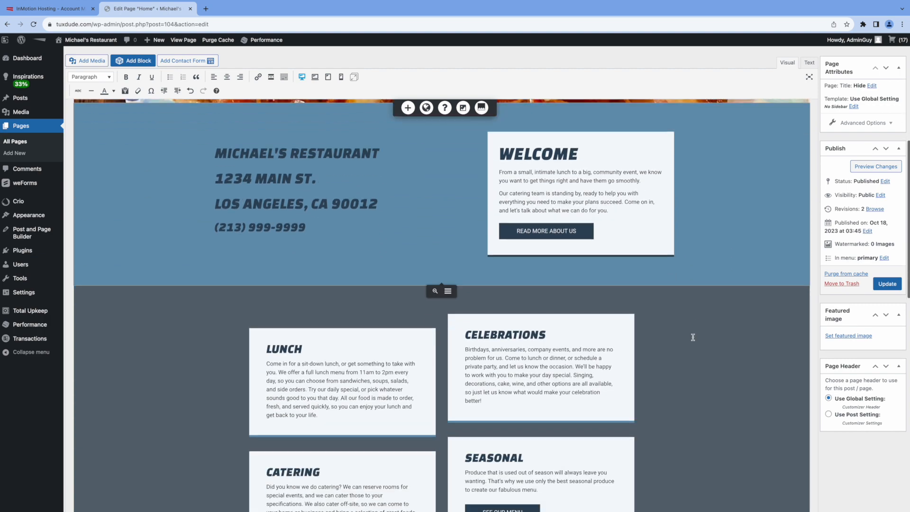
scroll(694, 338, "down", 1)
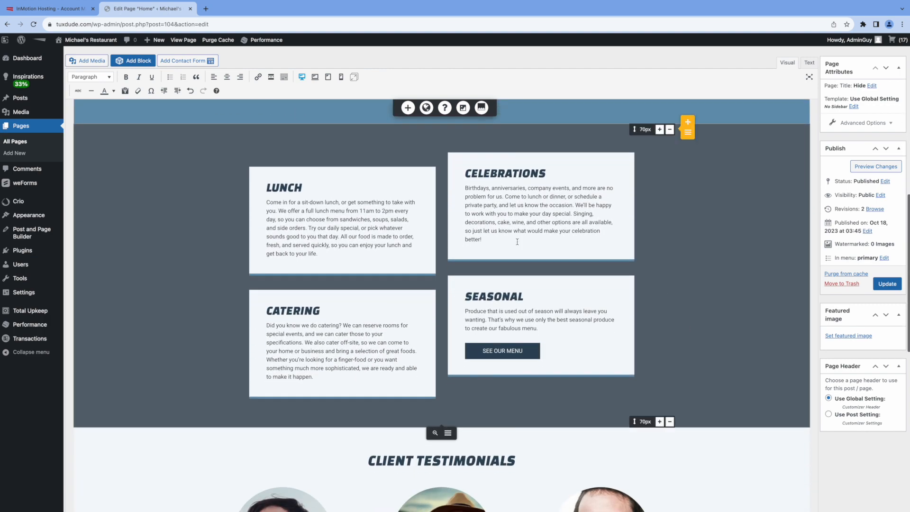
left_click_drag(466, 189, 565, 222)
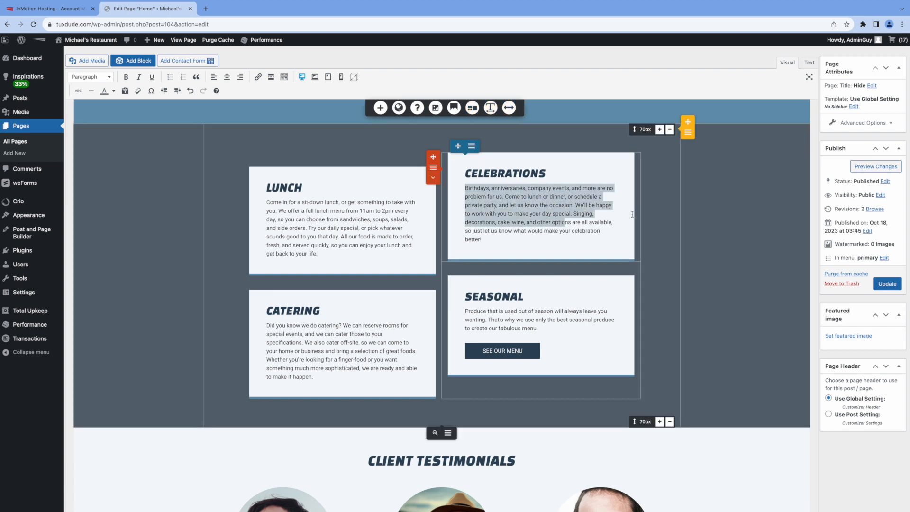
left_click(624, 215)
scroll(640, 316, "down", 4)
scroll(640, 317, "down", 1)
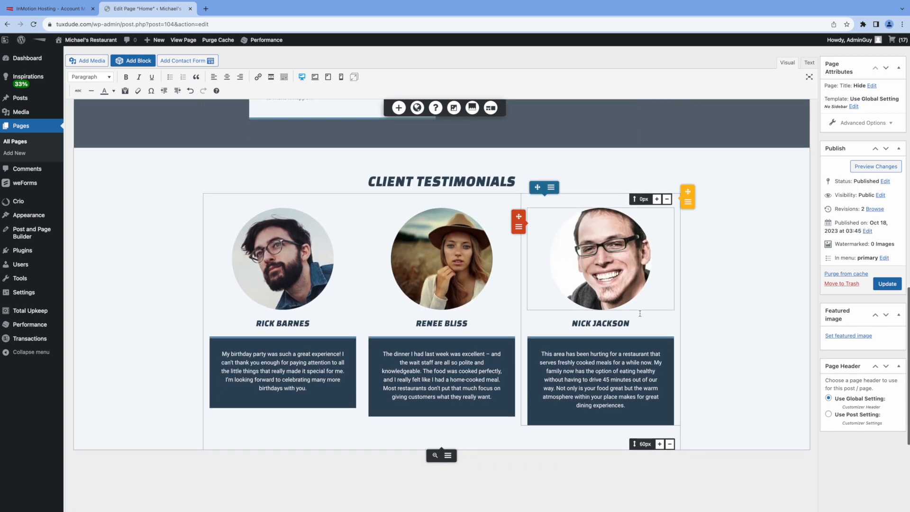
left_click(412, 181)
left_click_drag(413, 181, 377, 179)
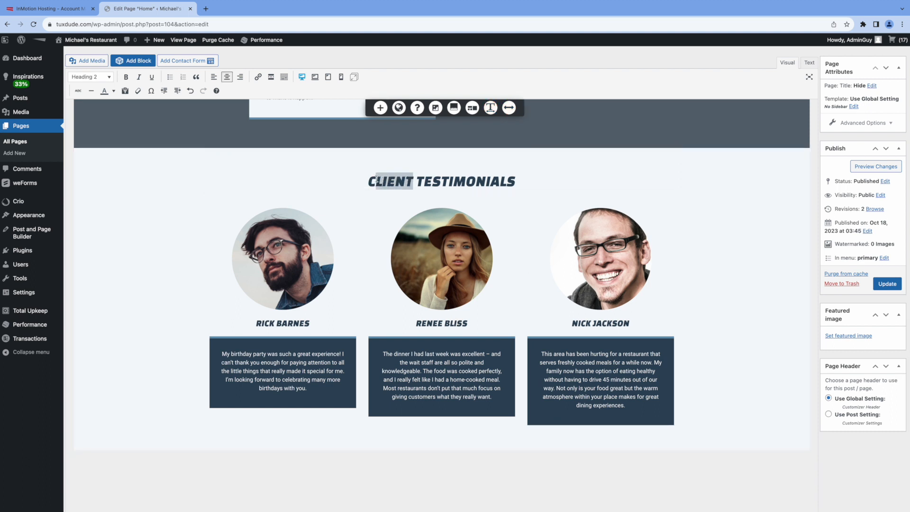
type("USTOMER")
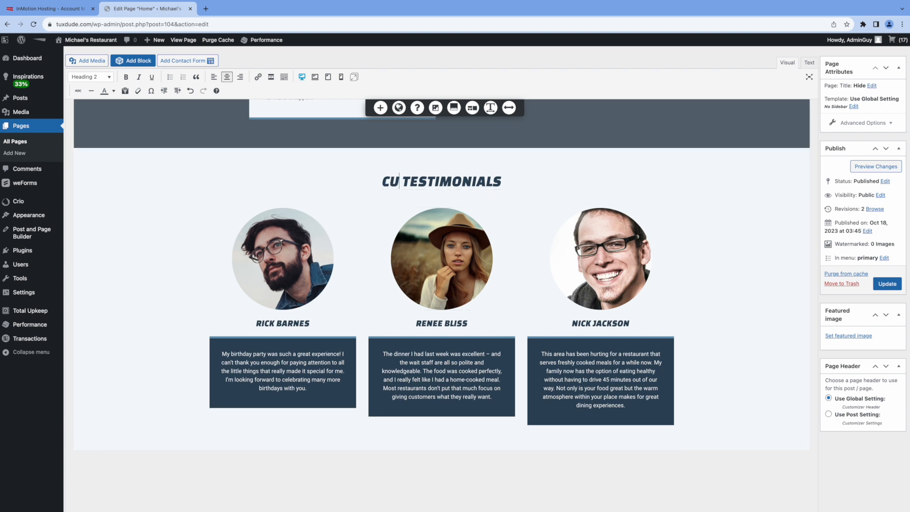
left_click(283, 270)
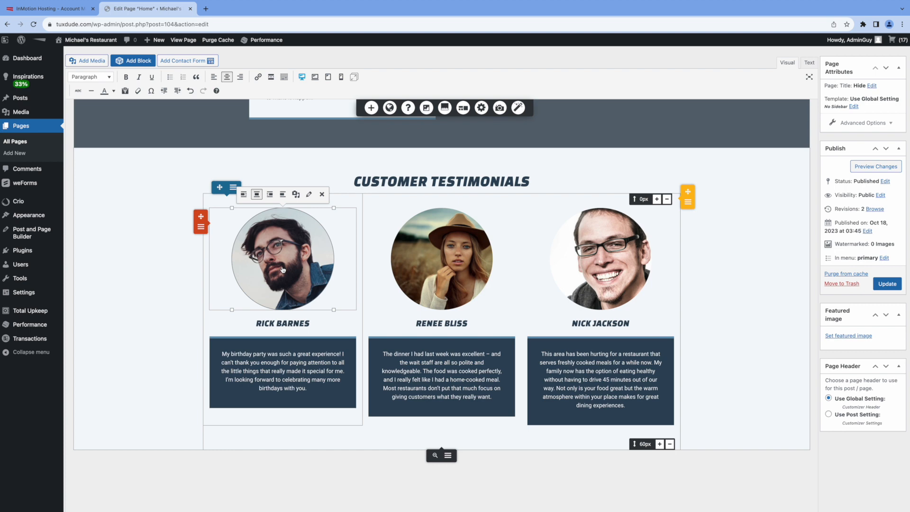
Step: Replace the first testimonial photo with the woman holding a green apple, cropped around her face
left_click(297, 195)
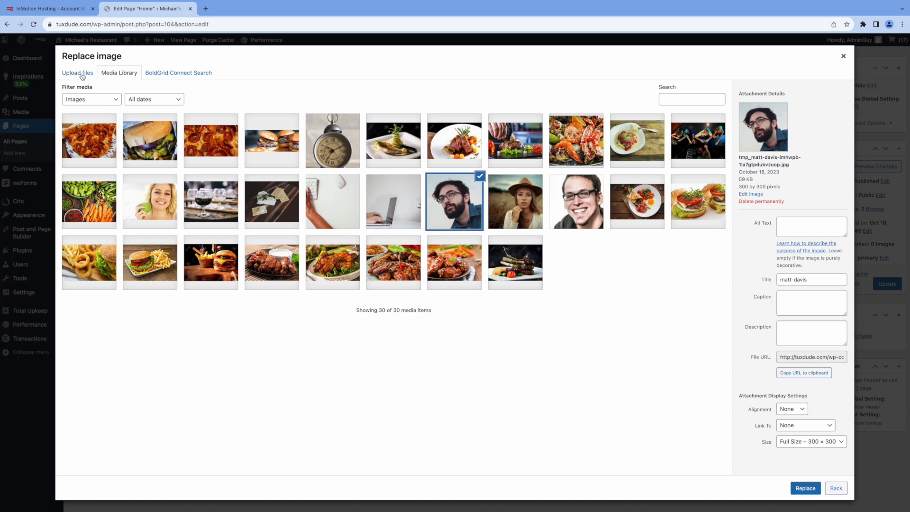
left_click(162, 207)
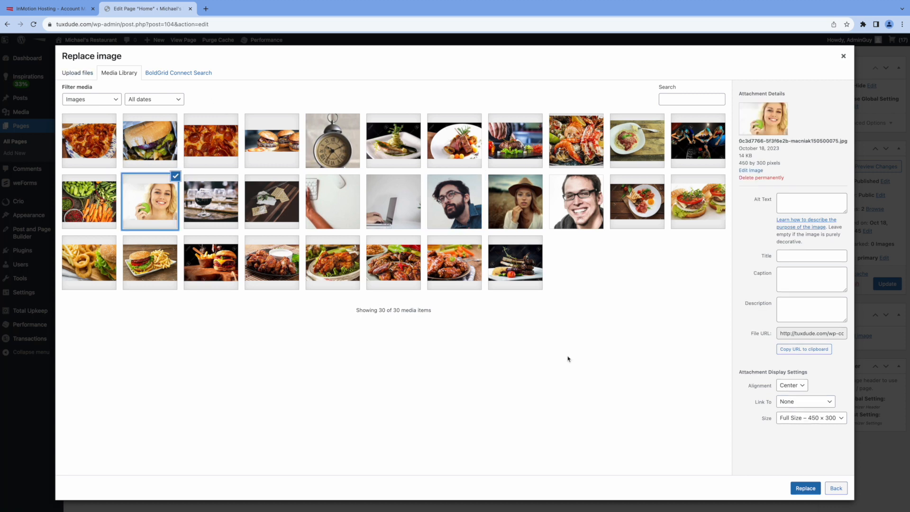
left_click(806, 488)
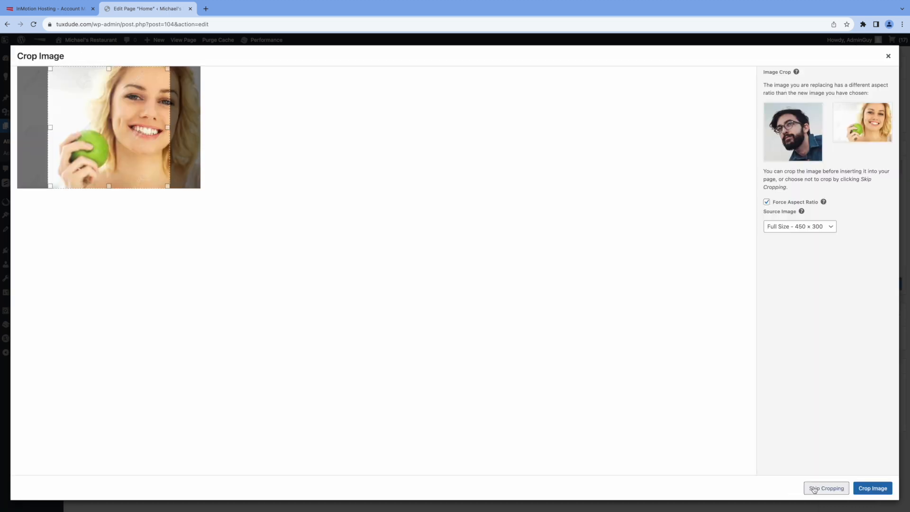
left_click_drag(135, 138, 165, 139)
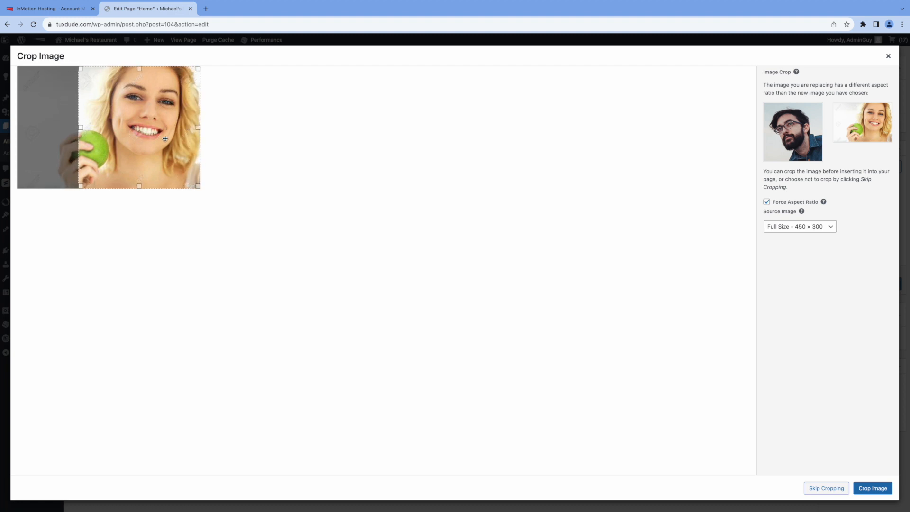
left_click(872, 488)
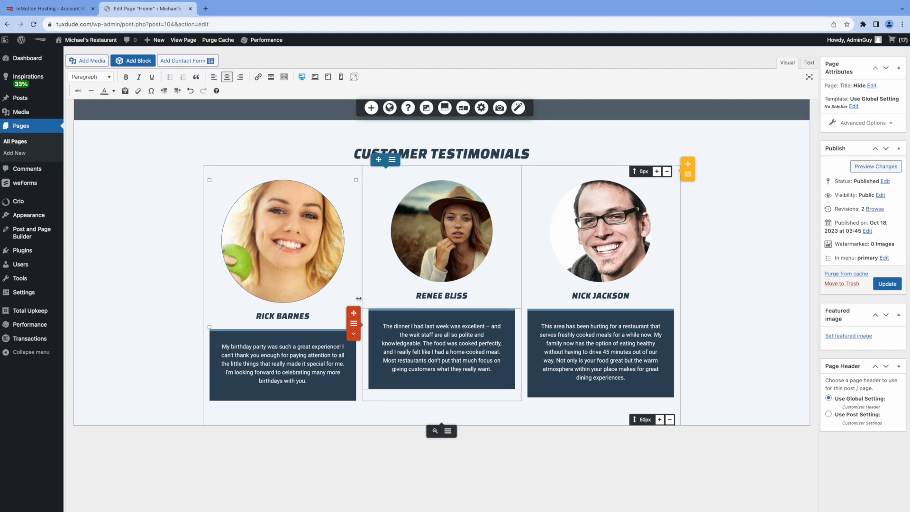
Step: Replace the first testimonial's name with a new customer name
left_click_drag(311, 317, 263, 315)
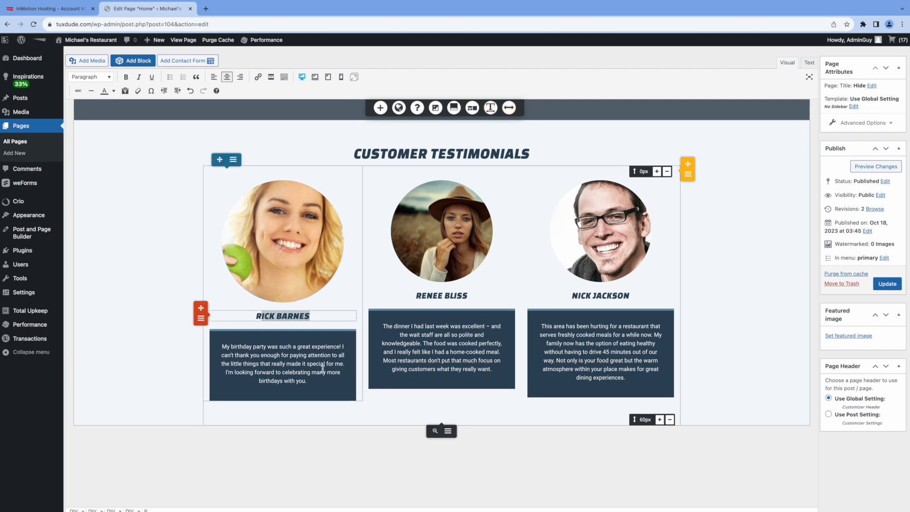
key("BackSpace")
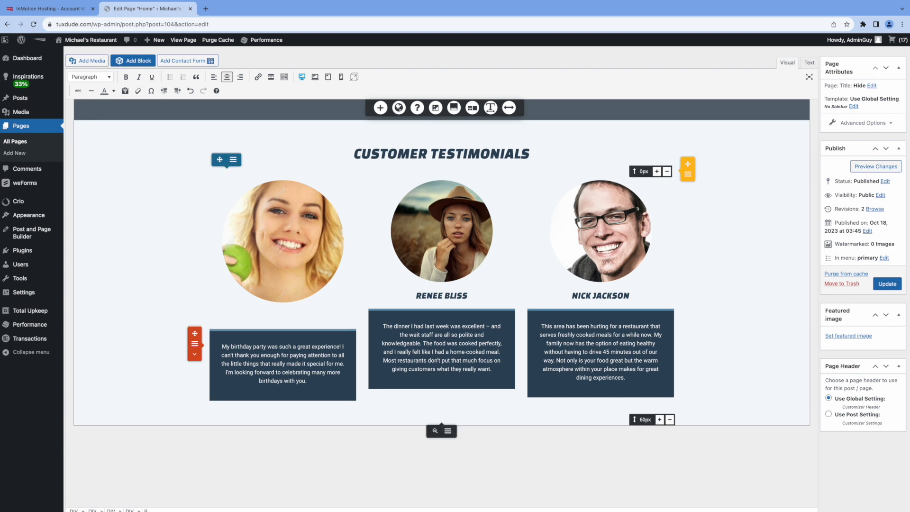
type("JANE DOE")
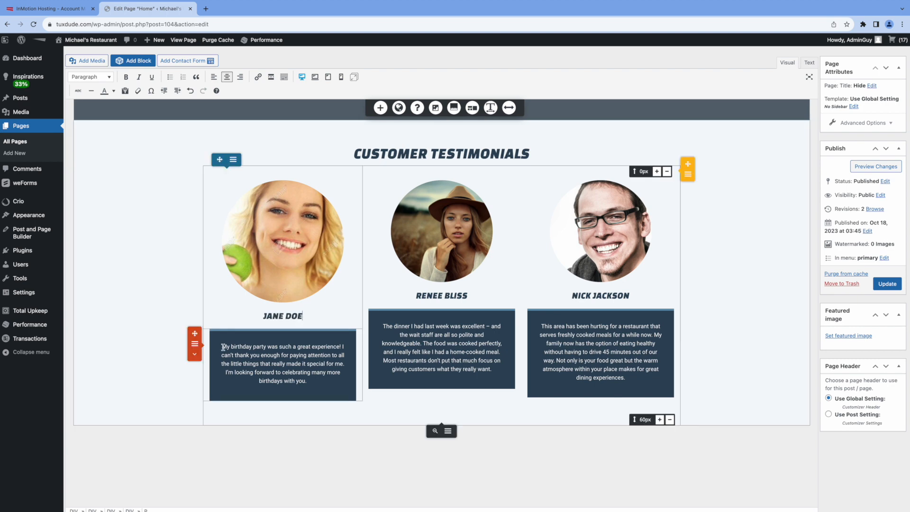
Step: Change the quote to 'I had the best dinner experience in a long time! The food and service was excellent' and update the page
left_click_drag(222, 347, 308, 381)
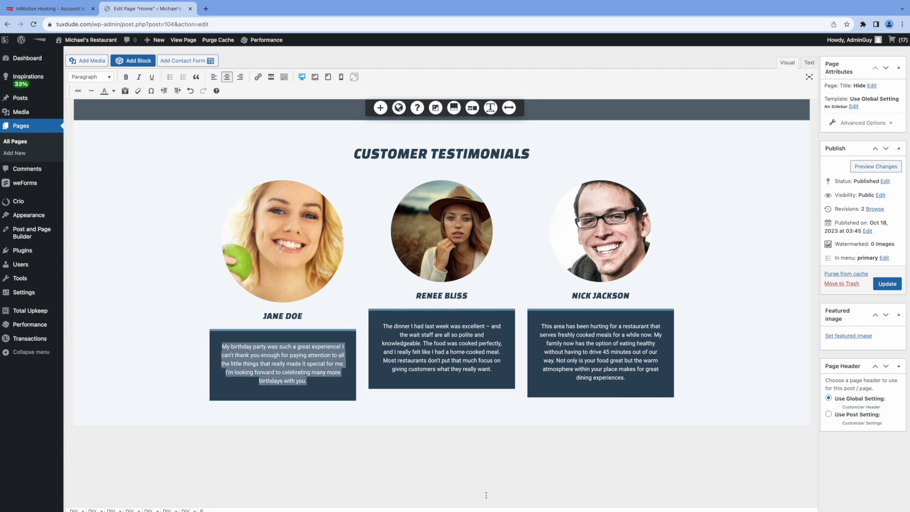
type("I had the be")
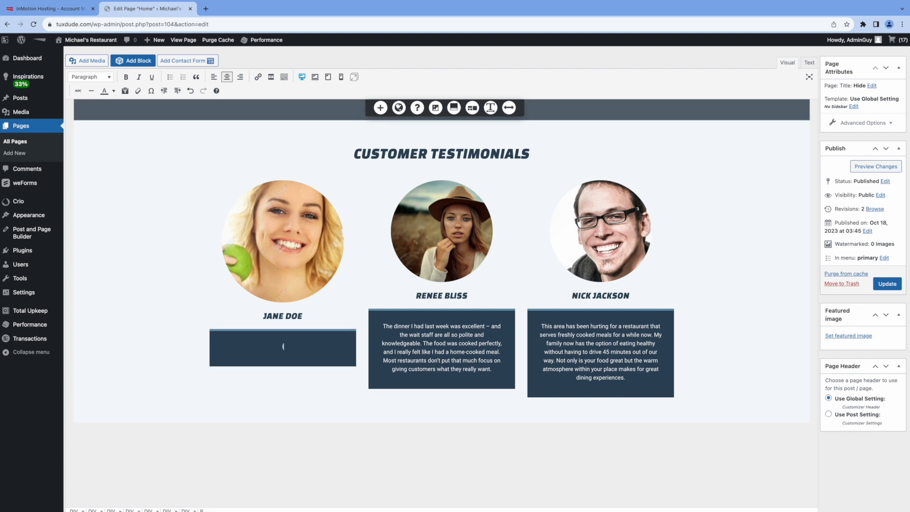
type("st ")
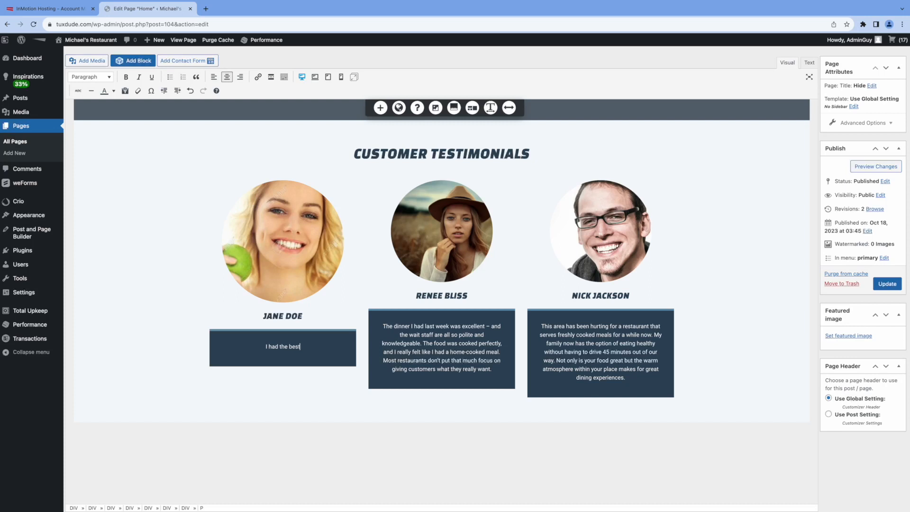
type("dinner experience in a long time!")
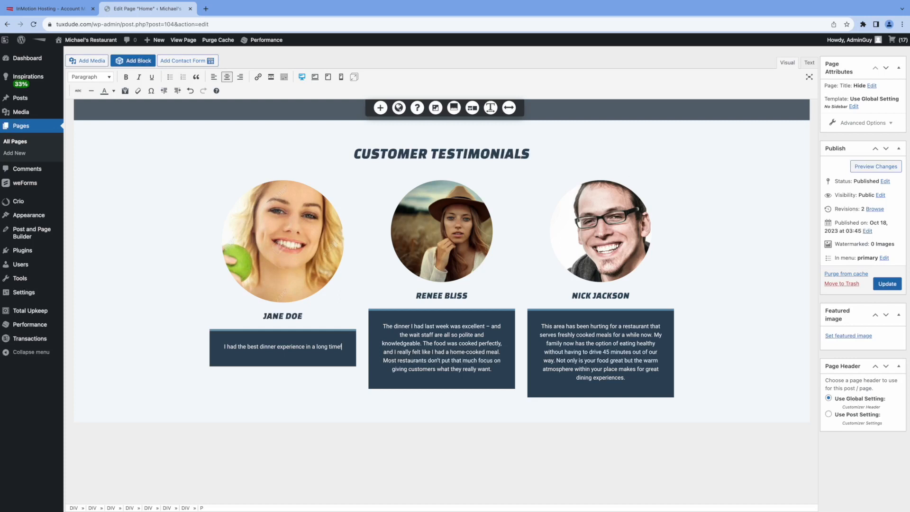
key("Return")
type("G")
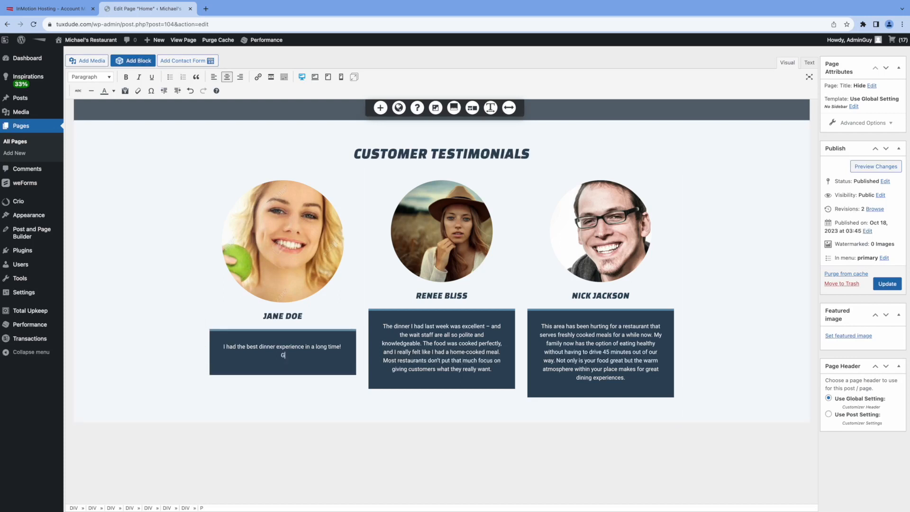
key("BackSpace")
type("The food and service wes")
key("BackSpace")
key("BackSpace")
type("as excellent")
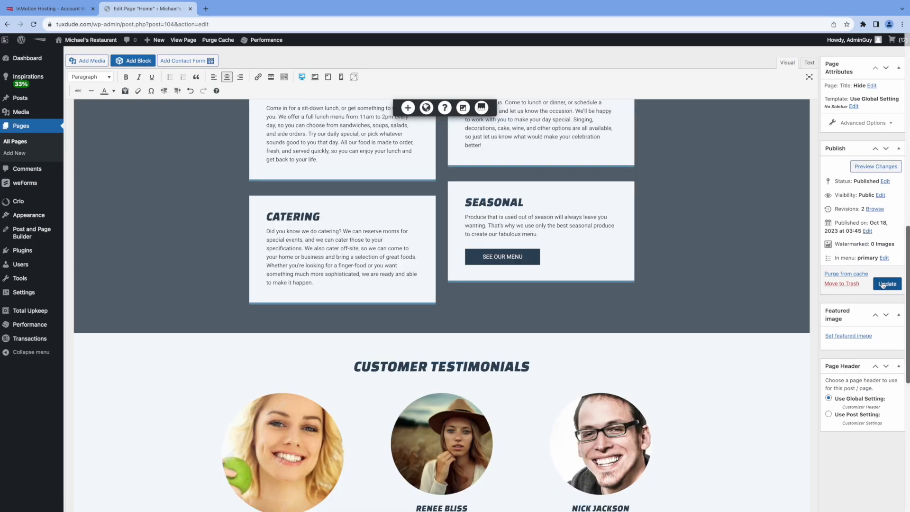
left_click(885, 283)
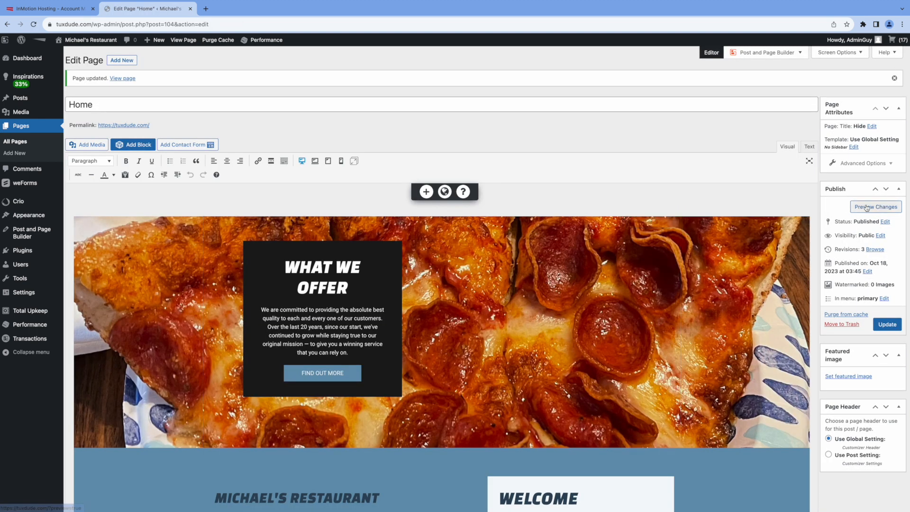
Step: Preview the updated home page in a new tab and scroll through it to the Customer Testimonials
left_click(867, 208)
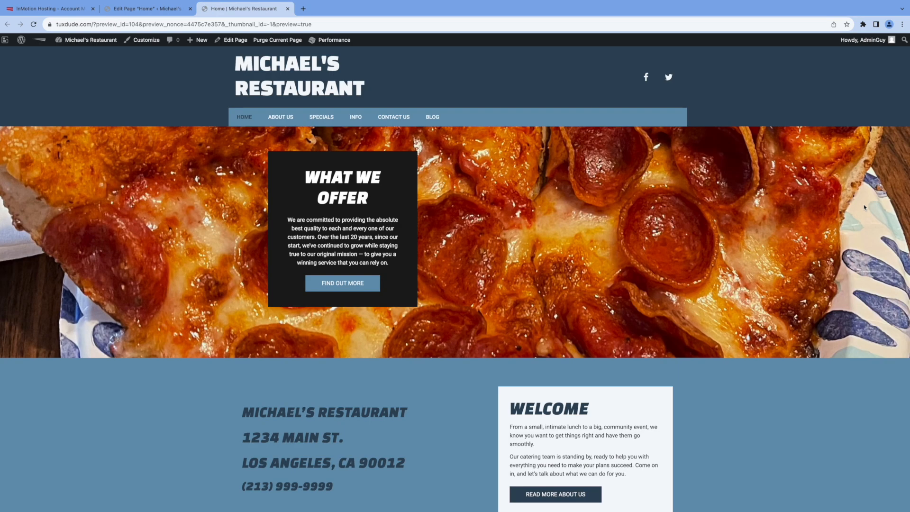
scroll(853, 208, "down", 2)
scroll(852, 208, "up", 1)
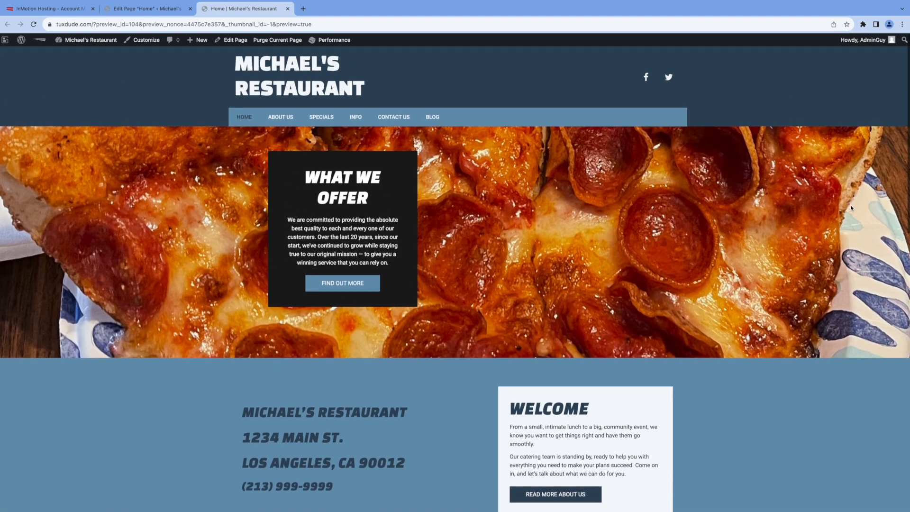
scroll(852, 208, "down", 8)
scroll(852, 208, "down", 6)
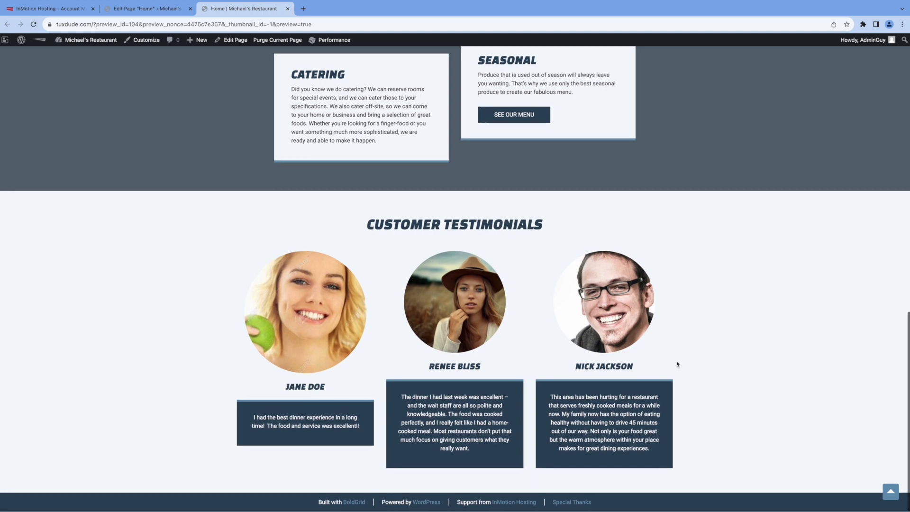
scroll(677, 364, "up", 14)
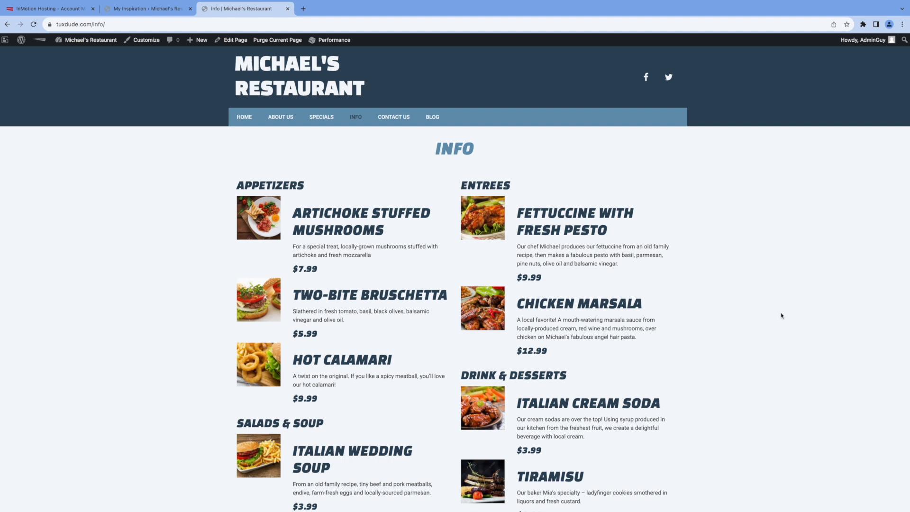
scroll(765, 308, "down", 5)
Step: Close the preview tab and open the Info page from the All Pages list in the editor
scroll(781, 314, "up", 5)
left_click(288, 8)
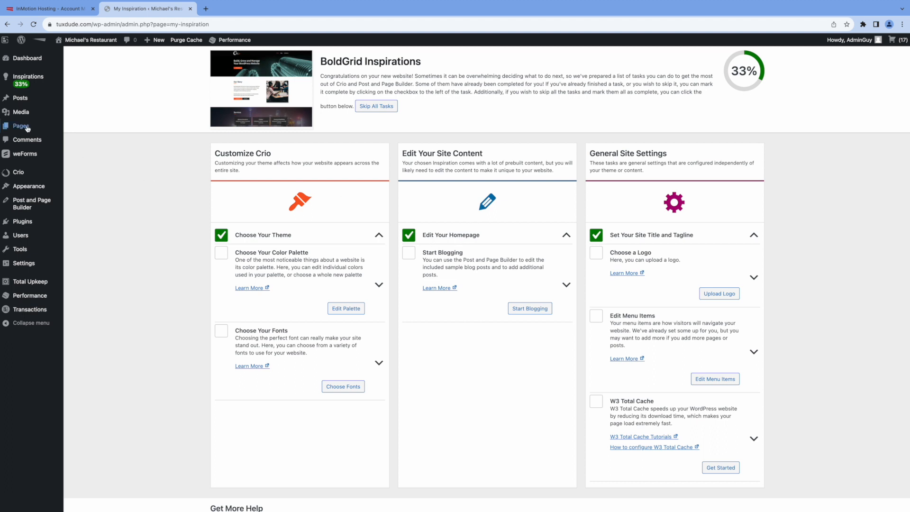
mouse_move(28, 129)
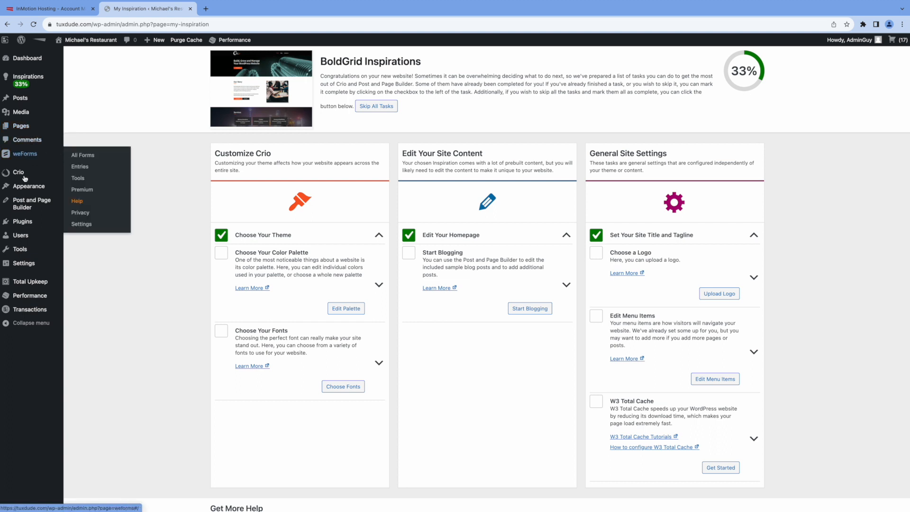
mouse_move(31, 203)
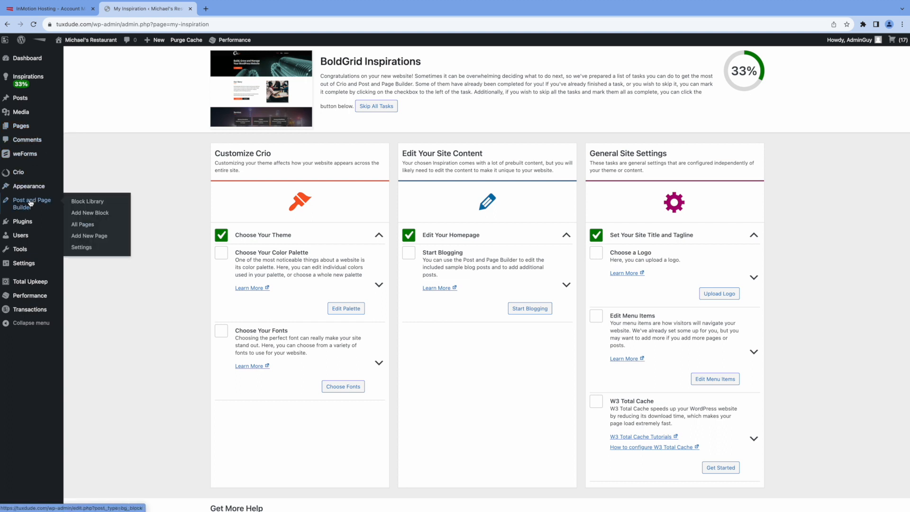
left_click(80, 225)
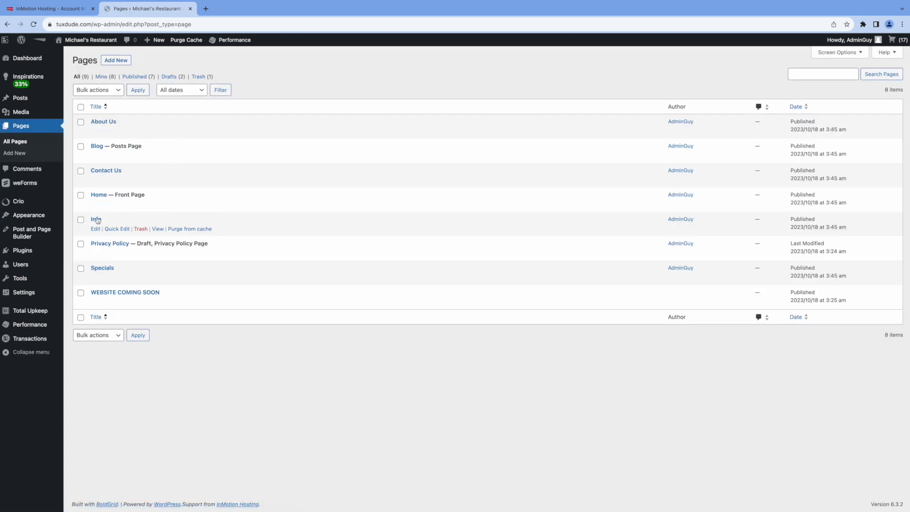
left_click(99, 220)
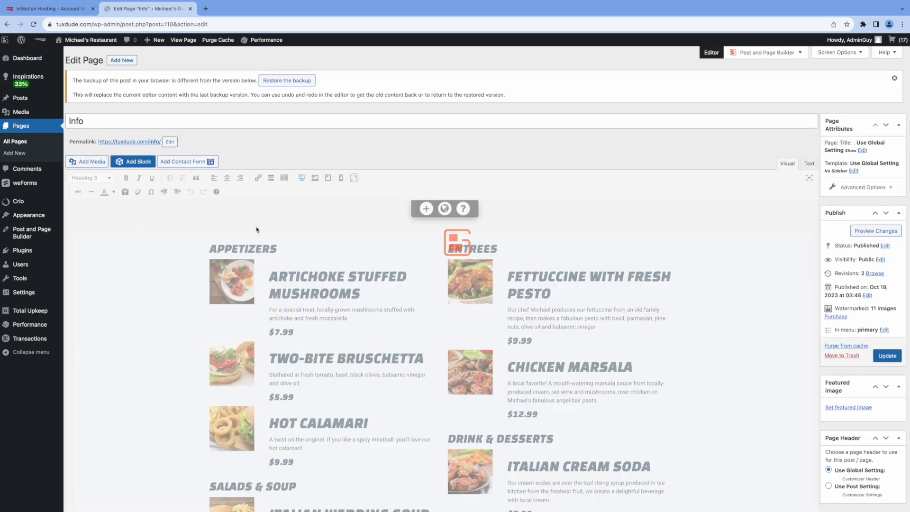
Step: Dismiss the backup notice and rename the page title from Info to Menu
left_click(895, 78)
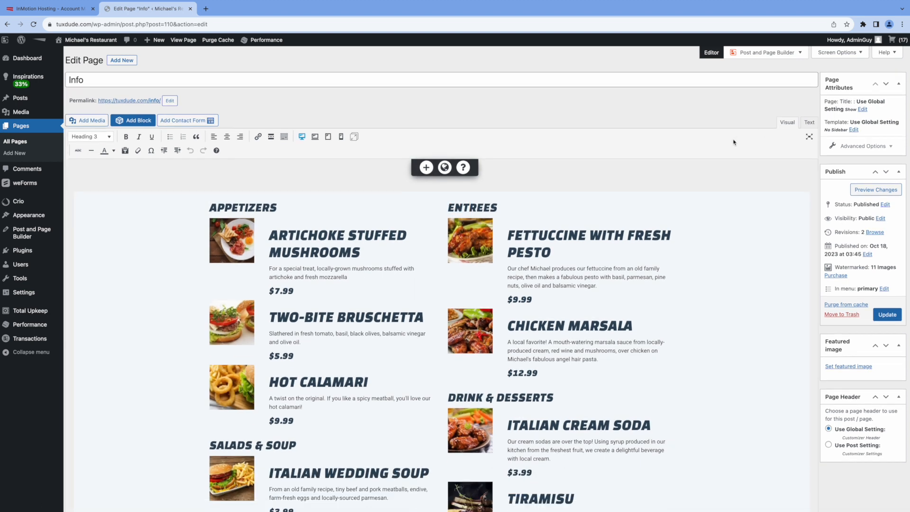
left_click_drag(88, 79, 68, 79)
type("Menu")
scroll(443, 251, "down", 4)
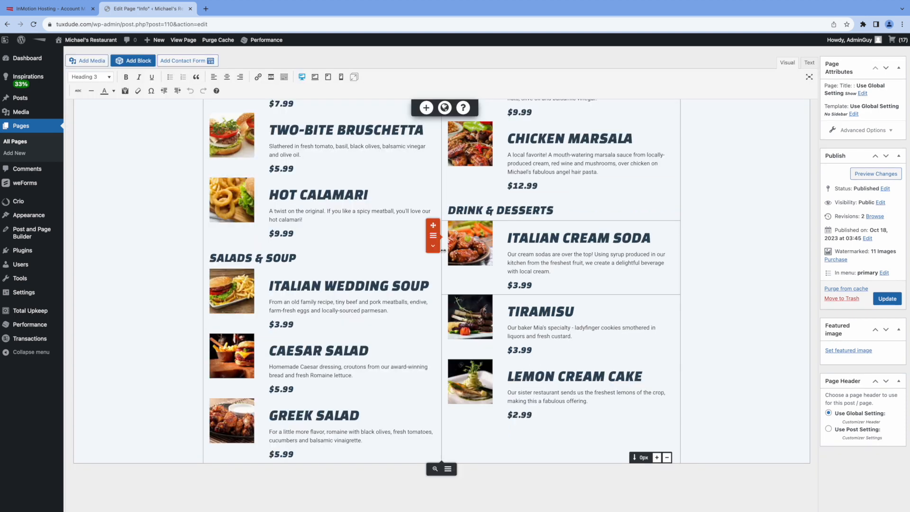
scroll(444, 251, "up", 4)
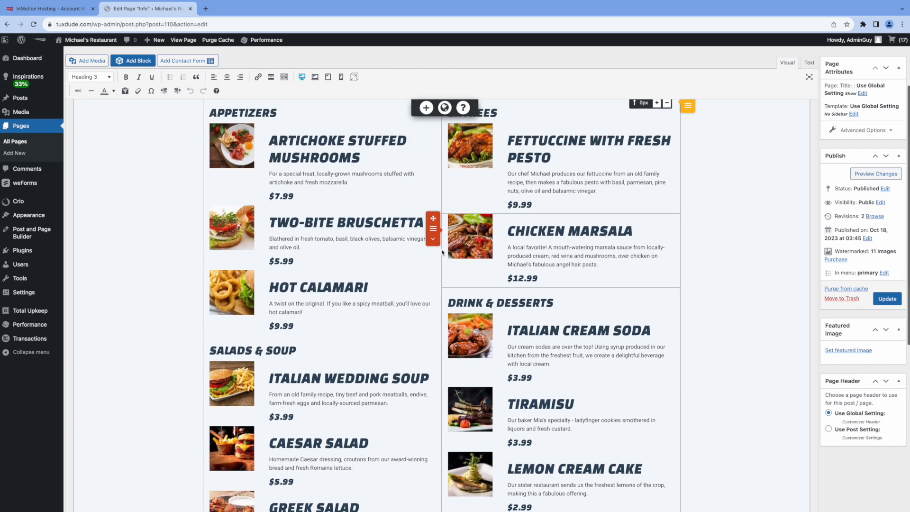
scroll(442, 250, "down", 4)
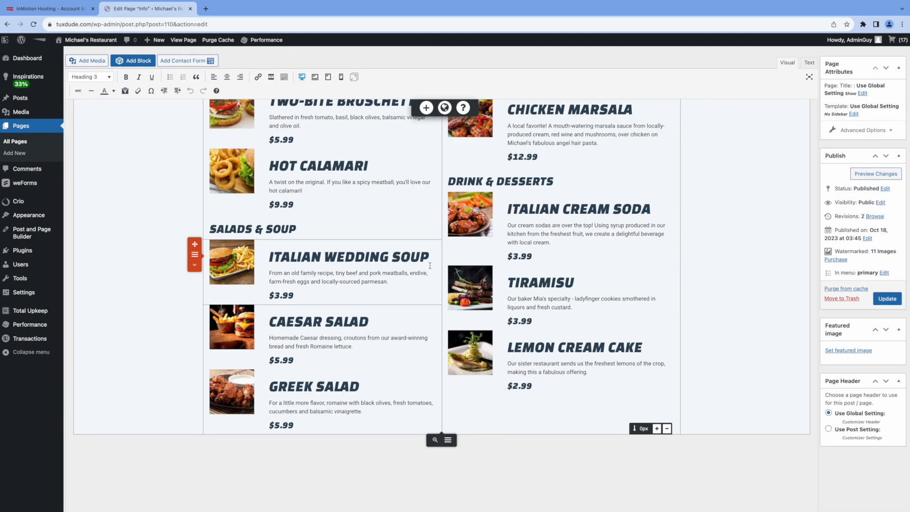
scroll(429, 266, "up", 1)
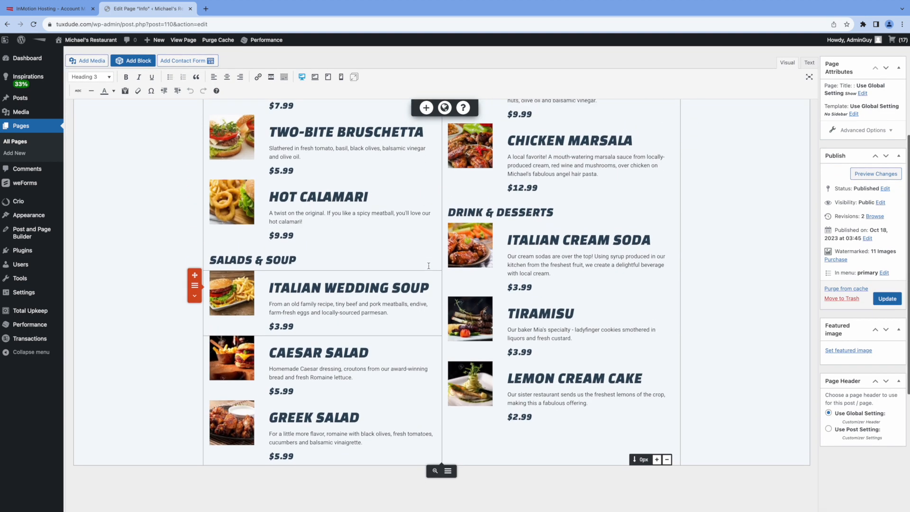
Step: Raise the Italian Wedding Soup, Caesar Salad and Greek Salad prices by $10 and Fettuccine's by $20
left_click(276, 327)
type("1")
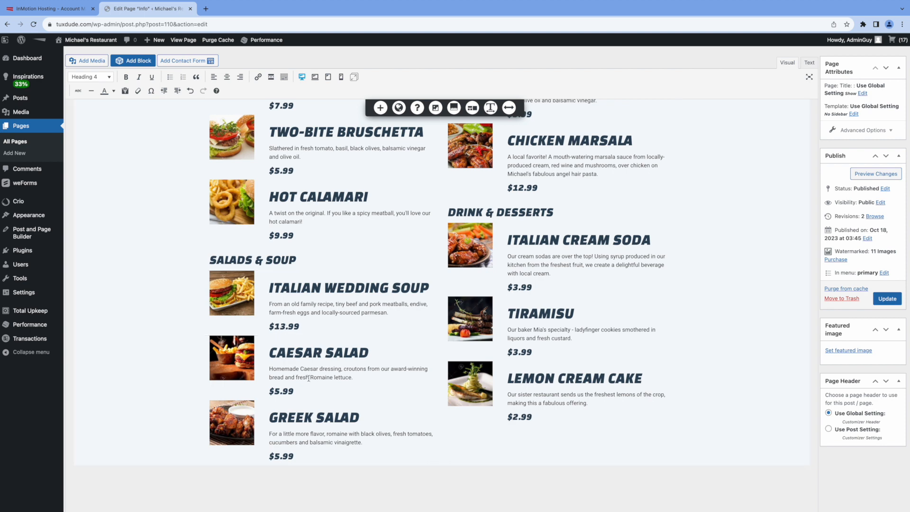
left_click(279, 392)
type("1")
left_click(275, 457)
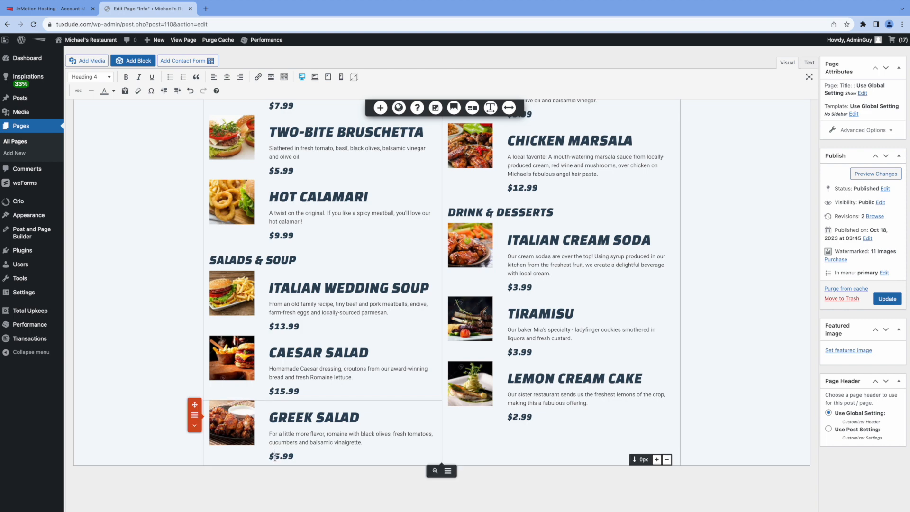
type("1")
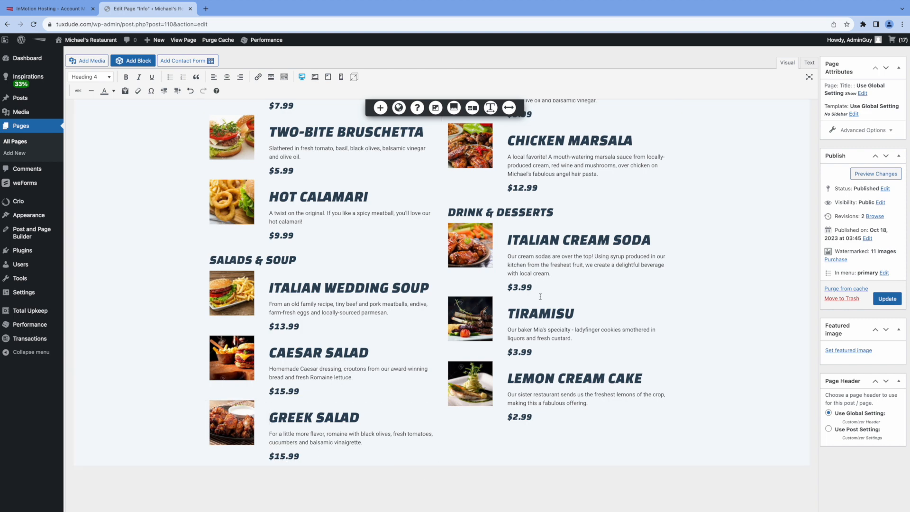
scroll(541, 297, "up", 5)
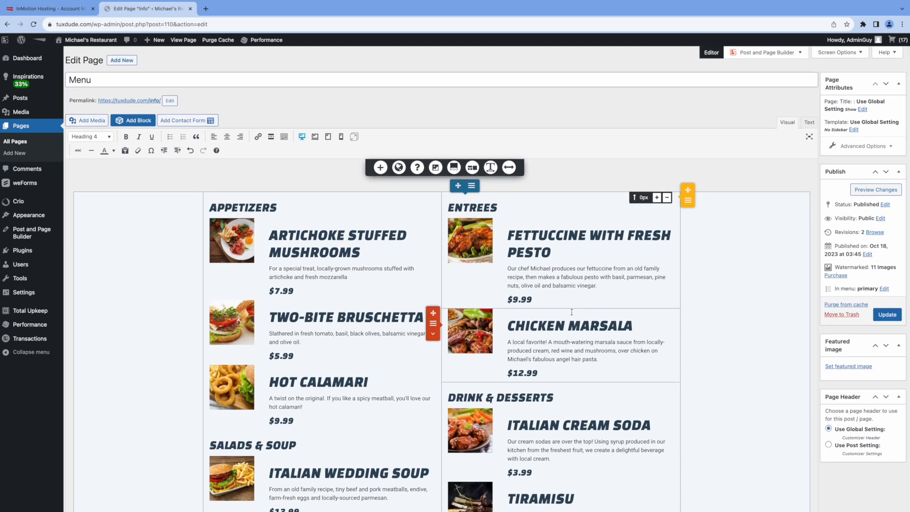
left_click(514, 300)
type("2")
key("BackSpace")
Step: Set Chicken Marsala to $32.99 and raise Italian Cream Soda and Tiramisu to $6.99
type("3")
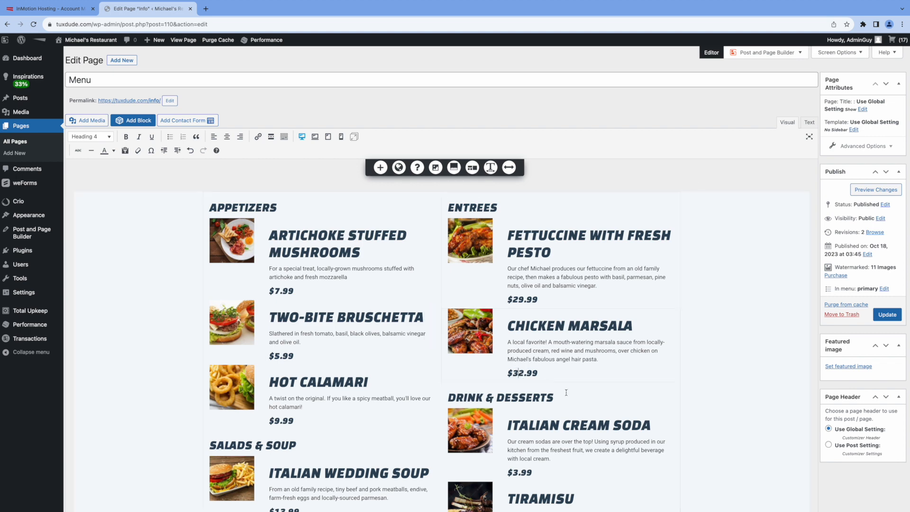
scroll(595, 402, "down", 1)
scroll(595, 402, "down", 5)
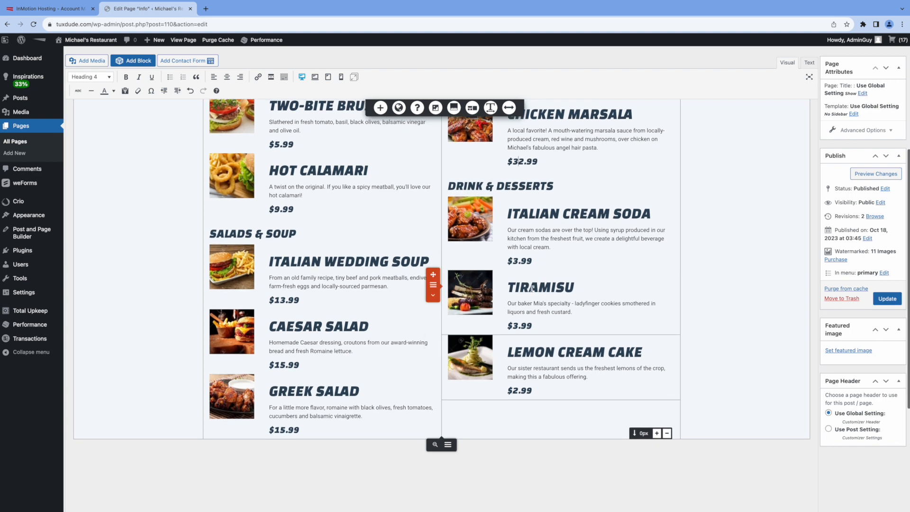
left_click(546, 260)
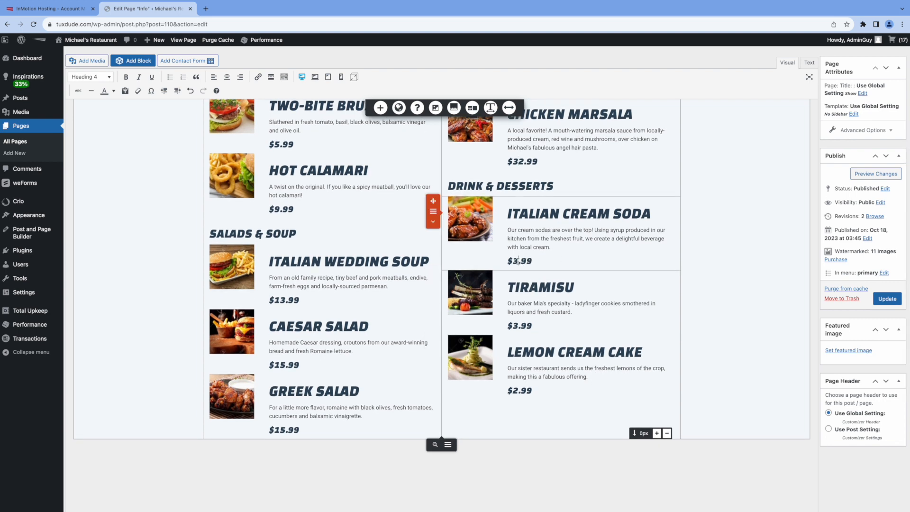
left_click_drag(518, 259, 514, 261)
type("6")
left_click_drag(518, 326, 513, 327)
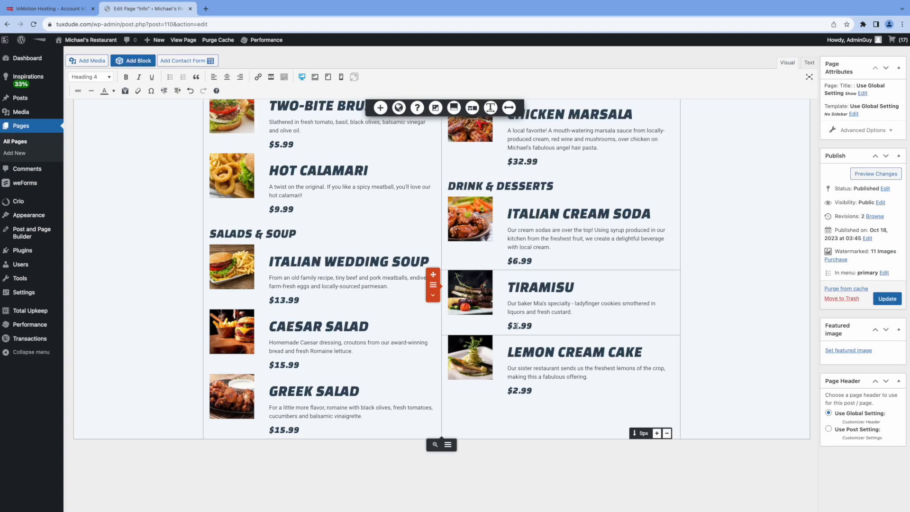
type("6")
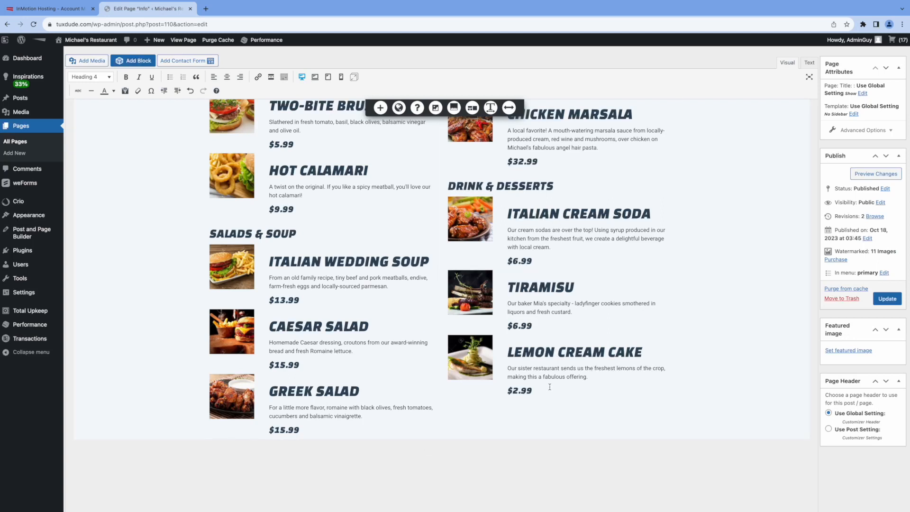
Step: Raise the Lemon Cream Cake price to $5.99
left_click(546, 385)
left_click_drag(517, 390, 512, 390)
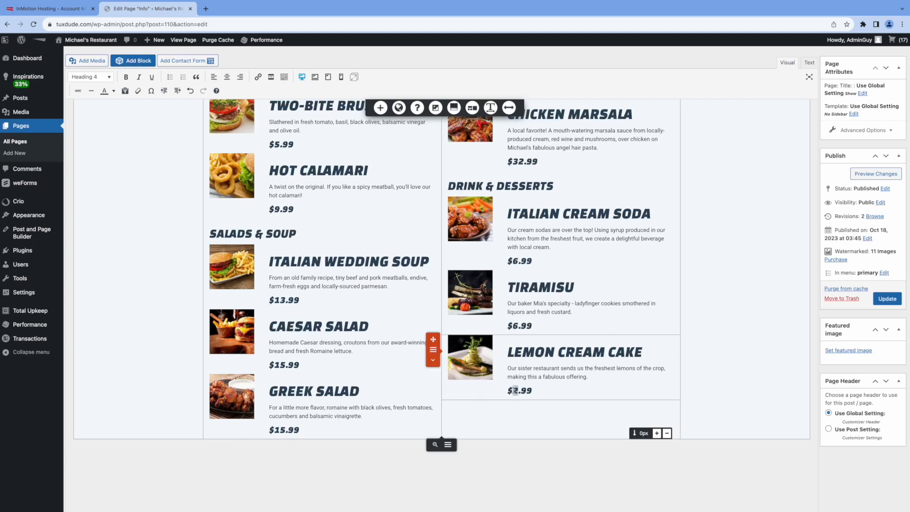
type("5")
left_click(599, 369)
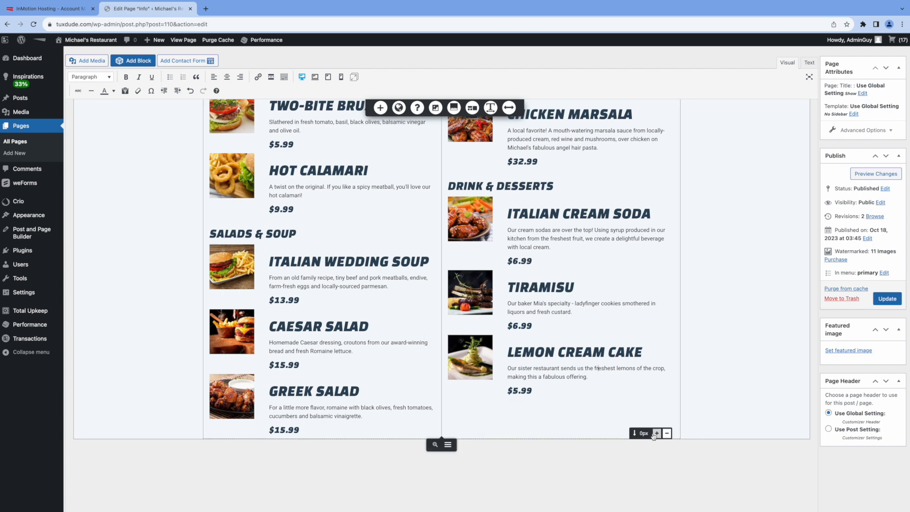
scroll(637, 332, "up", 3)
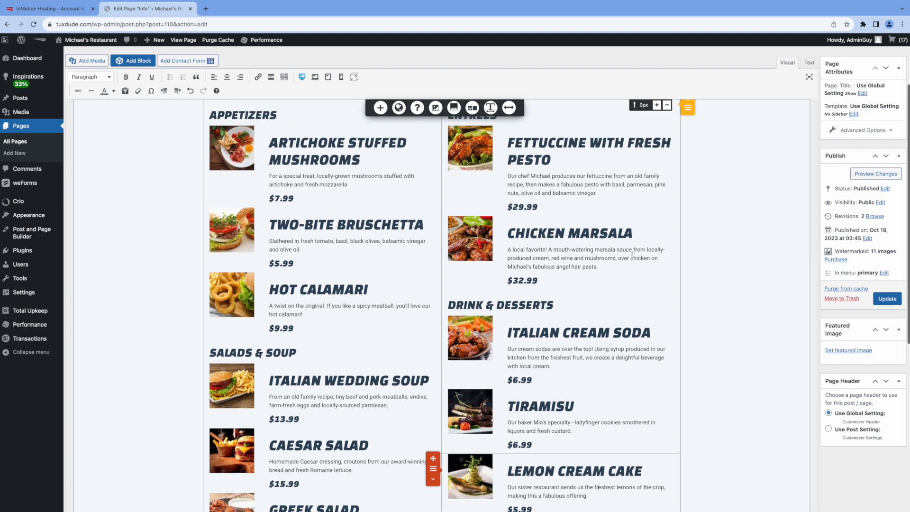
scroll(577, 223, "up", 2)
left_click(577, 222)
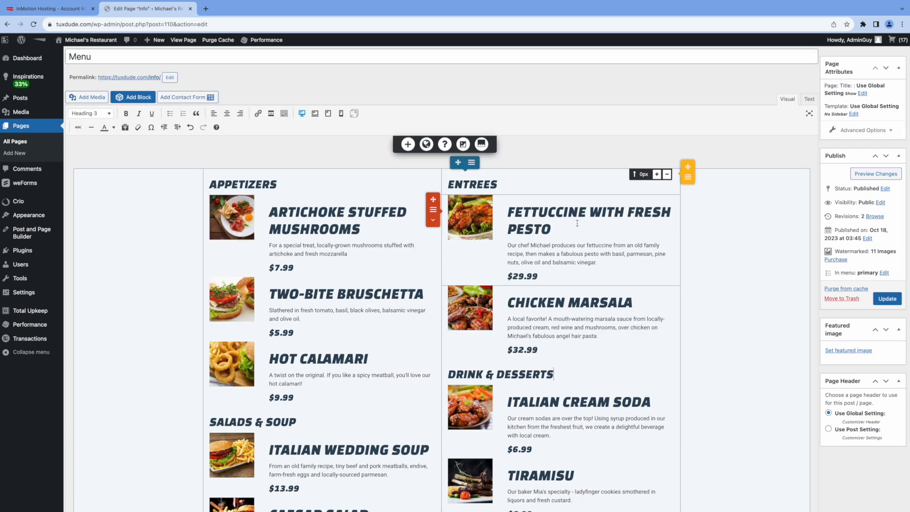
Step: Clone the Fettuccine with Fresh Pesto item and rename the copy MICHAEL'S SUPER BURGER
left_click(434, 210)
left_click(462, 220)
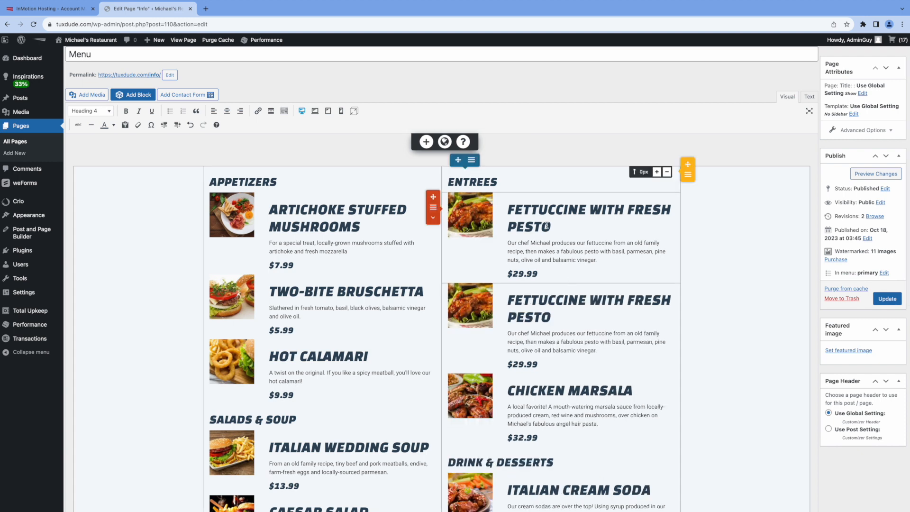
left_click(516, 211)
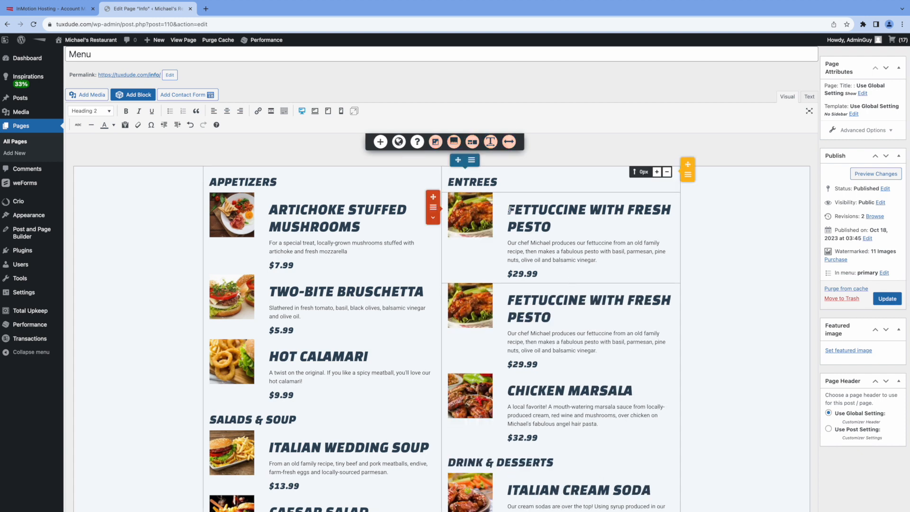
left_click_drag(508, 209, 552, 226)
type("MI")
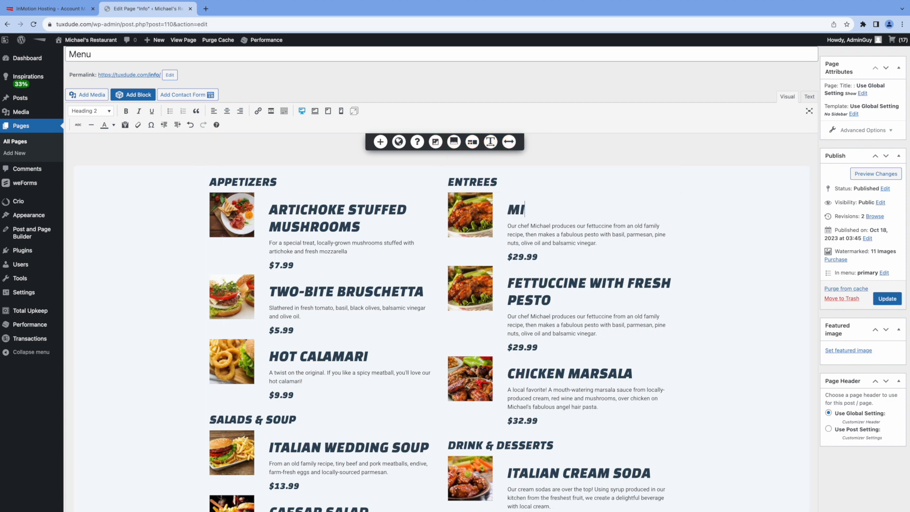
type("CHAEL'S S")
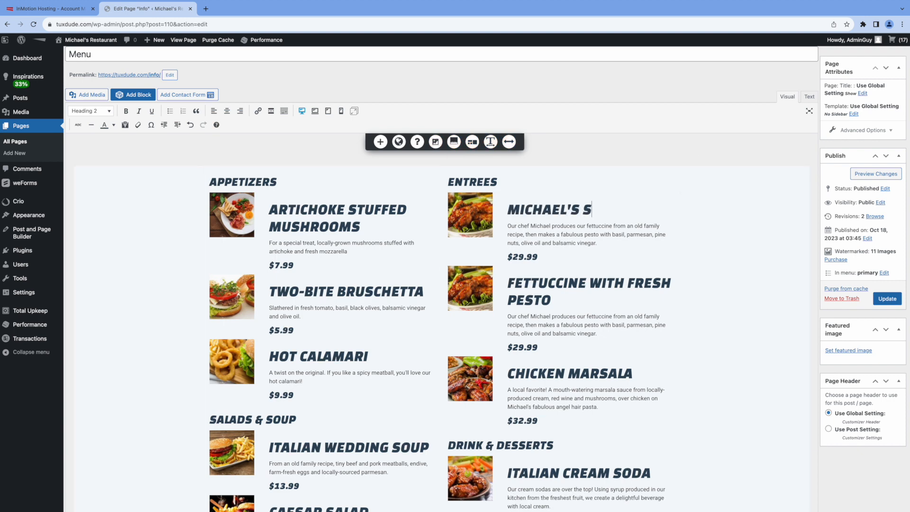
type("UPER BURGER")
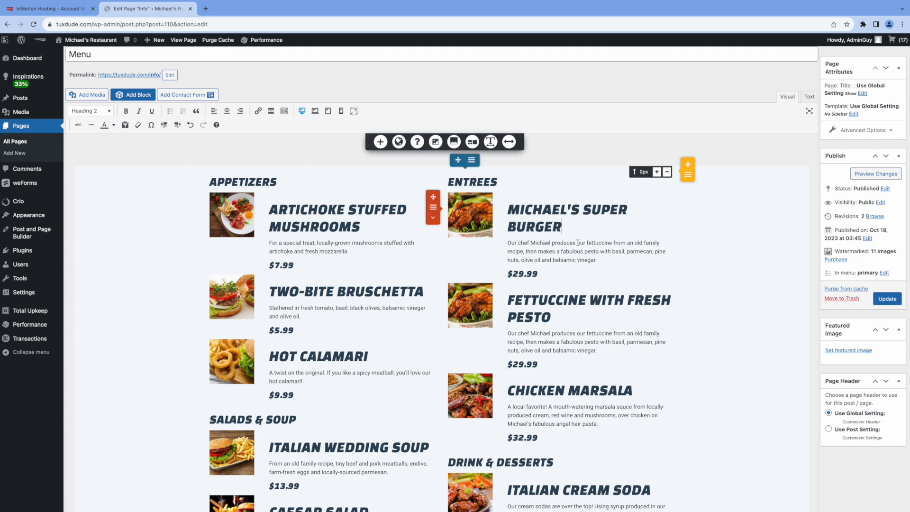
Step: Describe the burger as 'the best burger you will ever eat!' and set its price to $22.99
left_click_drag(578, 243, 617, 261)
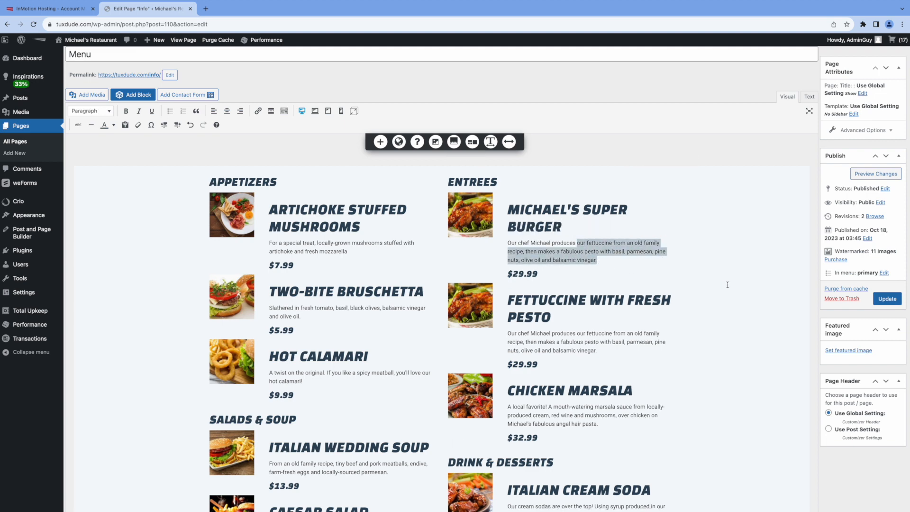
type("the best burger you will eve")
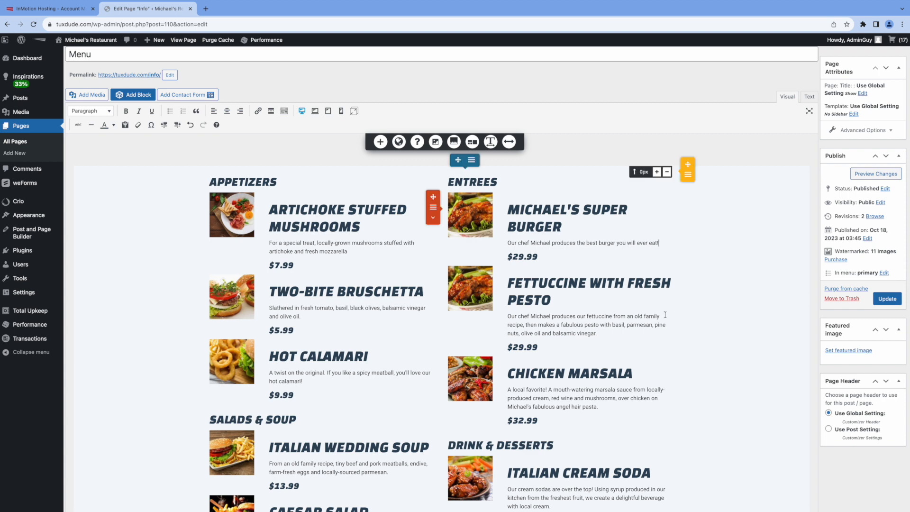
left_click(520, 256)
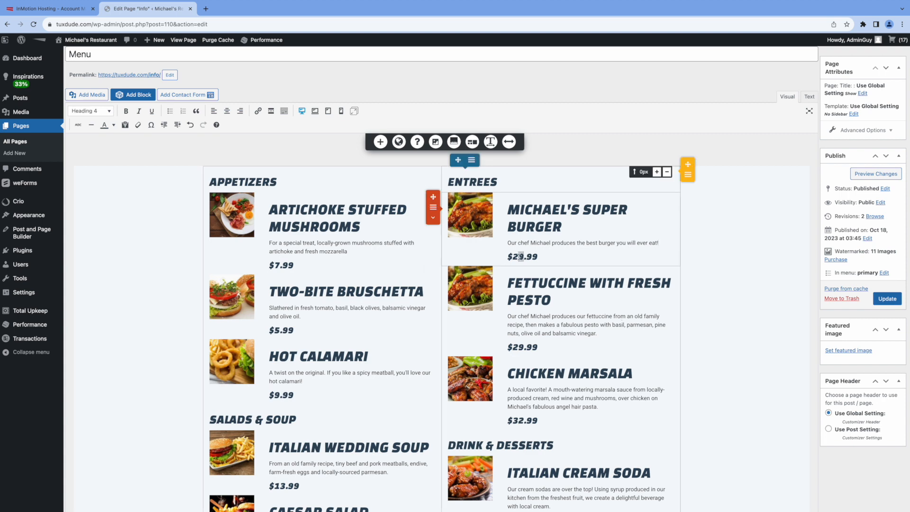
type("2")
mouse_move(473, 221)
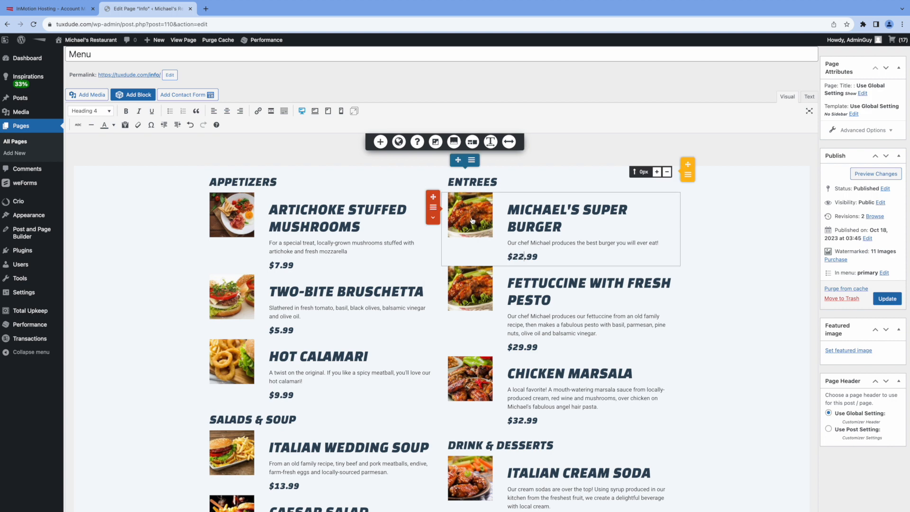
left_click(473, 221)
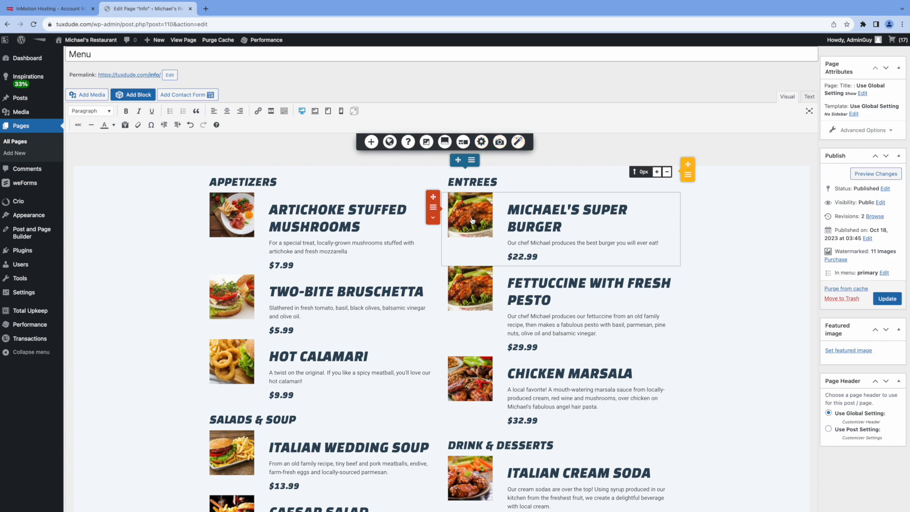
Step: Replace the Super Burger's chicken photo with Burger.jpg, cropped over the burger
left_click(472, 221)
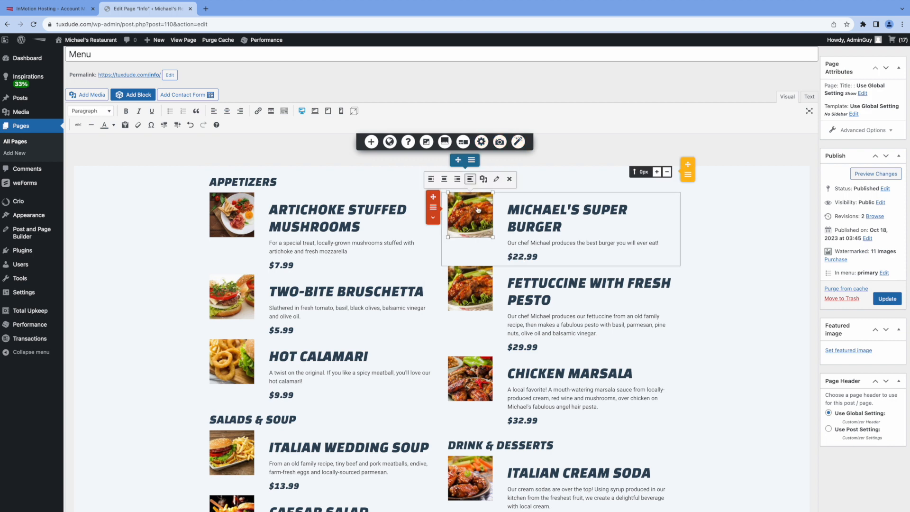
left_click(484, 179)
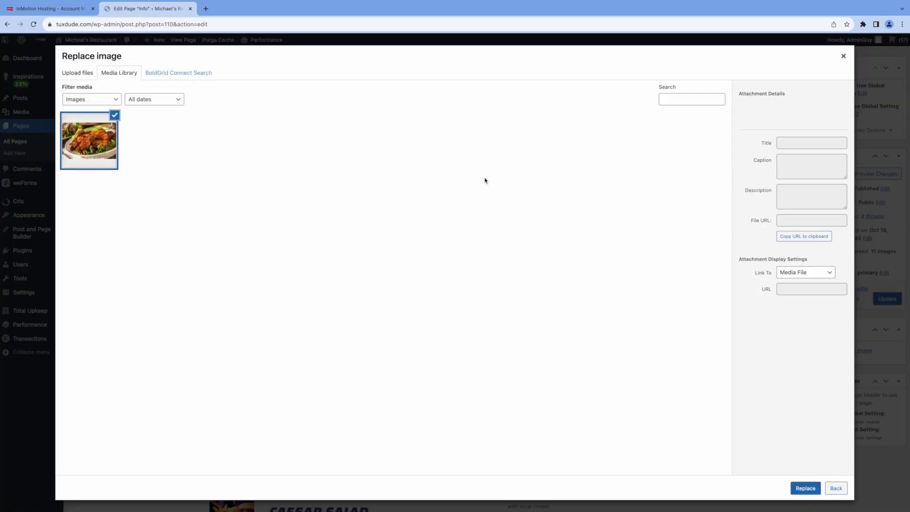
left_click(155, 143)
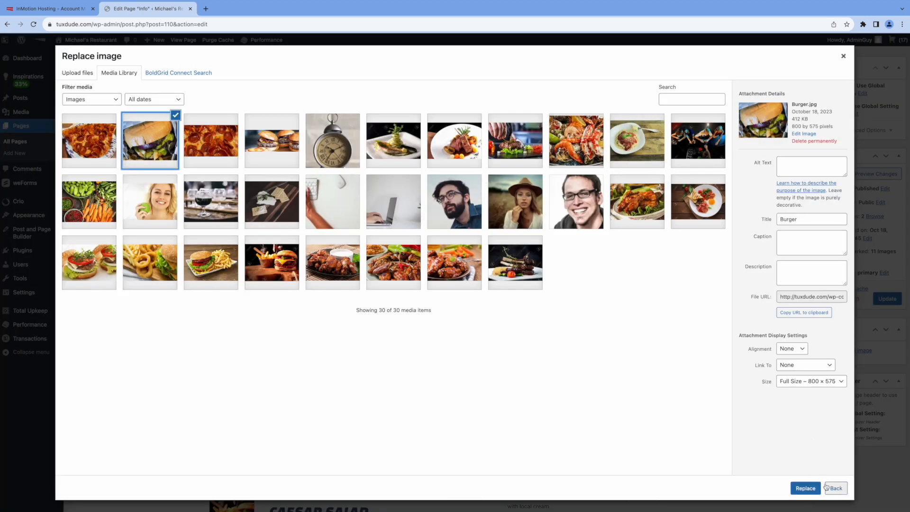
left_click(806, 488)
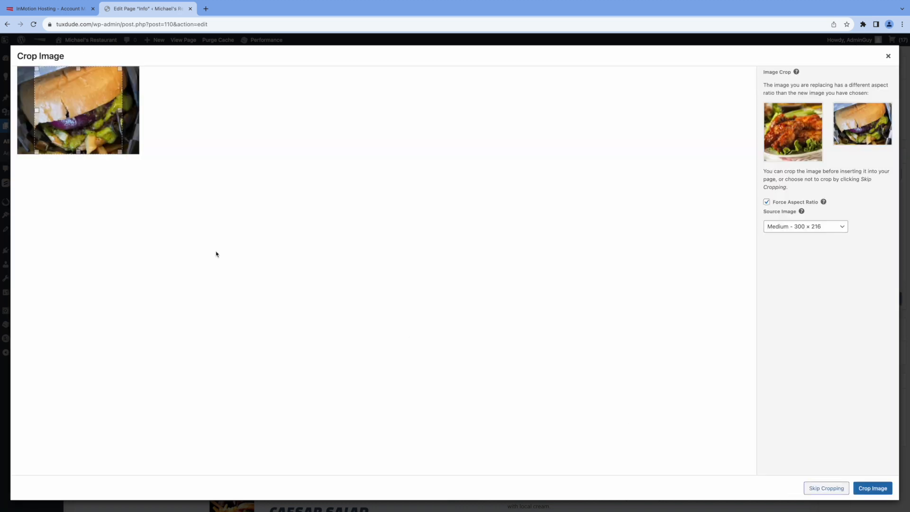
left_click_drag(79, 101, 88, 100)
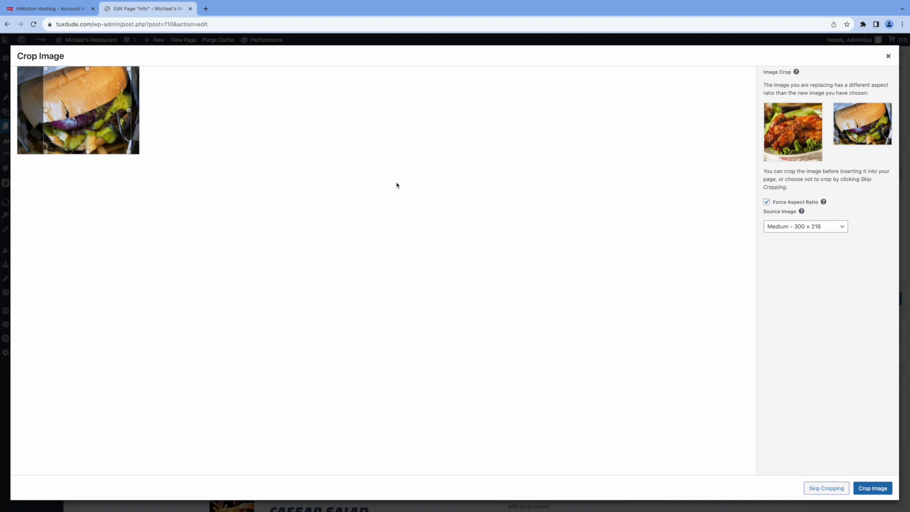
left_click(873, 488)
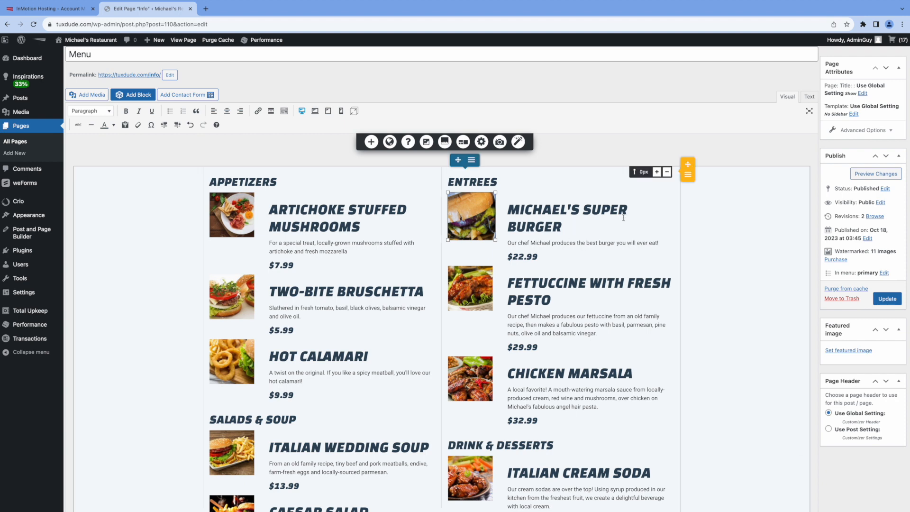
Step: Save the Menu page and preview it in a new tab
left_click(732, 227)
left_click(886, 299)
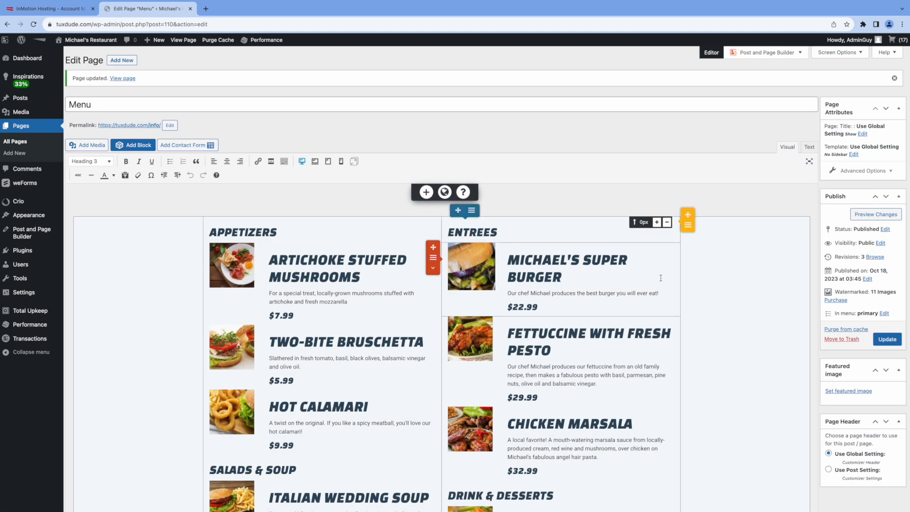
left_click(873, 215)
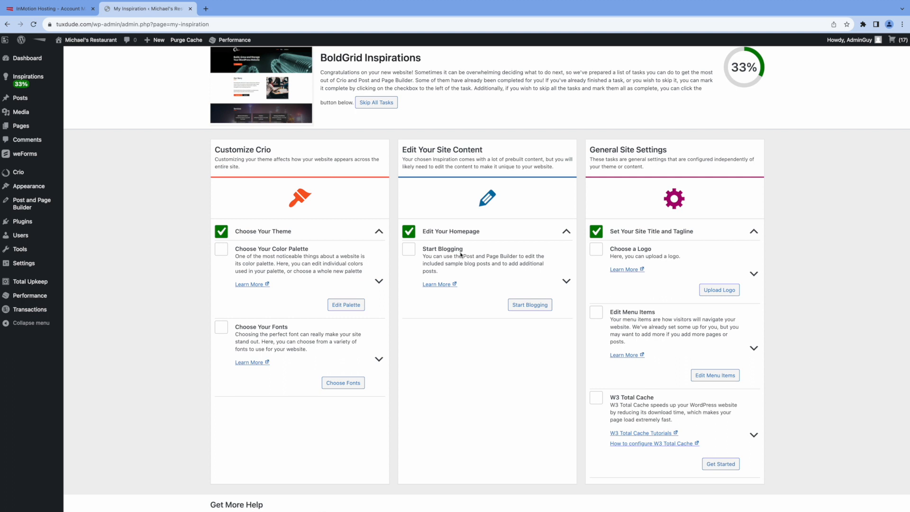
Step: Mark the Start Blogging task complete, raising progress to 44%, and begin a new post
mouse_move(19, 101)
left_click(527, 306)
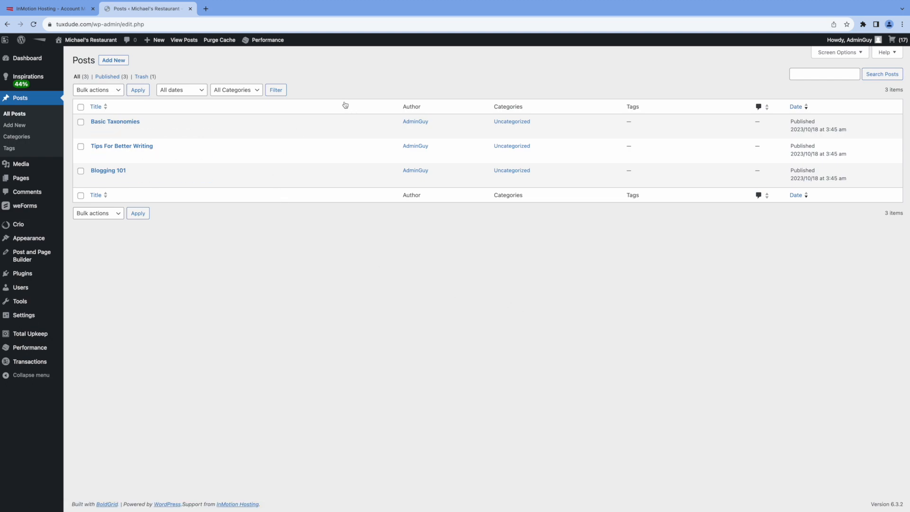
left_click(114, 62)
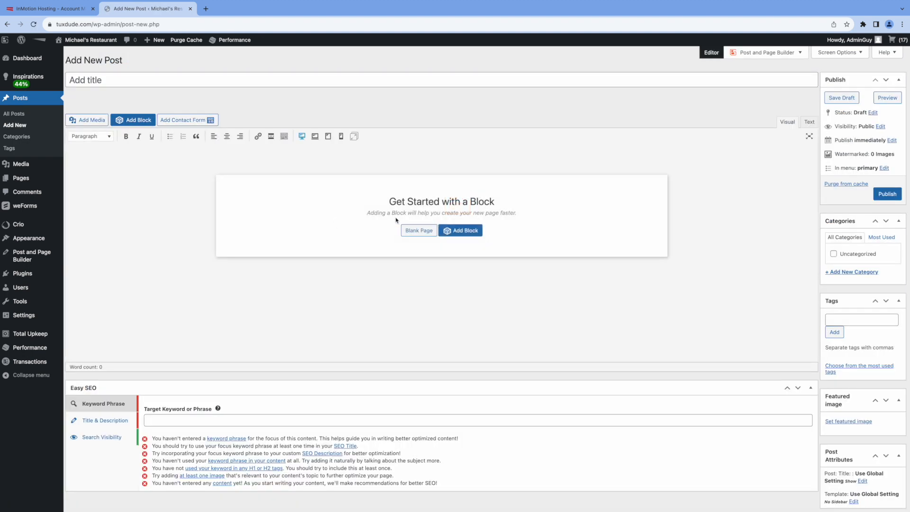
Step: Title the post 'How to Make the Perfect Burger' and insert the Portfolio 2 heading-and-photo block
type("How to Make the Perfect")
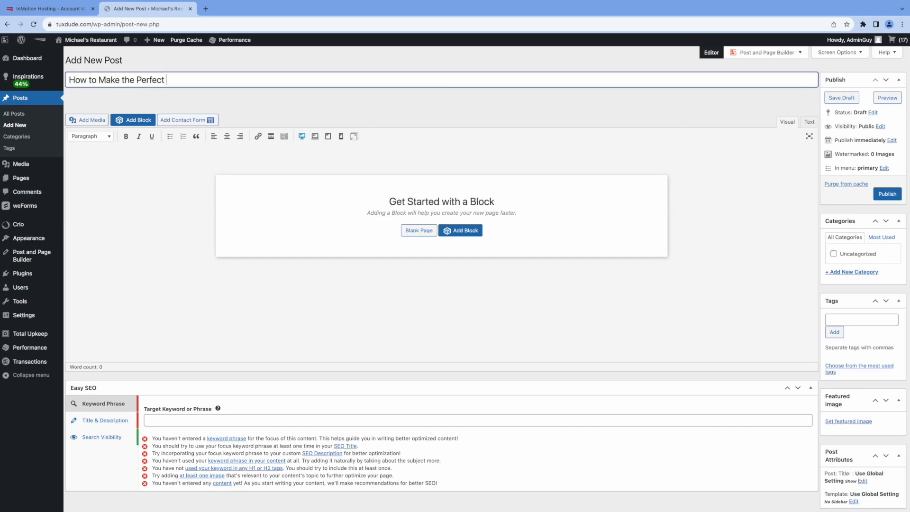
type(" Burger")
left_click(459, 231)
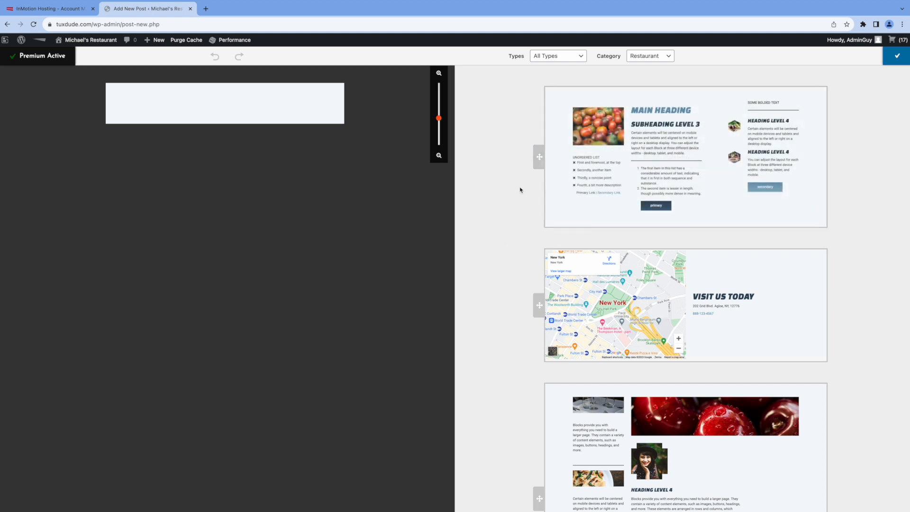
scroll(508, 225, "down", 15)
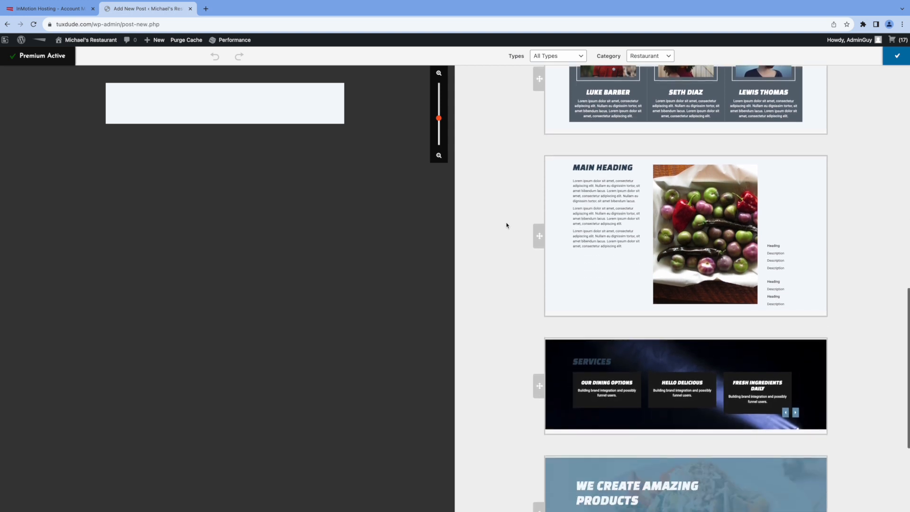
scroll(512, 256, "down", 10)
mouse_move(661, 291)
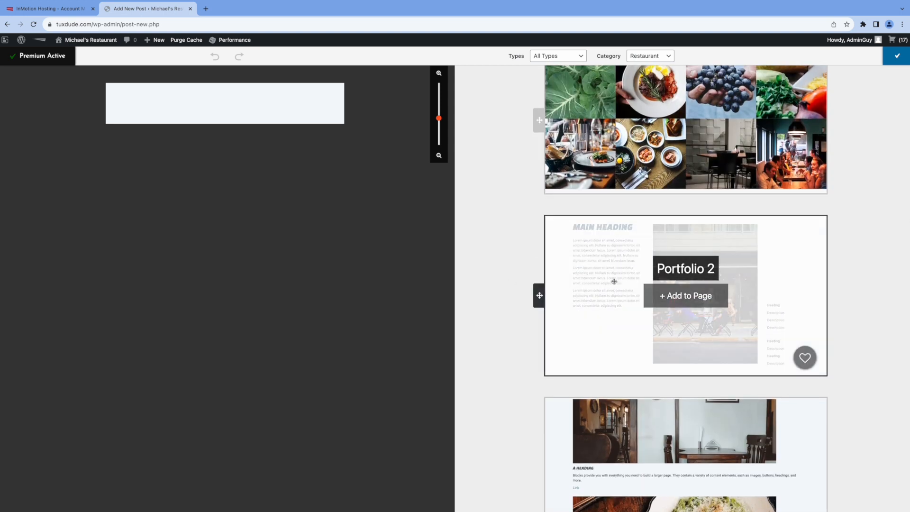
left_click(684, 297)
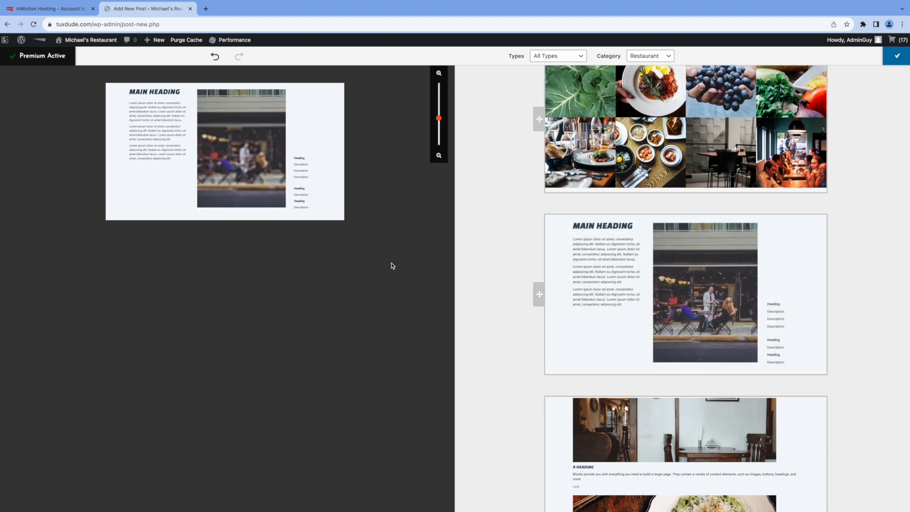
left_click(897, 56)
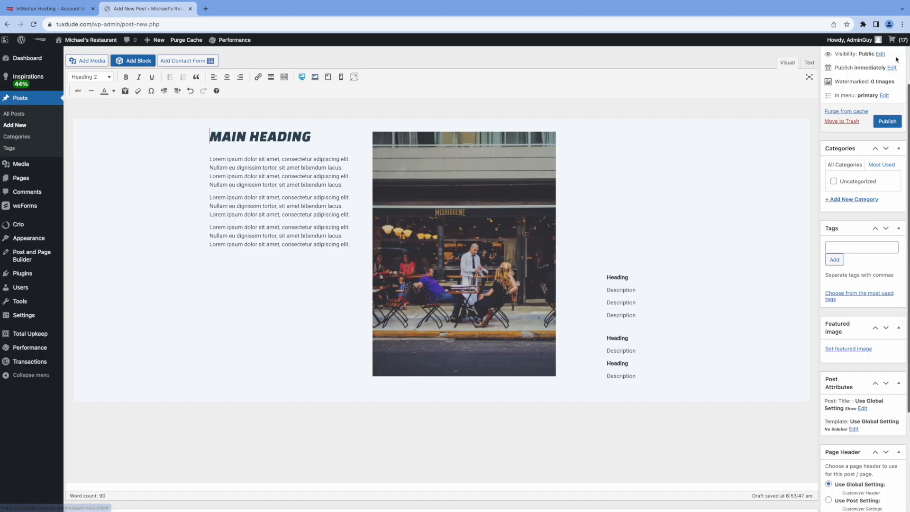
Step: Replace the MAIN HEADING placeholder with the pasted post title
scroll(305, 221, "up", 2)
left_click_drag(312, 210, 211, 208)
type("How to Make the Perfect Burger")
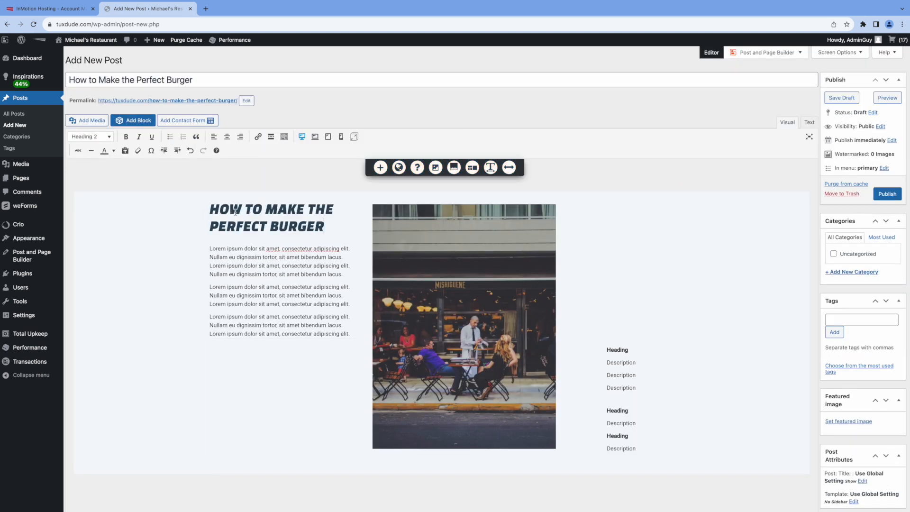
Step: Paste the burger recipe over the three Lorem placeholder paragraphs
left_click(210, 249)
left_click_drag(210, 248, 358, 334)
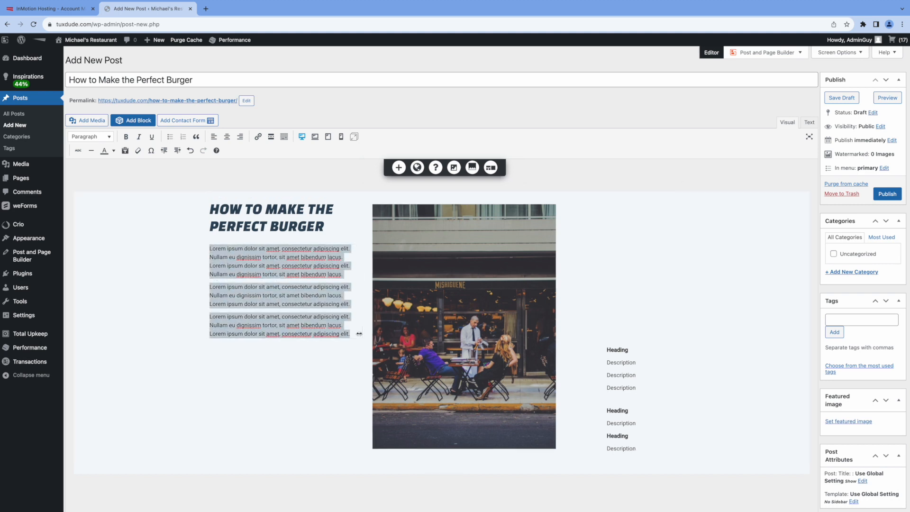
key("ctrl+v")
scroll(337, 323, "up", 7)
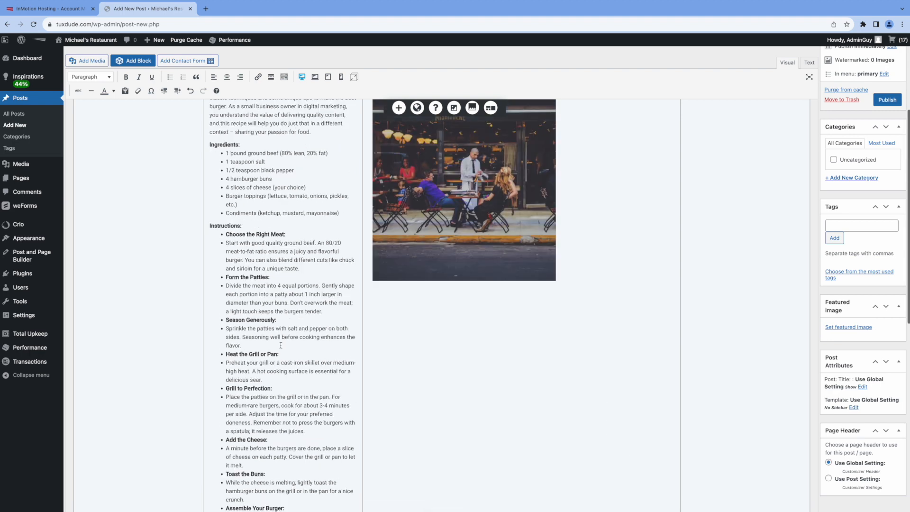
left_click(467, 323)
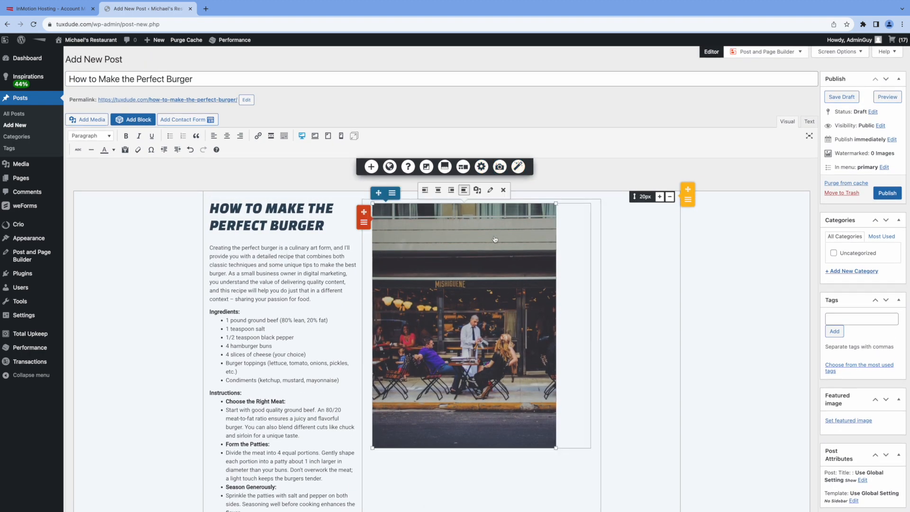
Step: Replace the restaurant photo with Burger.jpg, cropped to frame the burger
left_click(478, 191)
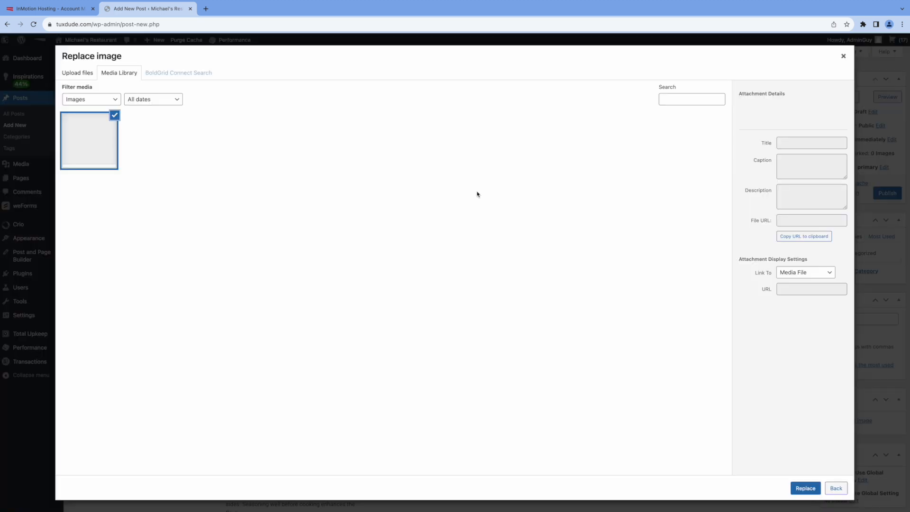
left_click(212, 148)
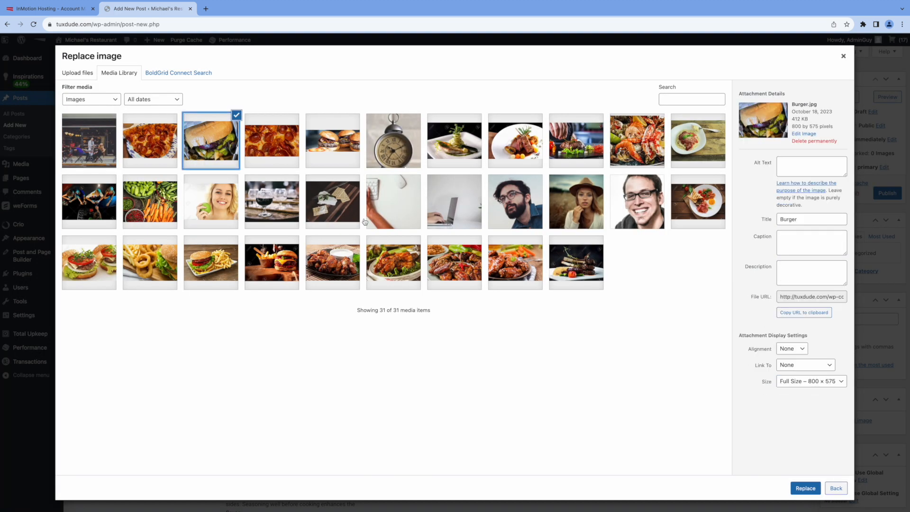
left_click(814, 491)
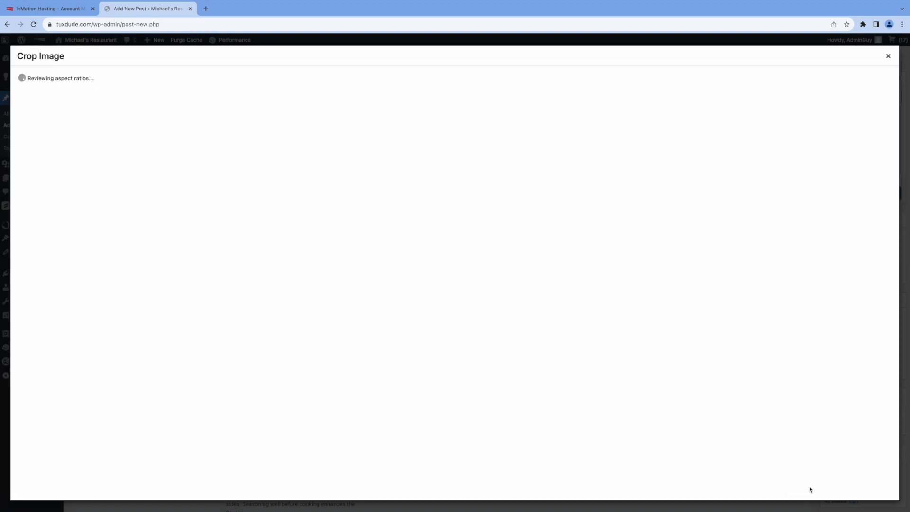
left_click_drag(236, 202, 274, 202)
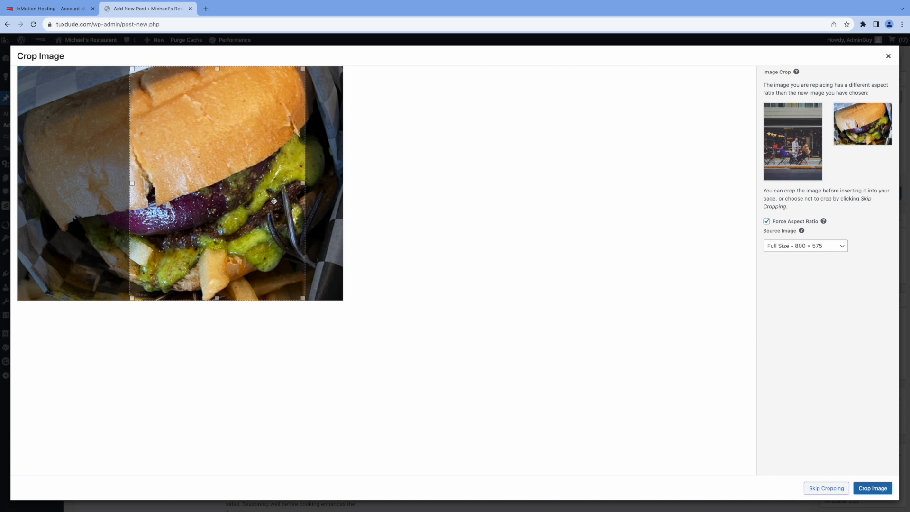
left_click(871, 488)
Step: Delete the placeholder Heading and Description lines from the block
scroll(686, 327, "down", 8)
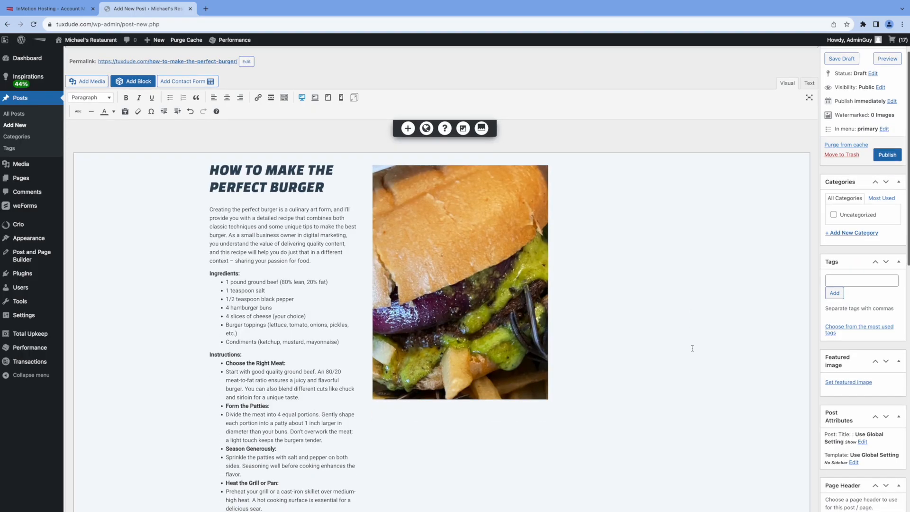
scroll(692, 351, "down", 1)
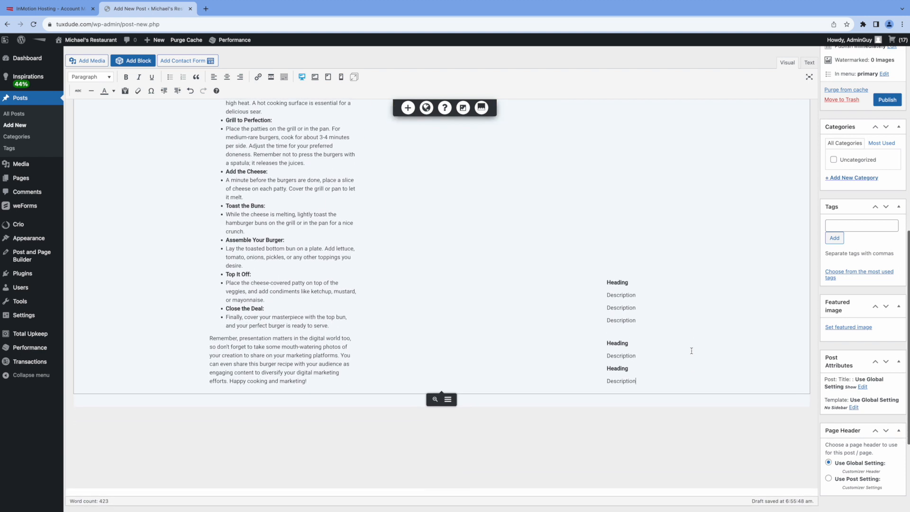
left_click(614, 283)
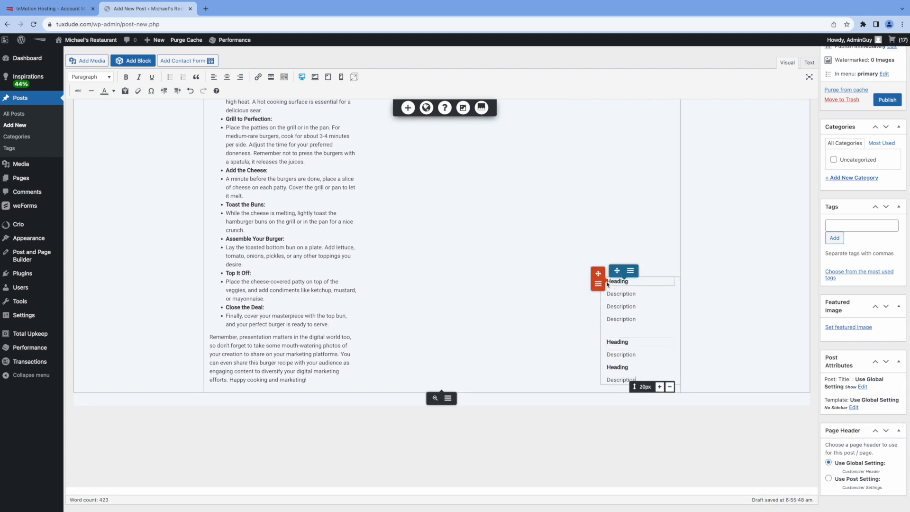
left_click_drag(611, 282, 641, 380)
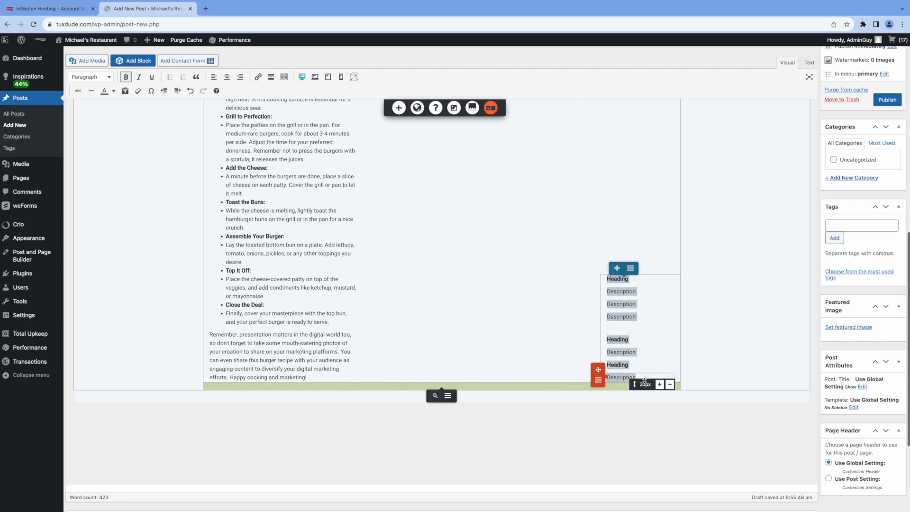
key("BackSpace")
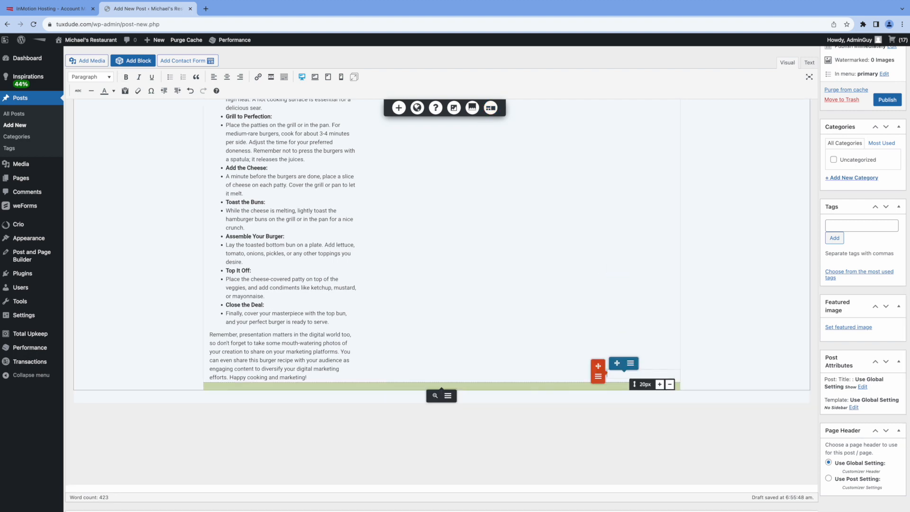
Step: Preview the draft post in a new tab
scroll(555, 258, "up", 5)
scroll(555, 258, "up", 5)
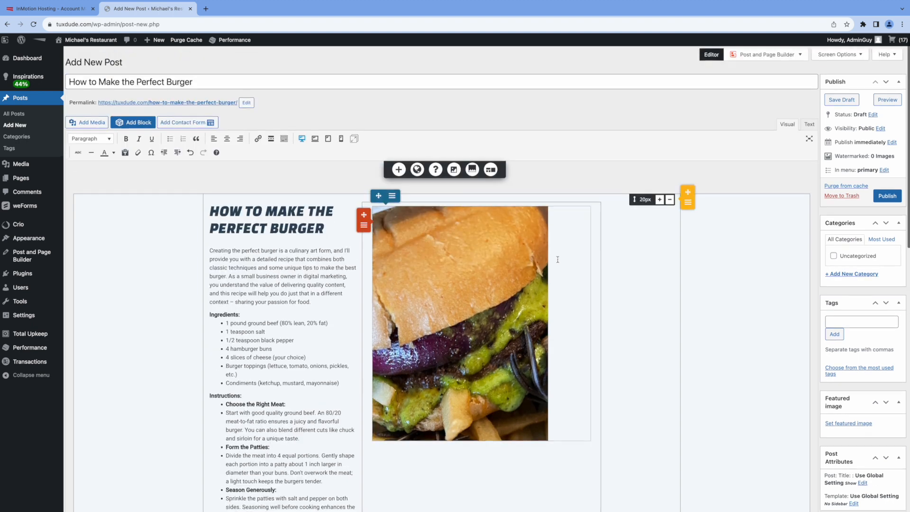
left_click(887, 99)
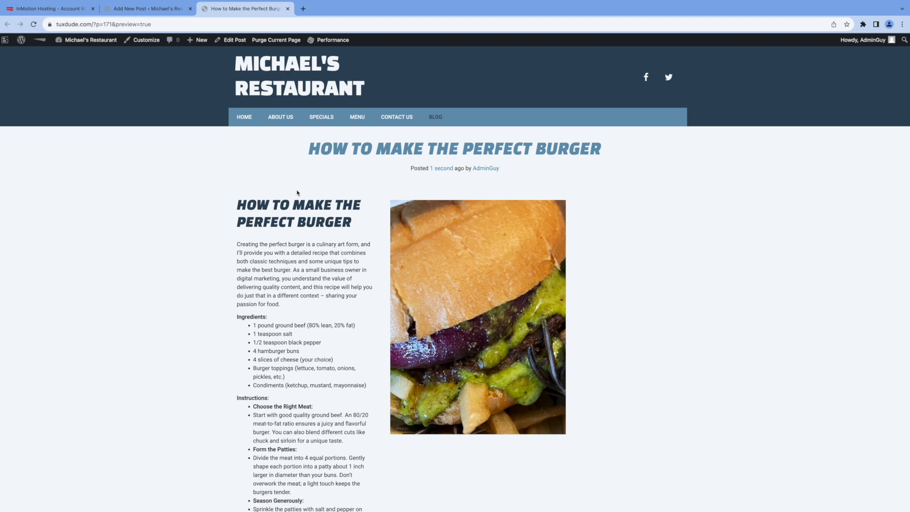
Step: Change the post's main heading to 'Secret Recipe'
left_click(288, 9)
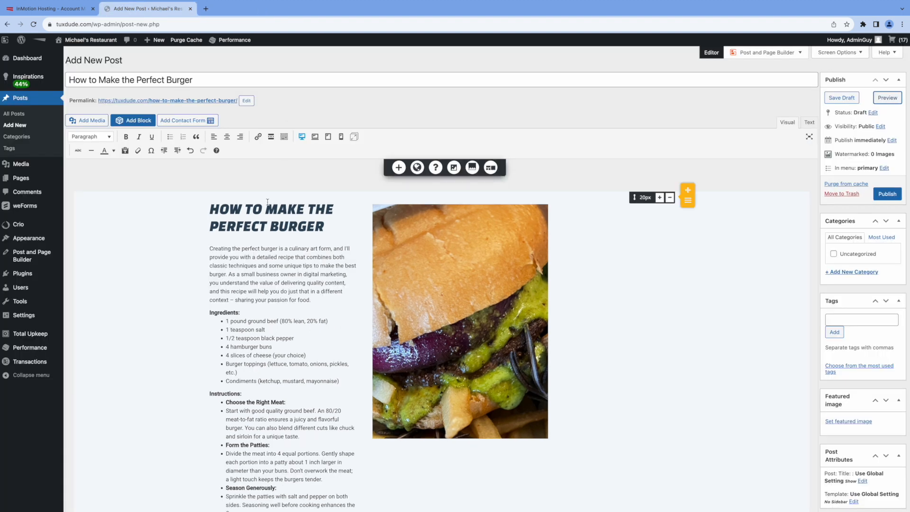
left_click(250, 213)
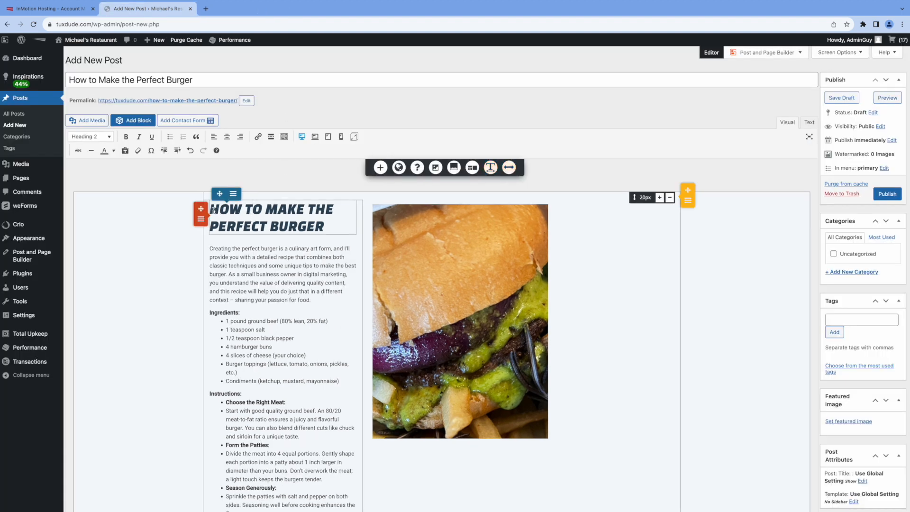
left_click_drag(213, 210, 321, 222)
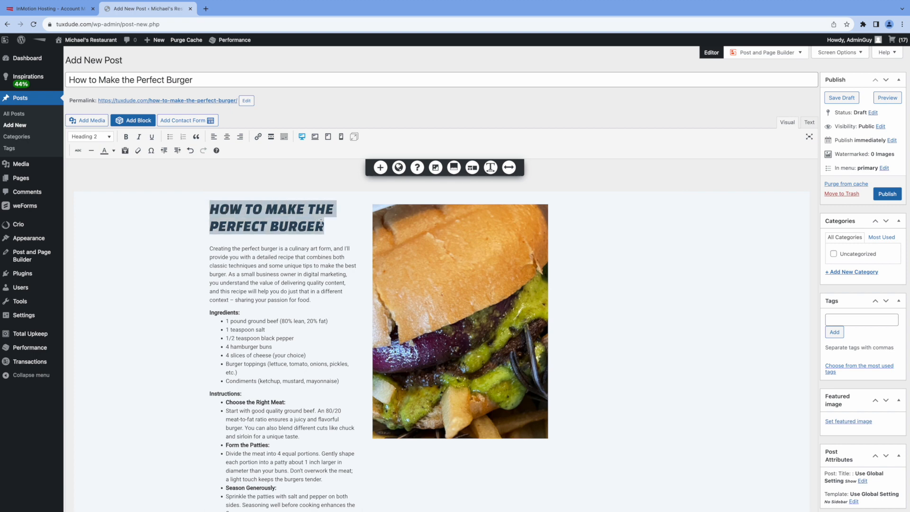
type("Secret Rec")
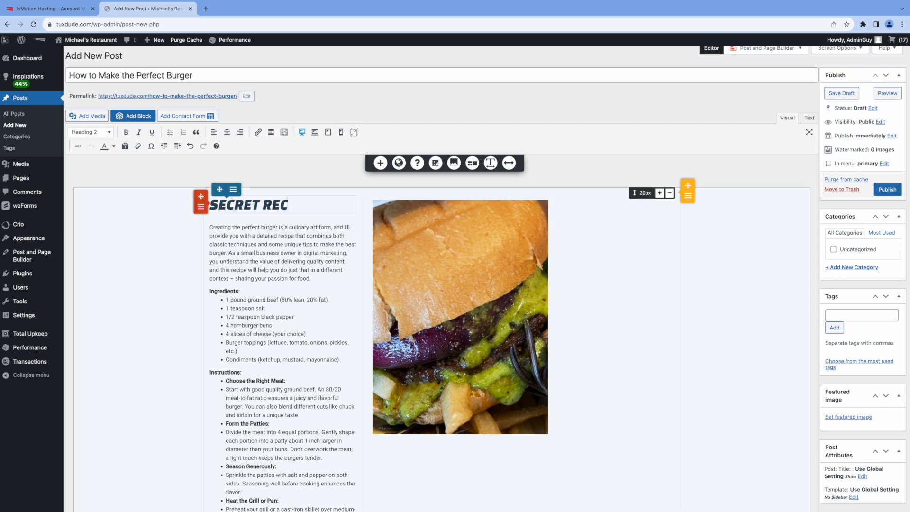
type("ipe")
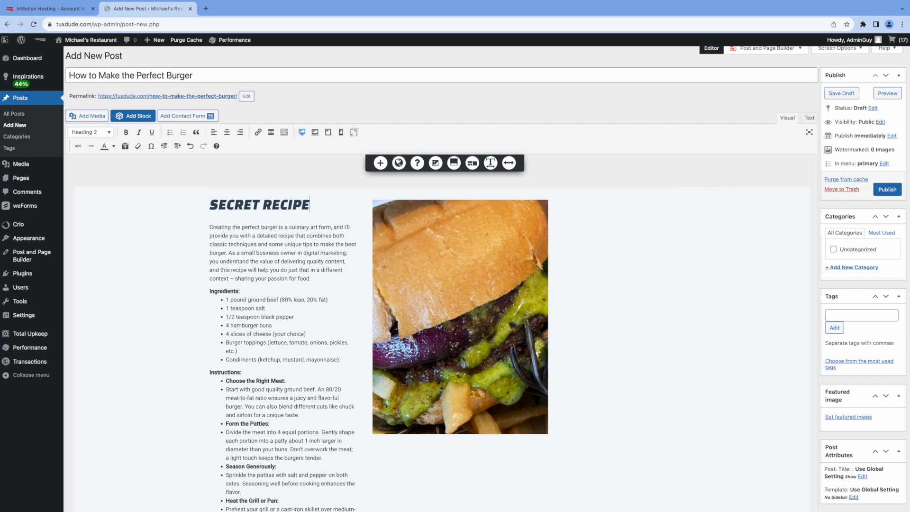
Step: Preview the updated draft on the site and scroll through it
left_click(888, 94)
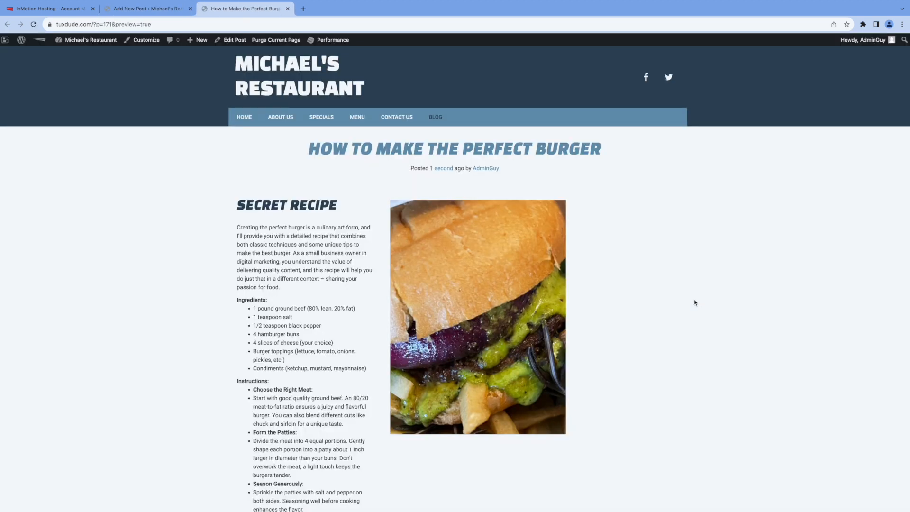
scroll(334, 264, "down", 10)
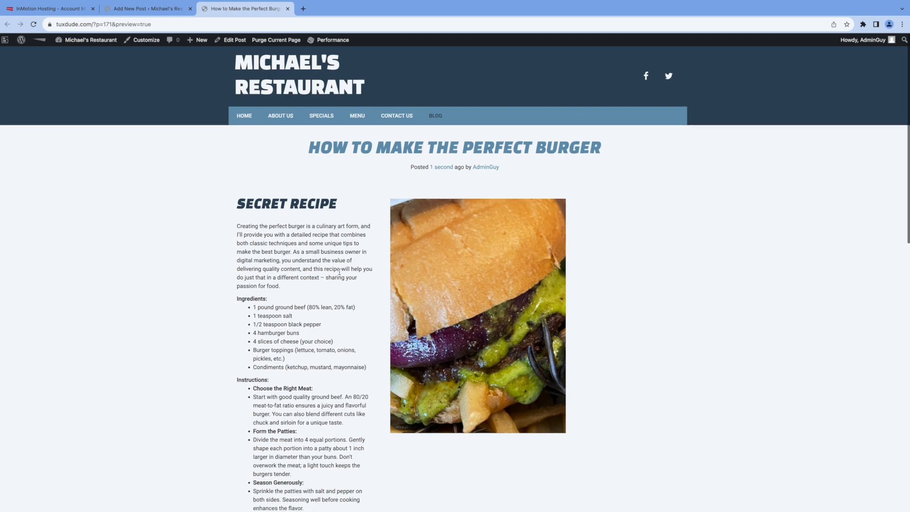
scroll(340, 278, "up", 10)
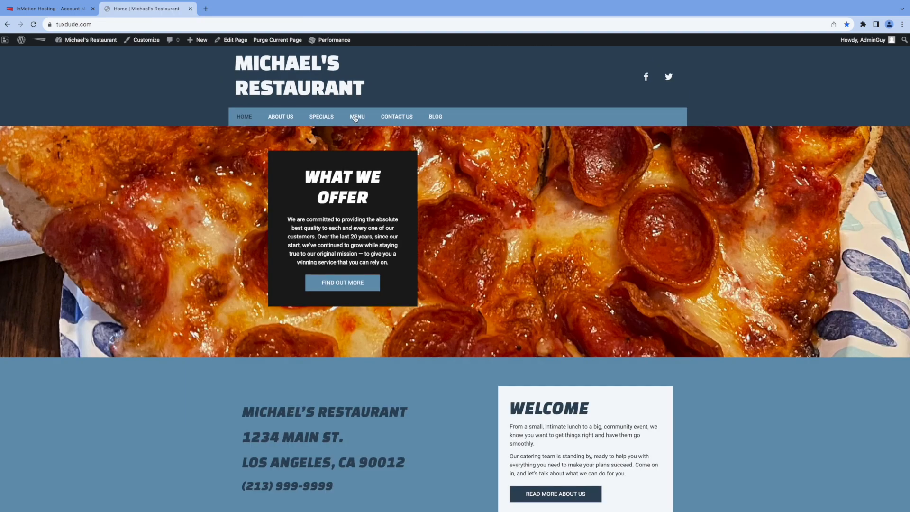
Step: Open the restaurant site's blog page and scroll through it
left_click(435, 117)
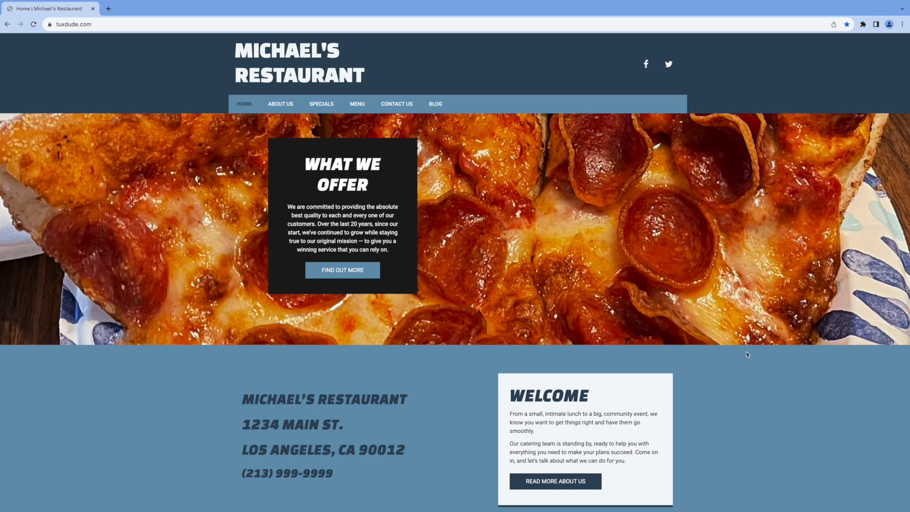
scroll(801, 385, "down", 12)
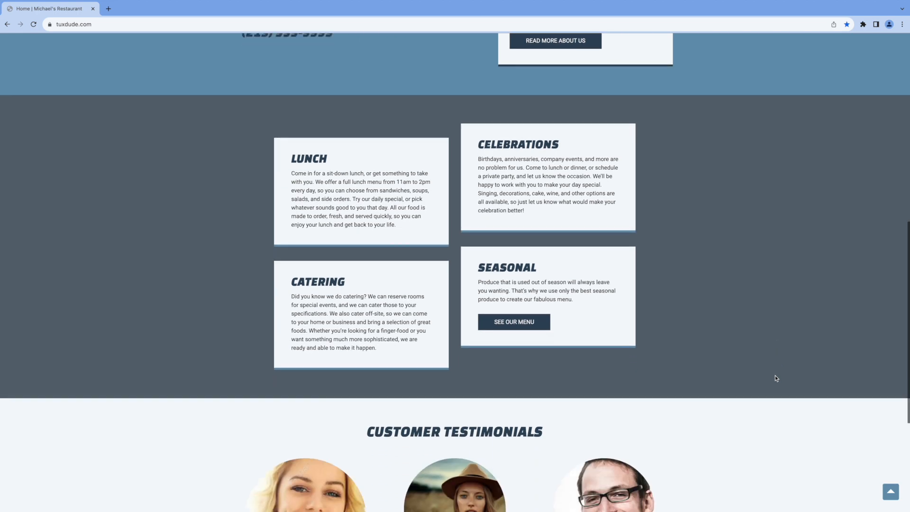
scroll(776, 376, "up", 15)
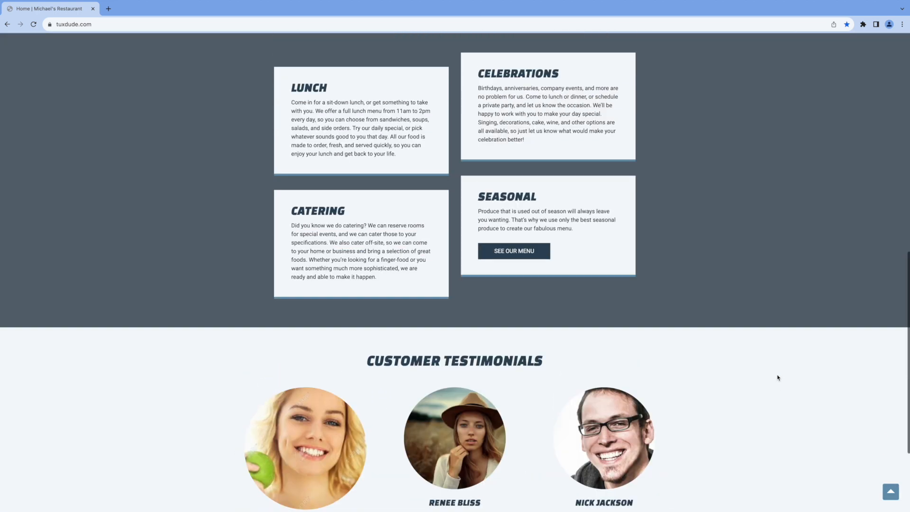
scroll(780, 377, "up", 1)
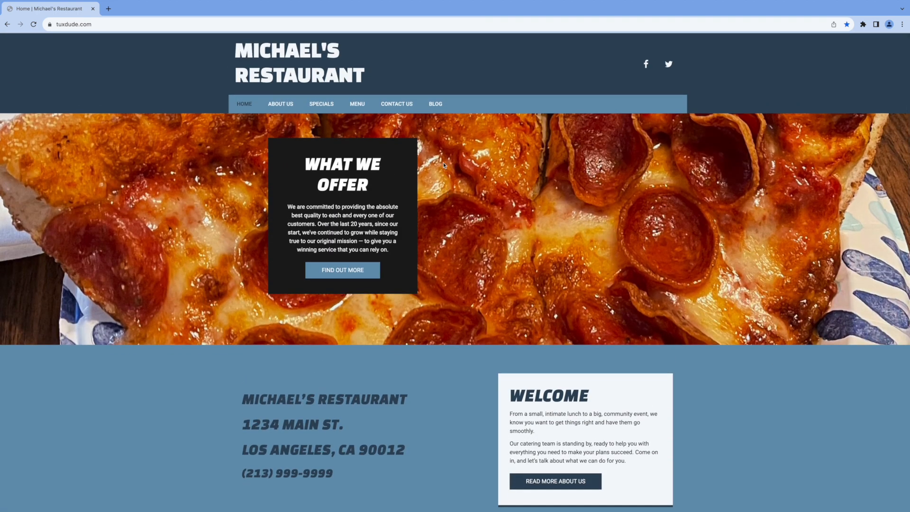
Step: View the Menu page listing Michael's Super Burger at $22.99, then return to the blog
left_click(358, 106)
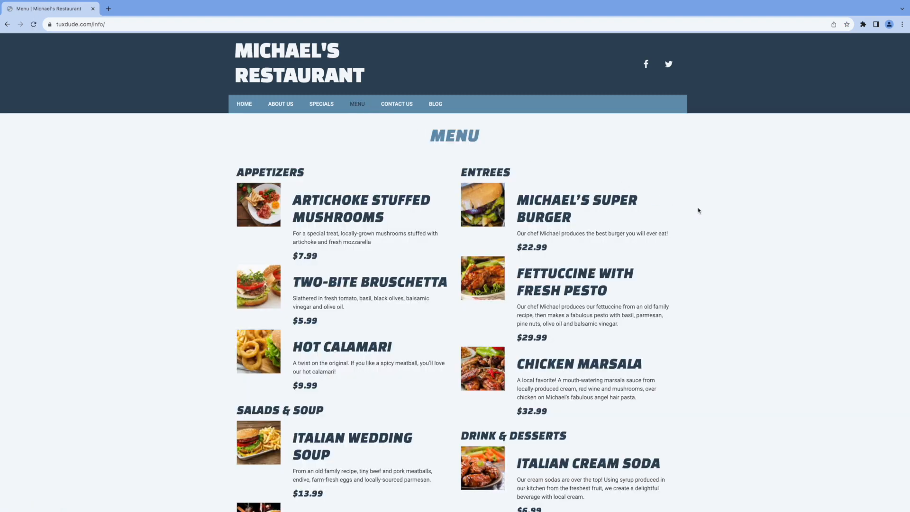
scroll(765, 251, "down", 4)
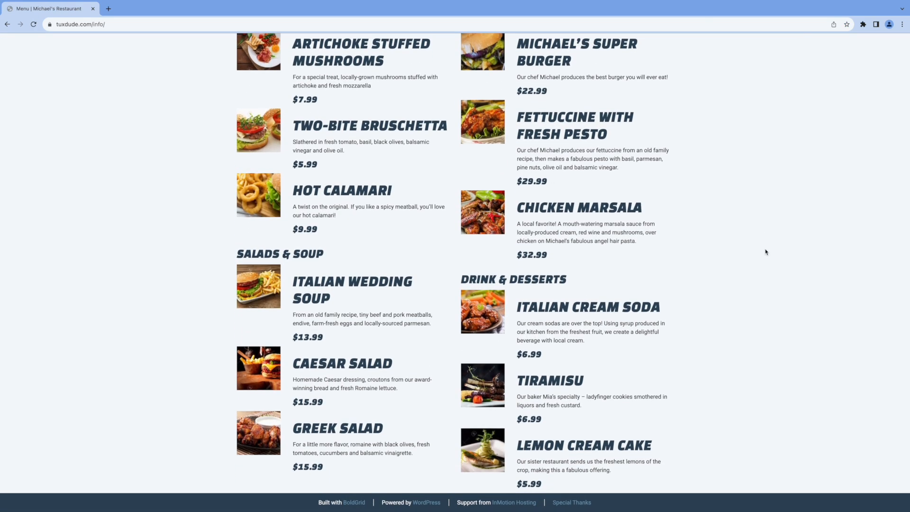
scroll(765, 251, "up", 4)
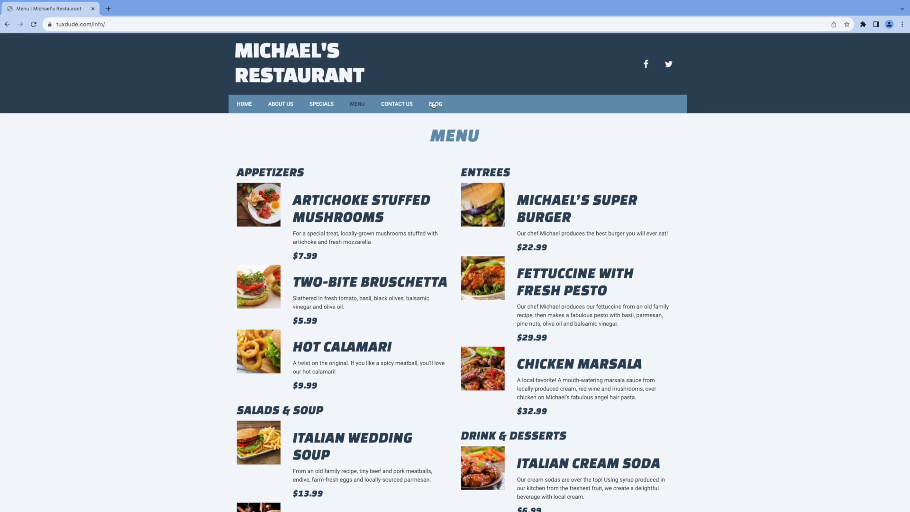
left_click(433, 105)
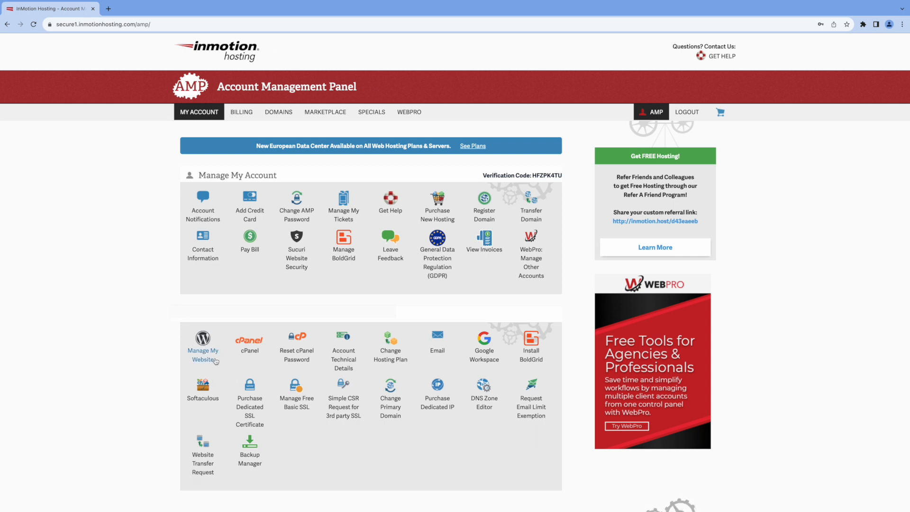
Step: Launch the website's WordPress admin from the AMP Manage My Website icon
left_click(205, 343)
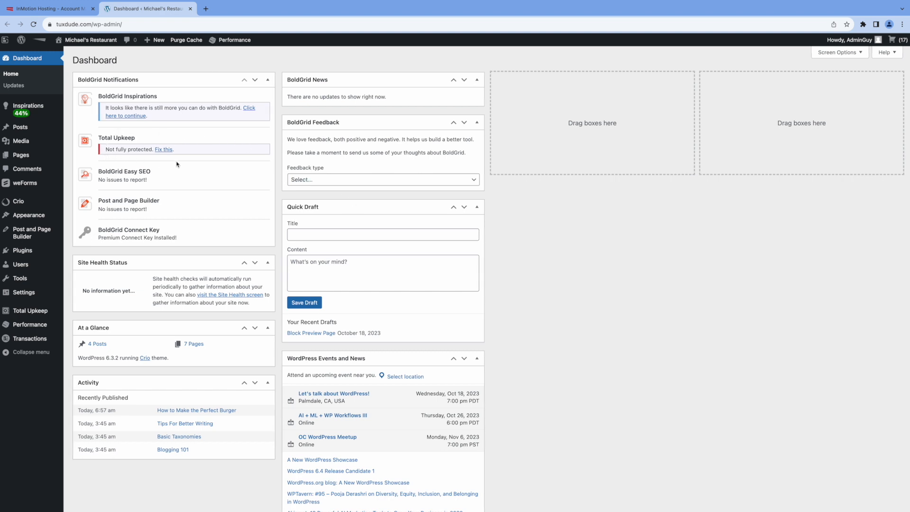
Step: Open the Total Upkeep dashboard via 'Fix this' in BoldGrid Notifications
left_click(166, 151)
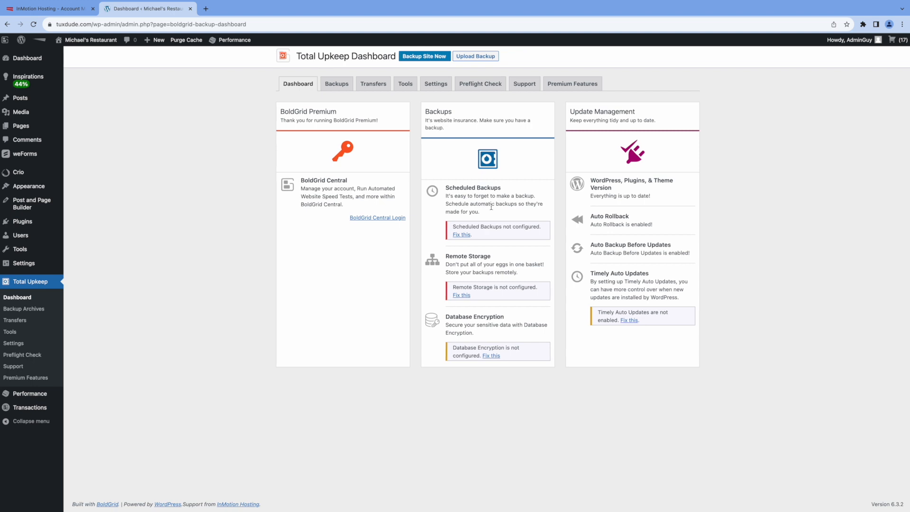
Step: Schedule Total Upkeep backups for every Sunday at 2:00 AM and save the settings
left_click(462, 235)
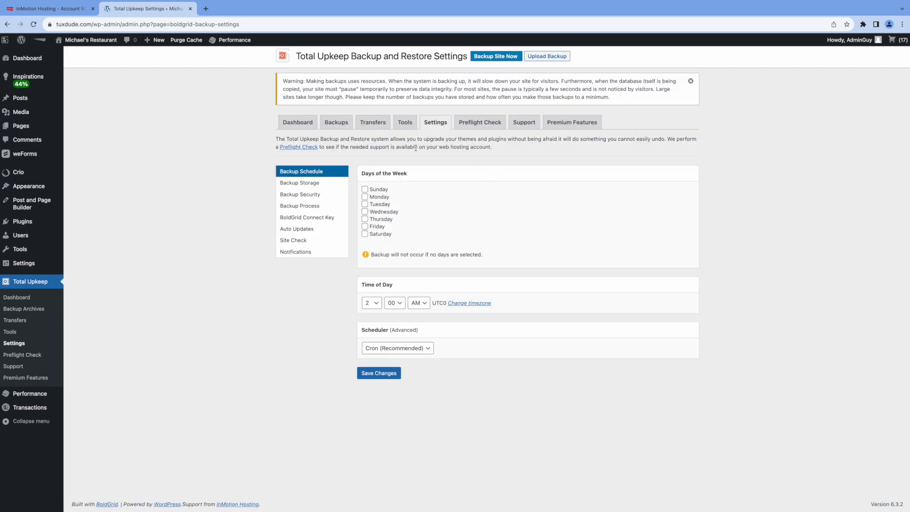
left_click(366, 189)
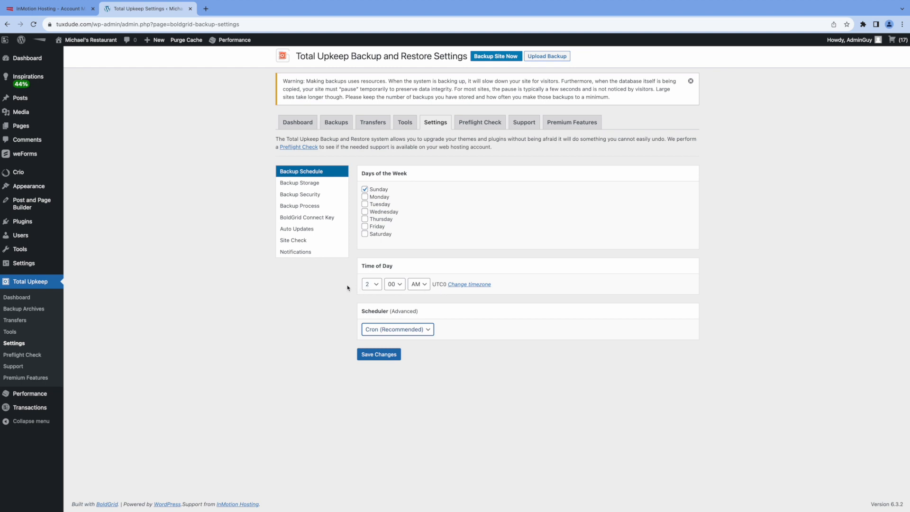
left_click(378, 356)
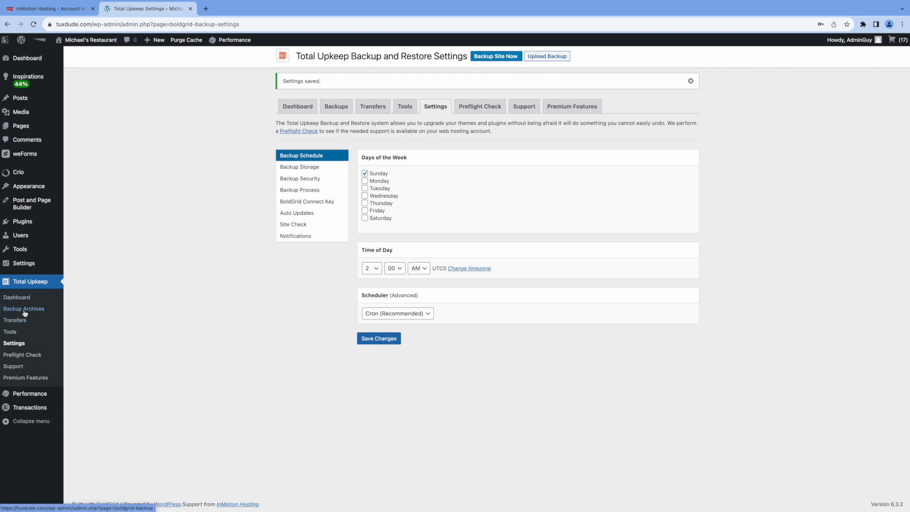
left_click(24, 309)
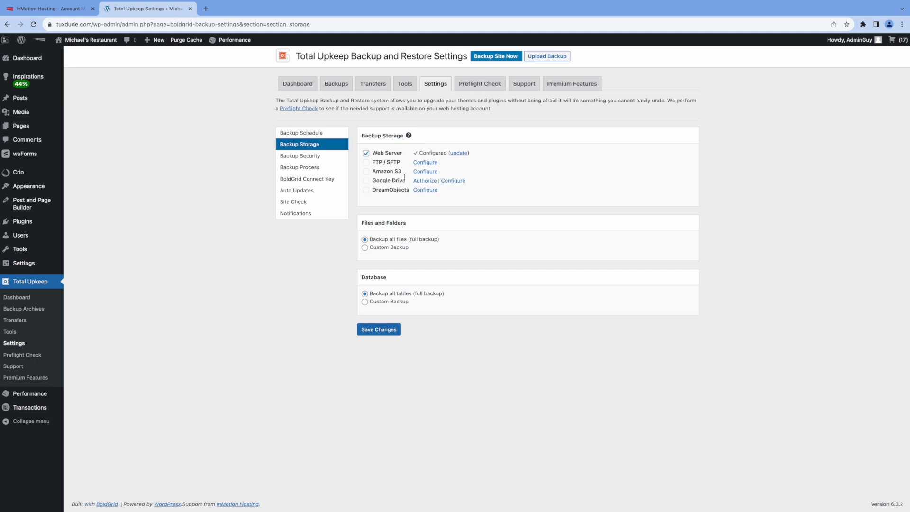
Step: Review Amazon S3 storage, backup security, backup process, auto update, site check and notification settings unchanged
left_click(426, 172)
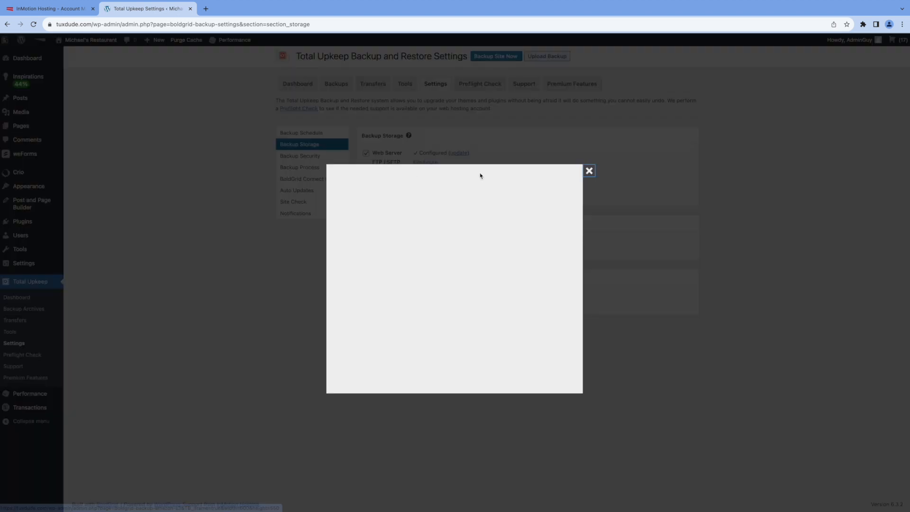
key("Escape")
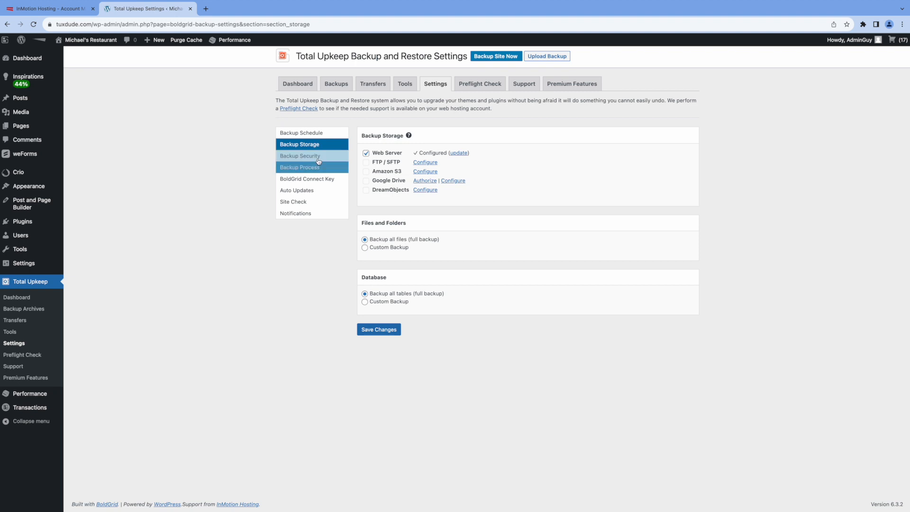
left_click(314, 157)
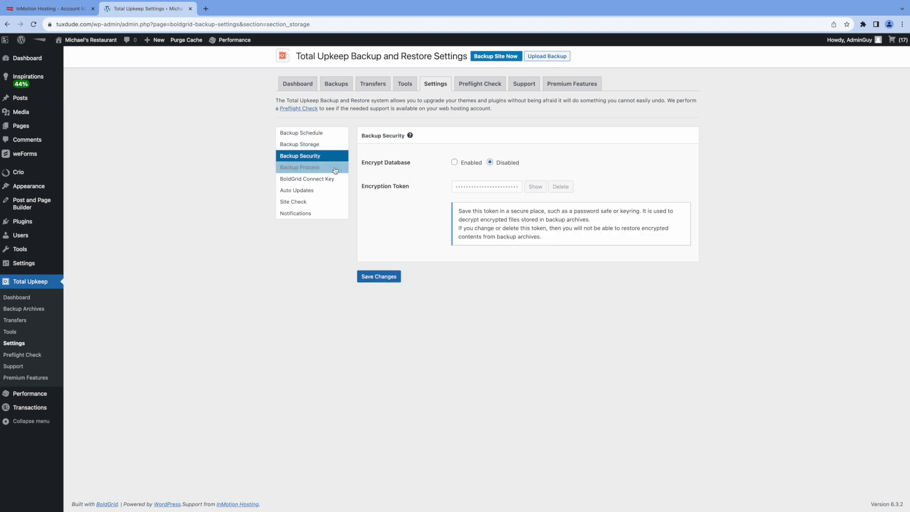
left_click(313, 168)
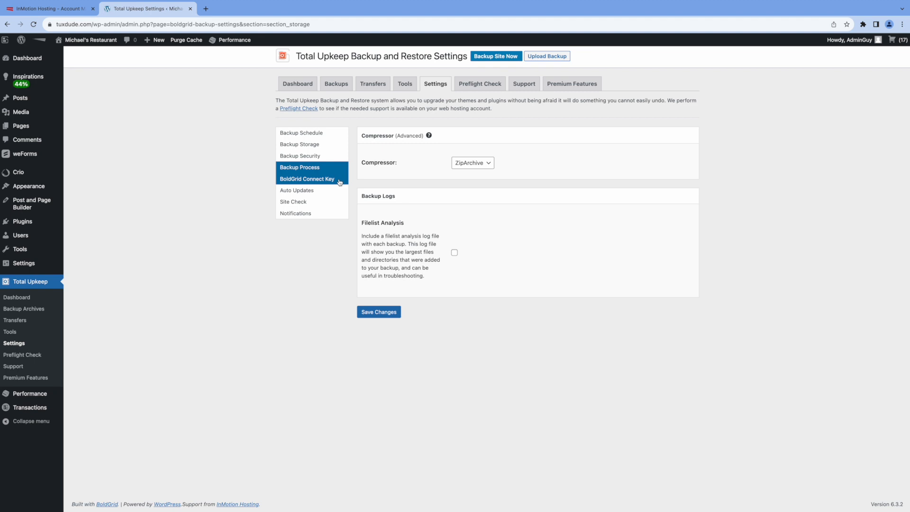
left_click(313, 192)
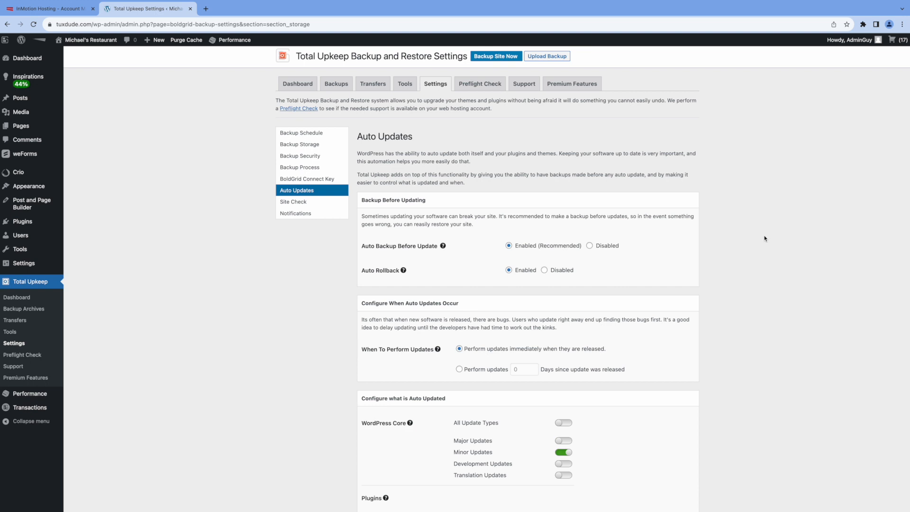
left_click(295, 202)
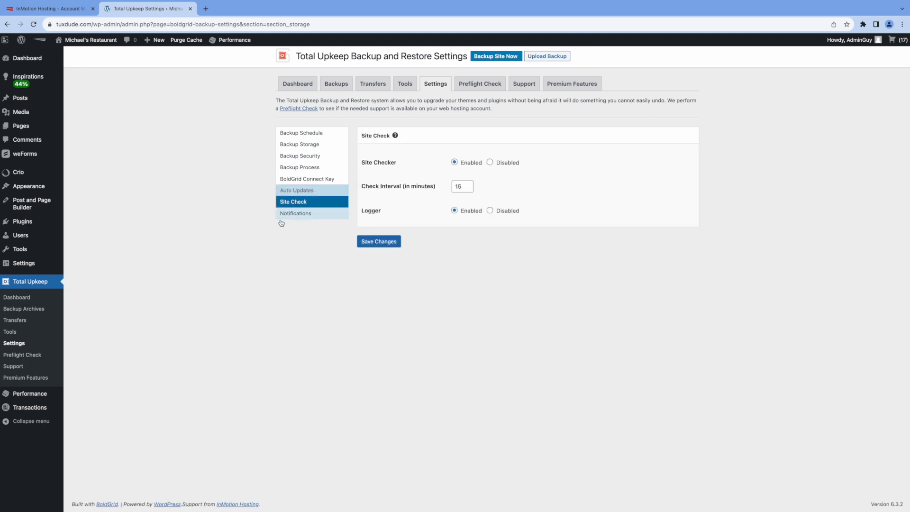
left_click(303, 215)
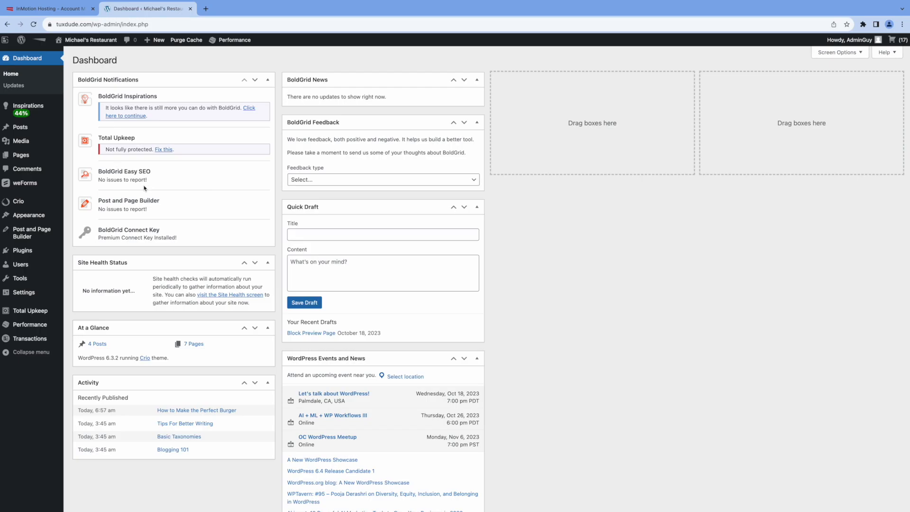
Step: Look over the installed plugins, then open the Home page from the Pages list in the editor
left_click(29, 252)
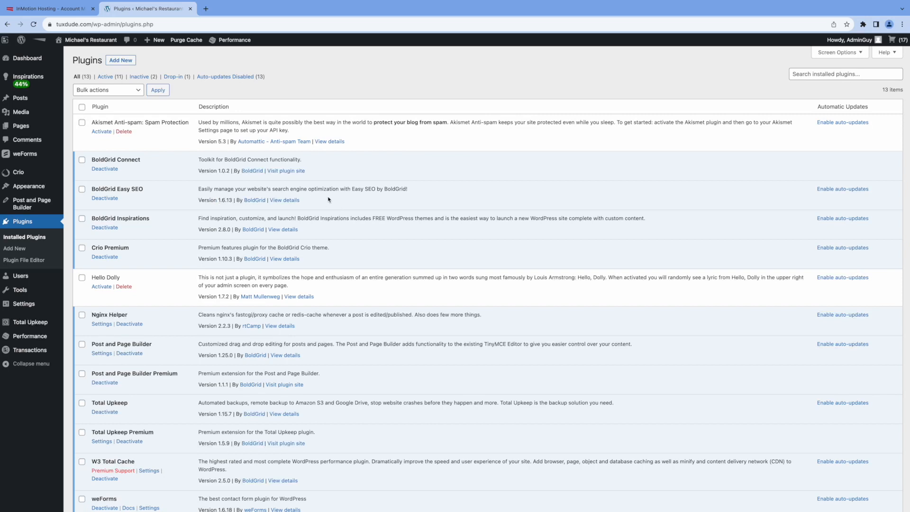
left_click(22, 127)
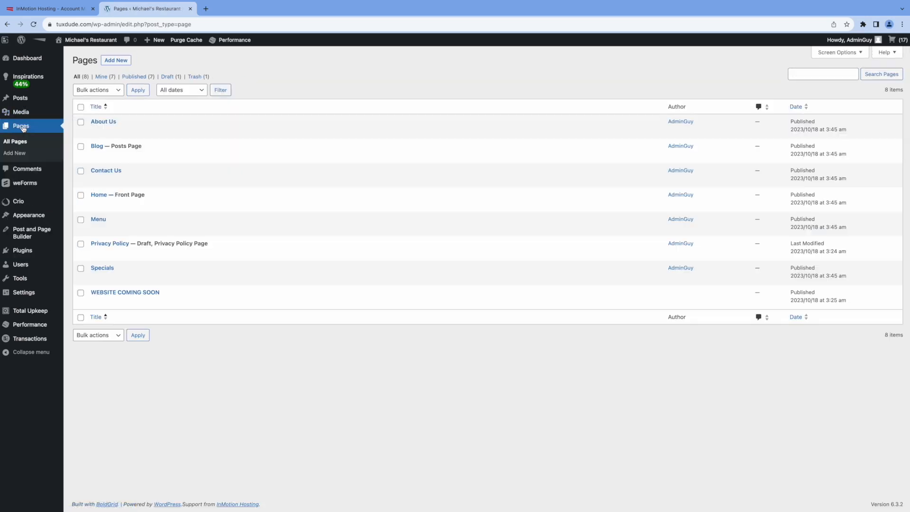
left_click(99, 194)
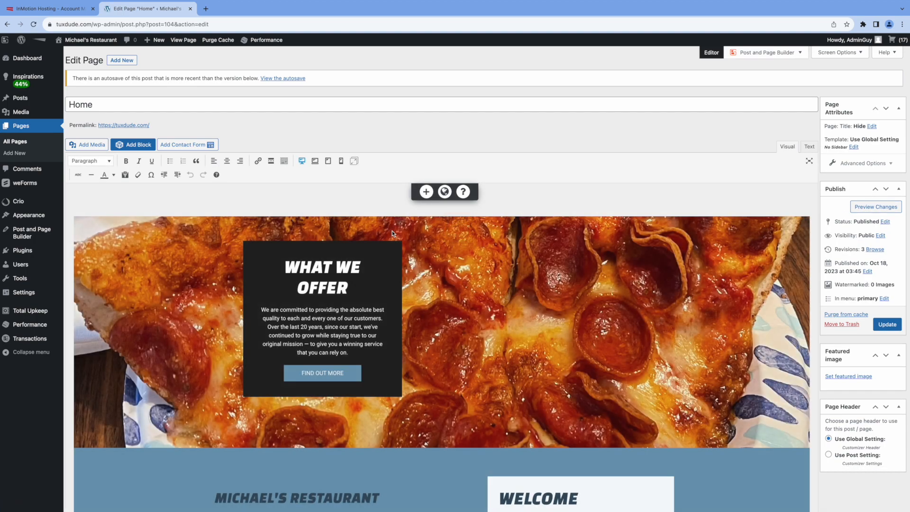
Step: Enter 'Michael's Restaurant - Best in Los Angeles' as the Home page's Easy SEO title
scroll(541, 279, "down", 5)
scroll(541, 279, "down", 14)
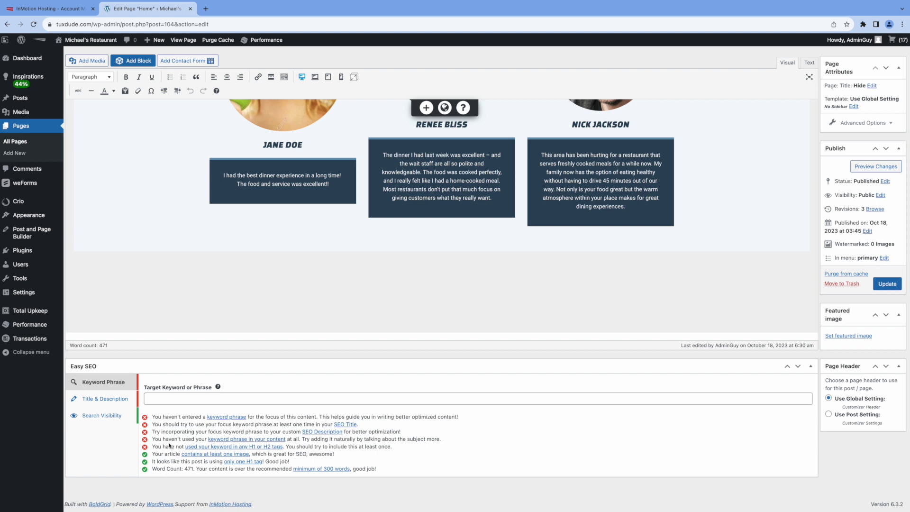
left_click(118, 402)
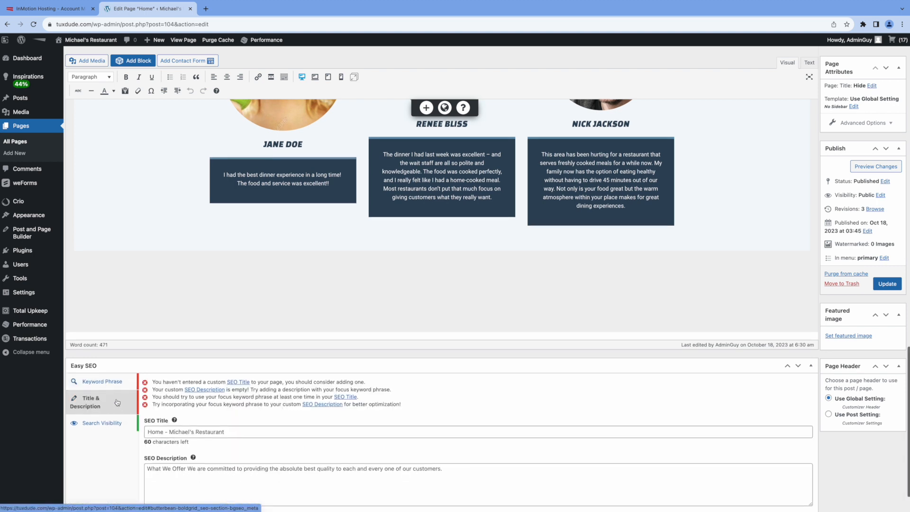
scroll(254, 422, "down", 1)
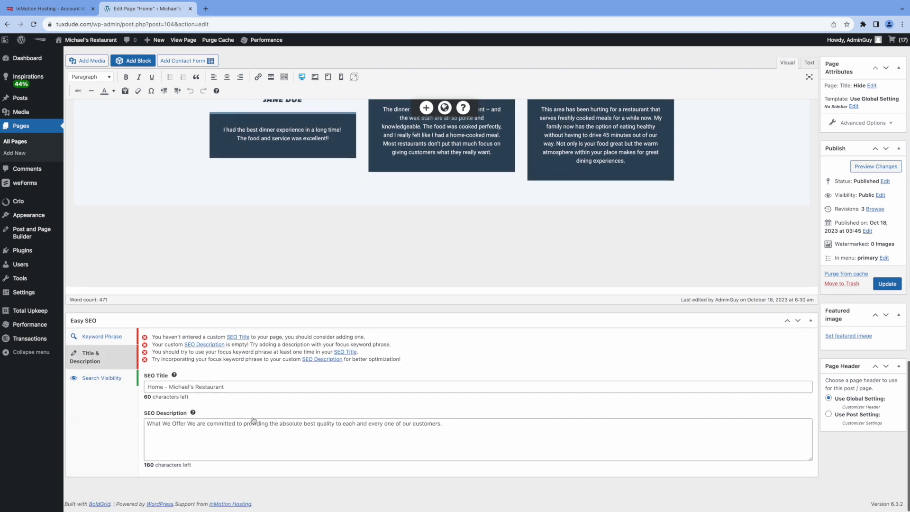
left_click(238, 385)
type("Michael")
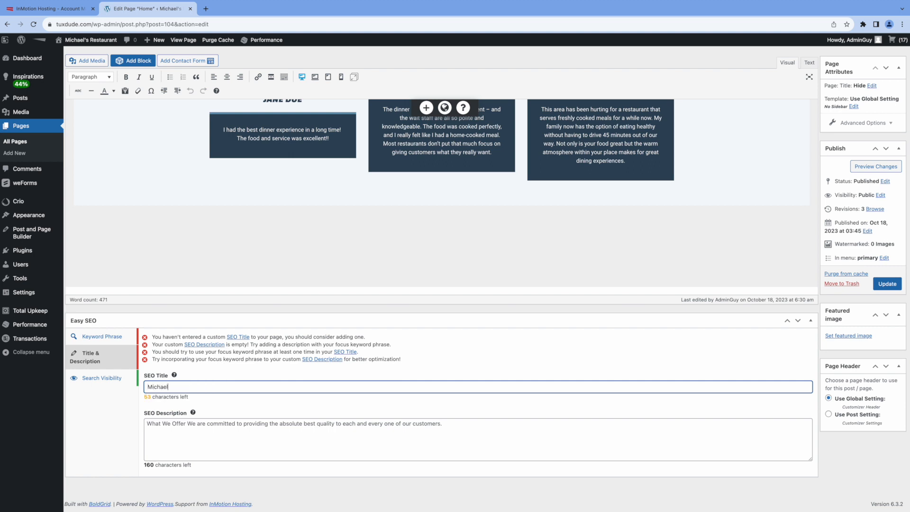
type("'s Res")
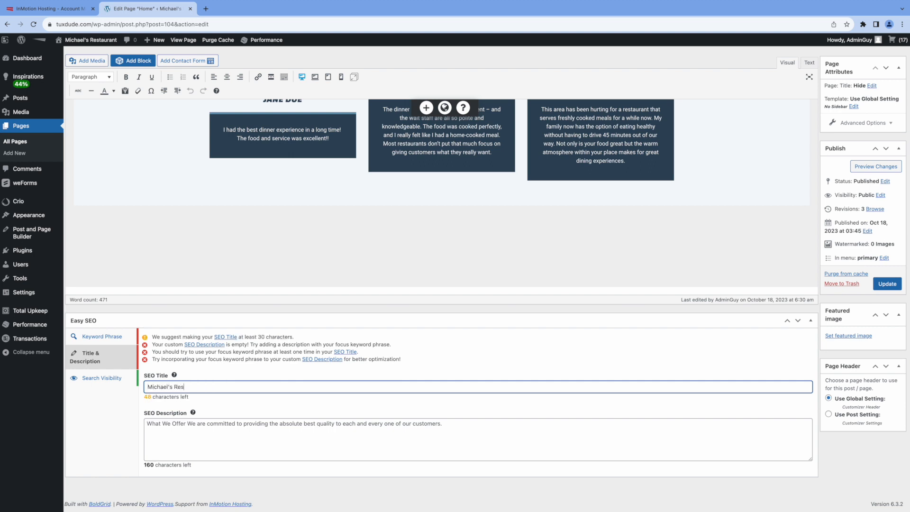
type("taurant - Best in Los Angeles")
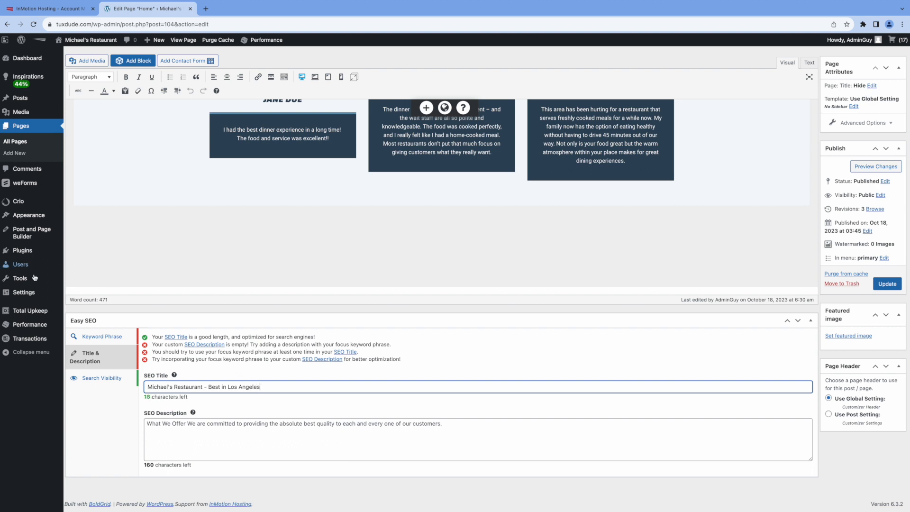
key("Tab")
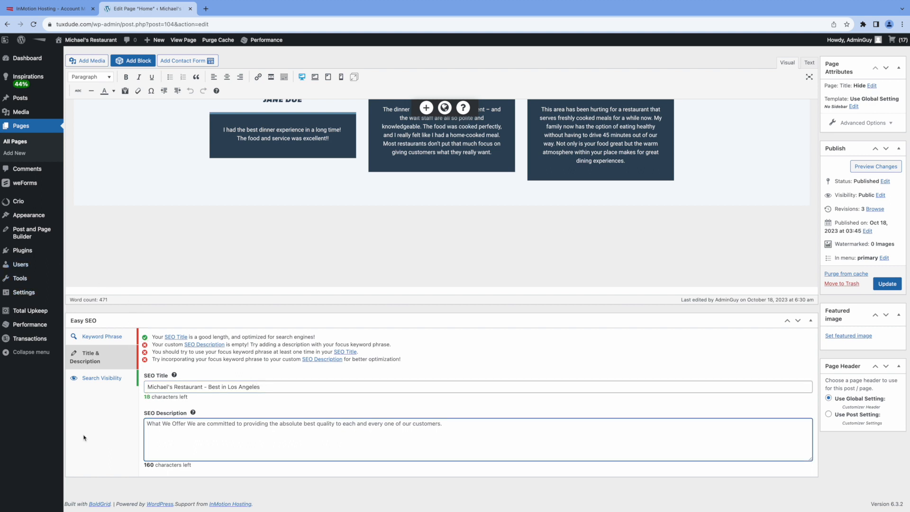
Step: Add an SEO description praising quality, burgers, pasta, pizza and salads, then review visibility and keyword checks
type("Michael's Restaurant is committed t")
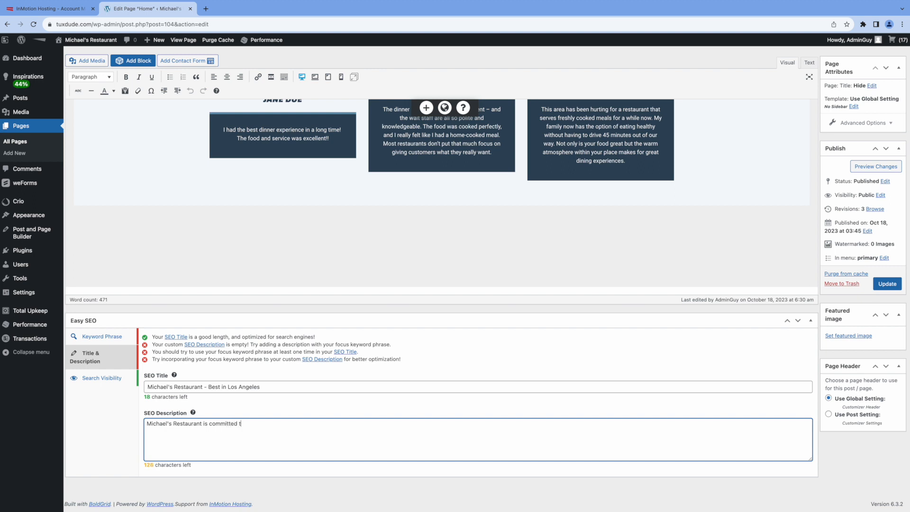
type("o pr")
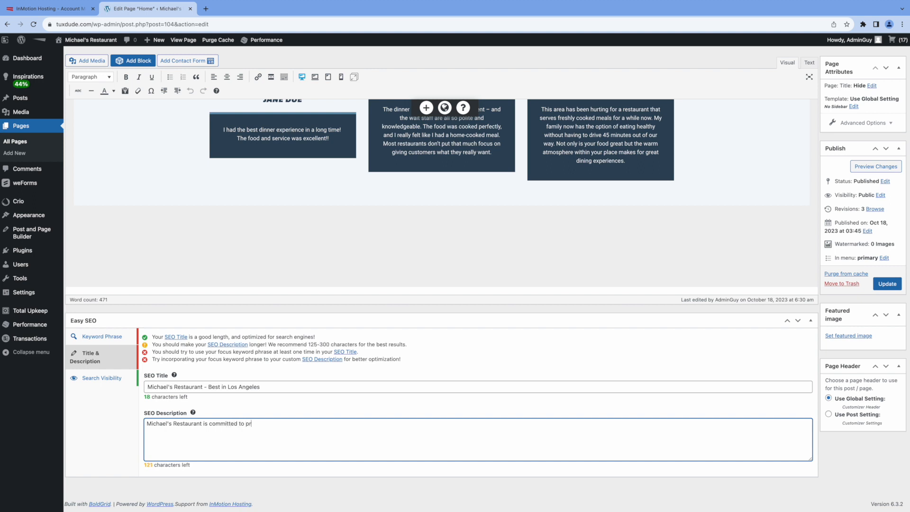
type("oviding the absolute best qua")
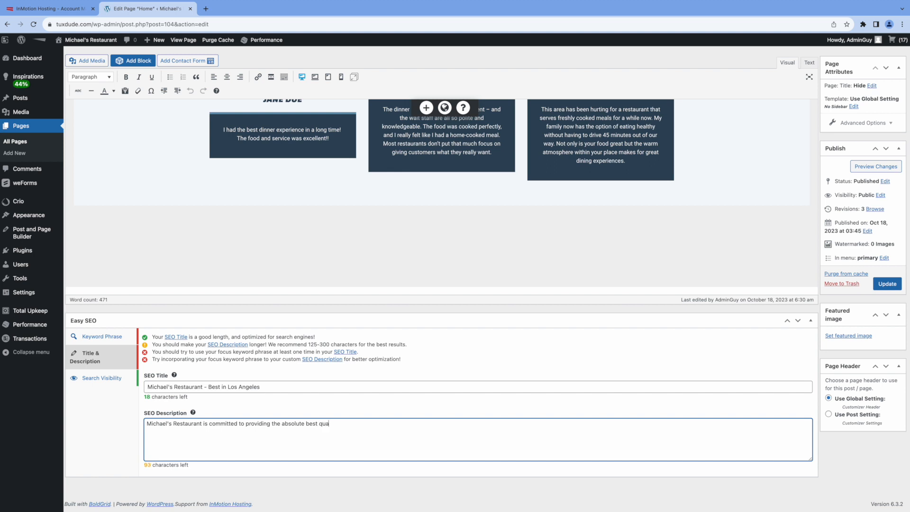
type("lity to our customers!  We feature the bes")
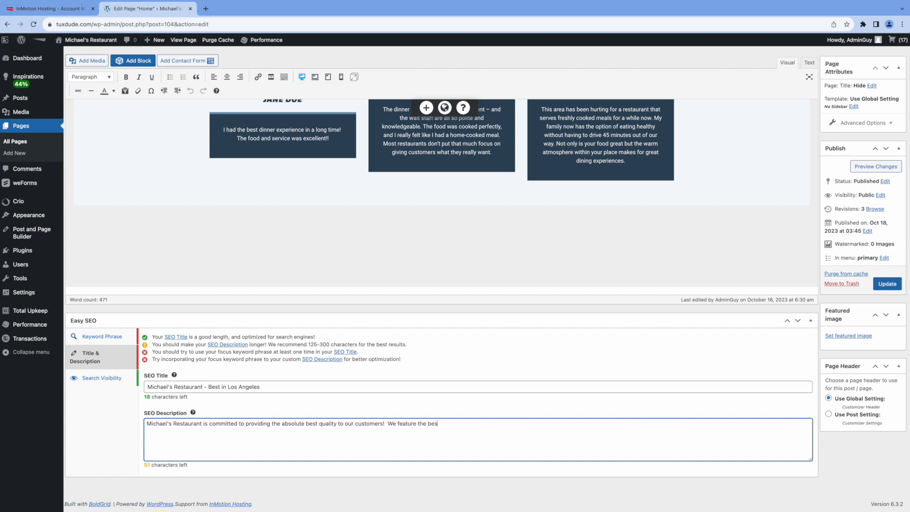
type("t burgers, pasta, pi")
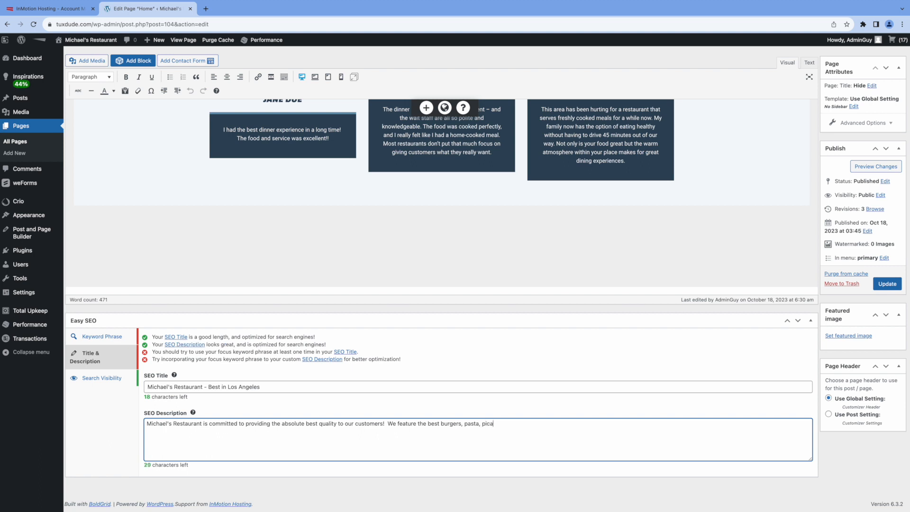
type("zza, and salads.")
left_click(108, 378)
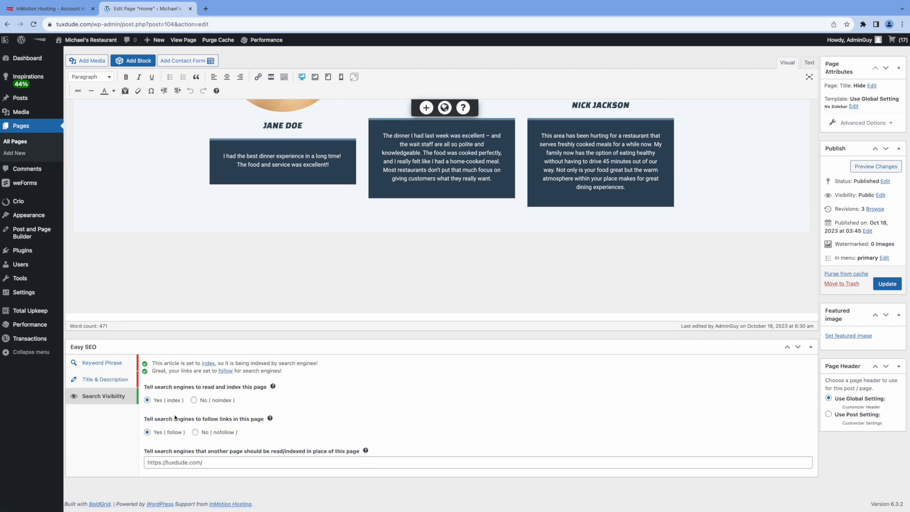
left_click(101, 364)
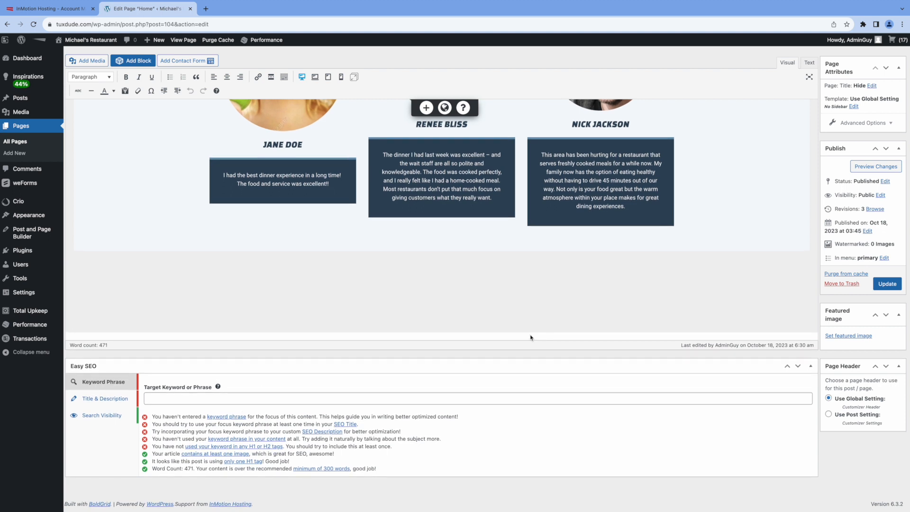
Step: Update the Home page, then launch the W3 Total Cache setup guide from BoldGrid Inspirations
left_click(888, 284)
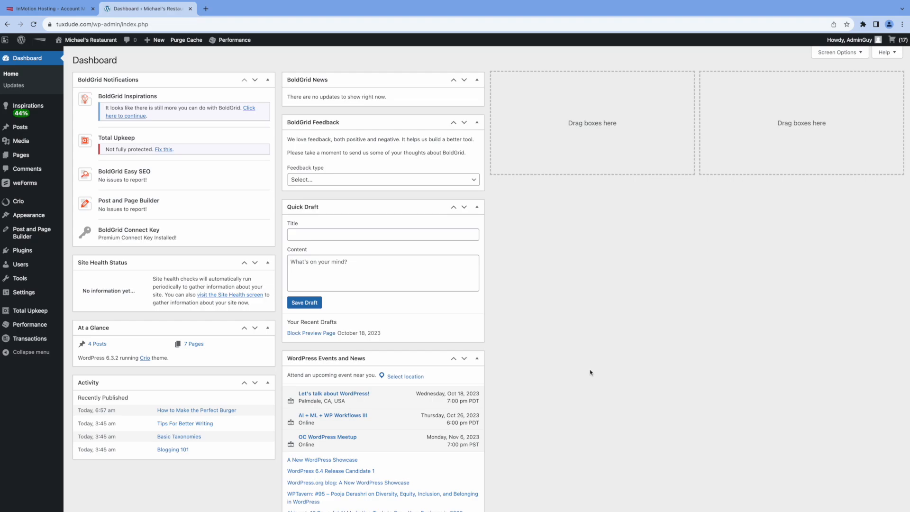
left_click(33, 109)
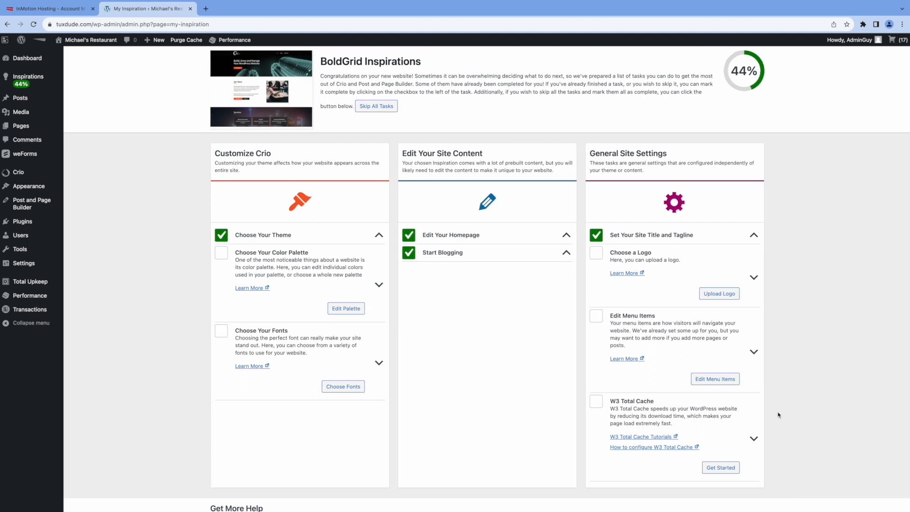
left_click(722, 468)
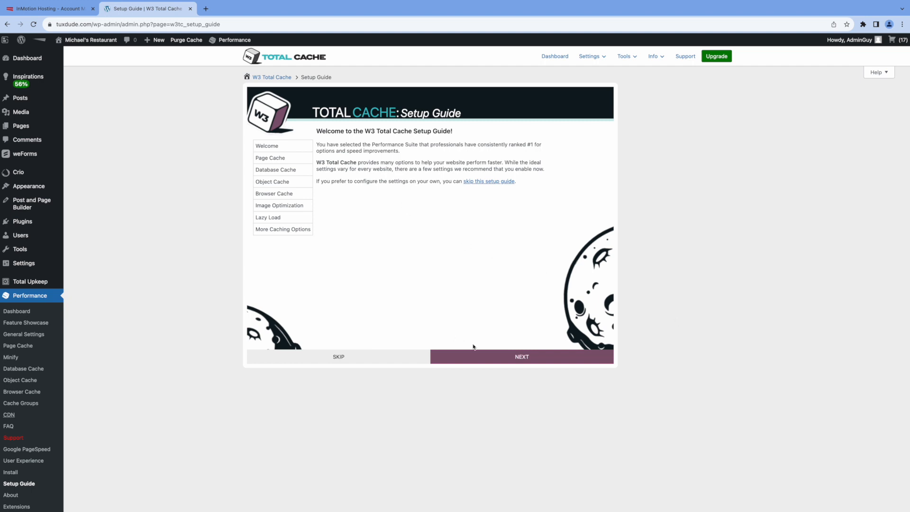
Step: Test page cache engines and keep Disk: Basic, database and object caching off, browser caching on
left_click(517, 359)
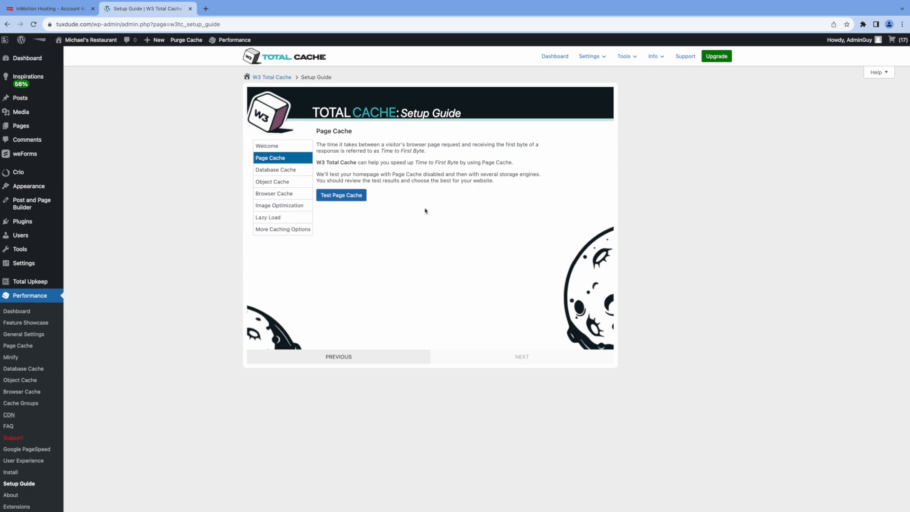
left_click(345, 196)
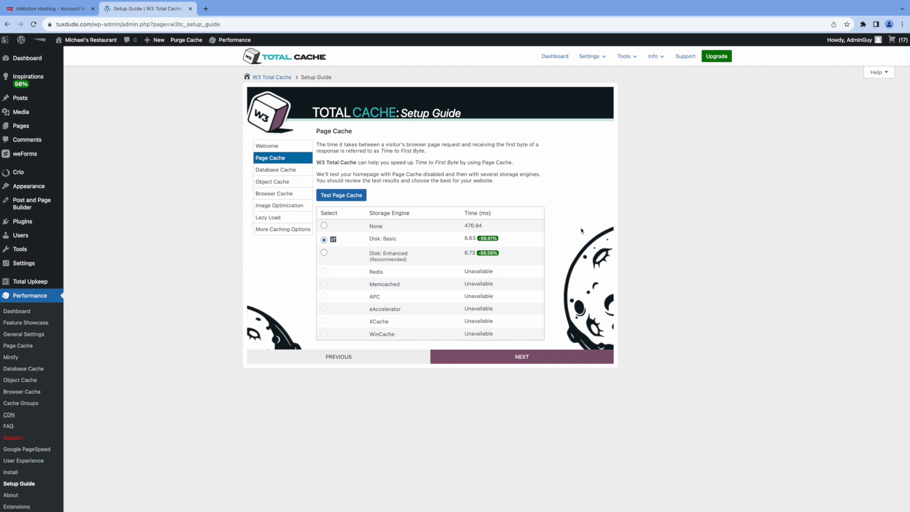
left_click(521, 356)
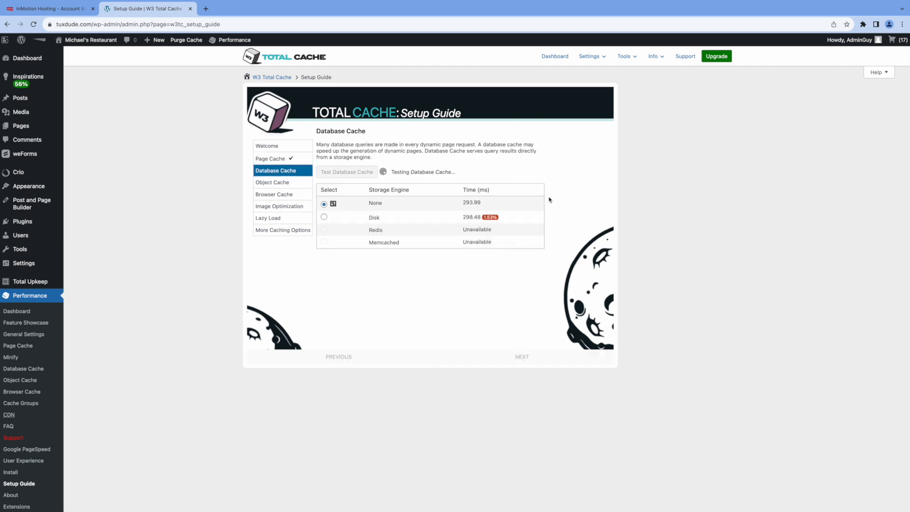
left_click(529, 361)
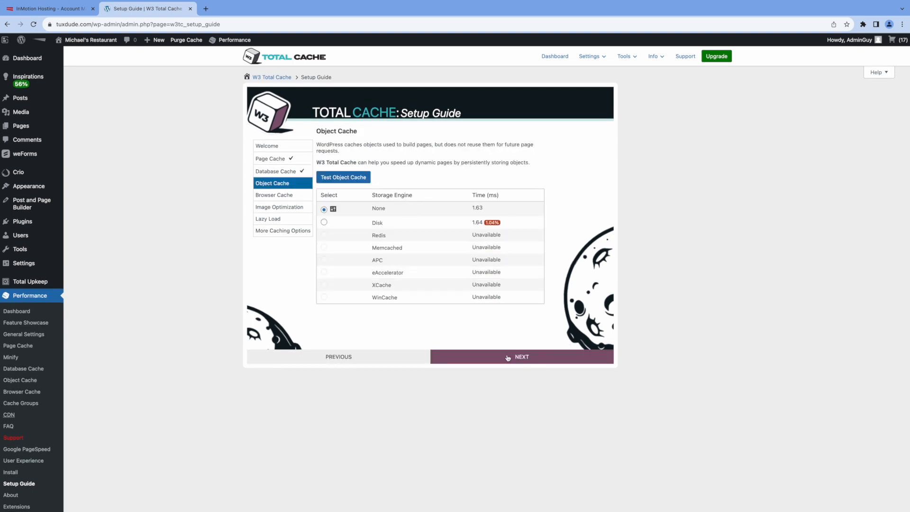
left_click(508, 356)
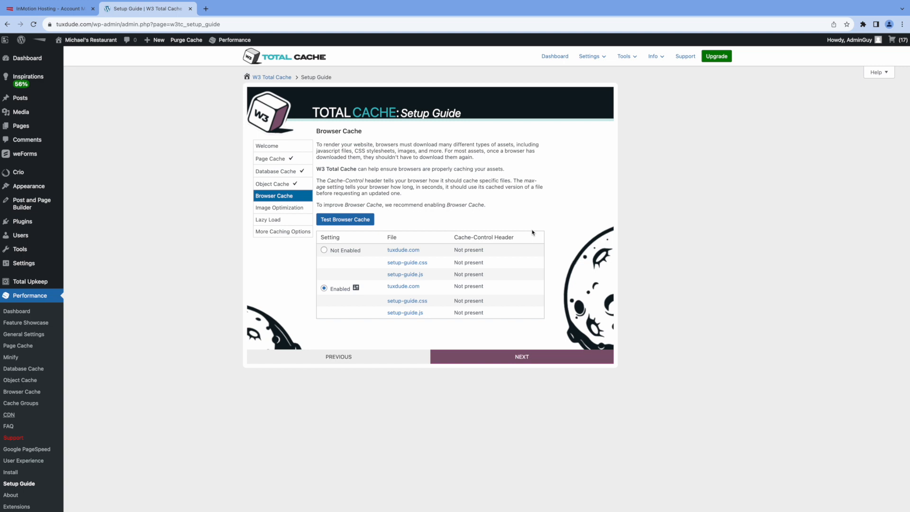
left_click(492, 364)
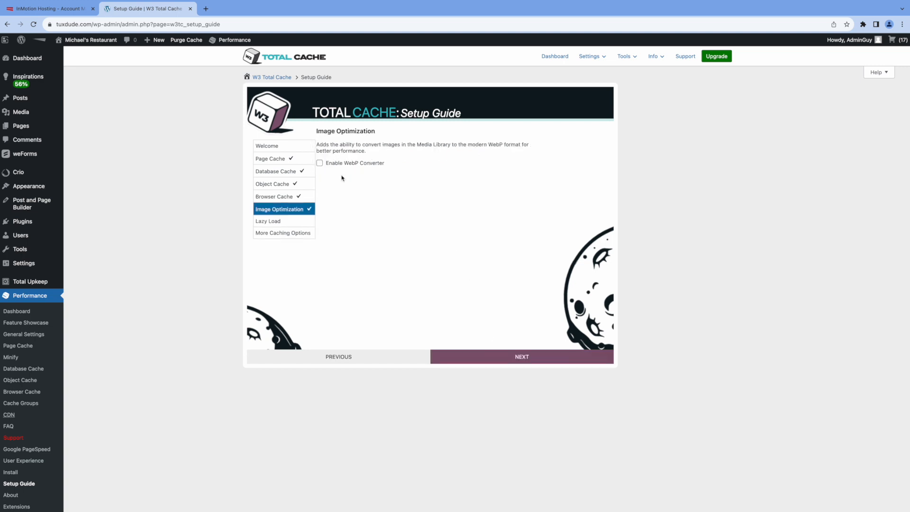
Step: Enable the WebP converter and image lazy loading, finish the guide and go to the dashboard
left_click(320, 164)
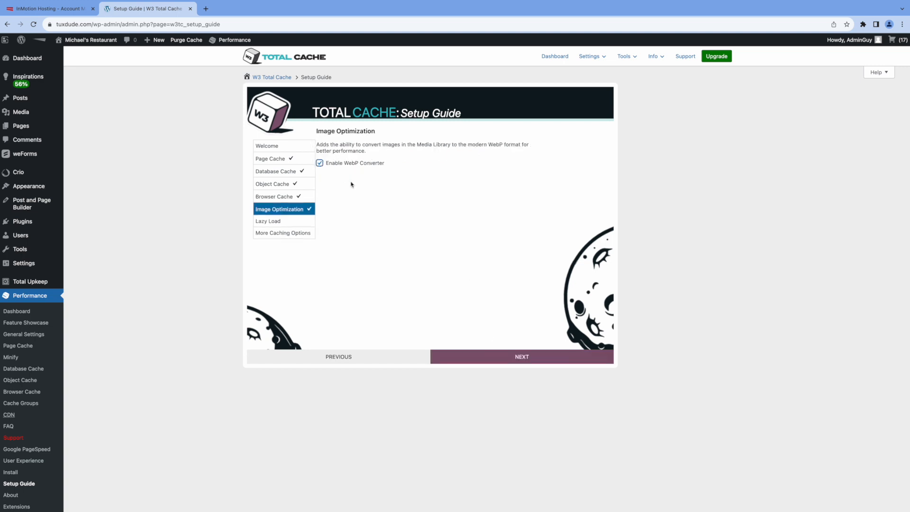
left_click(480, 362)
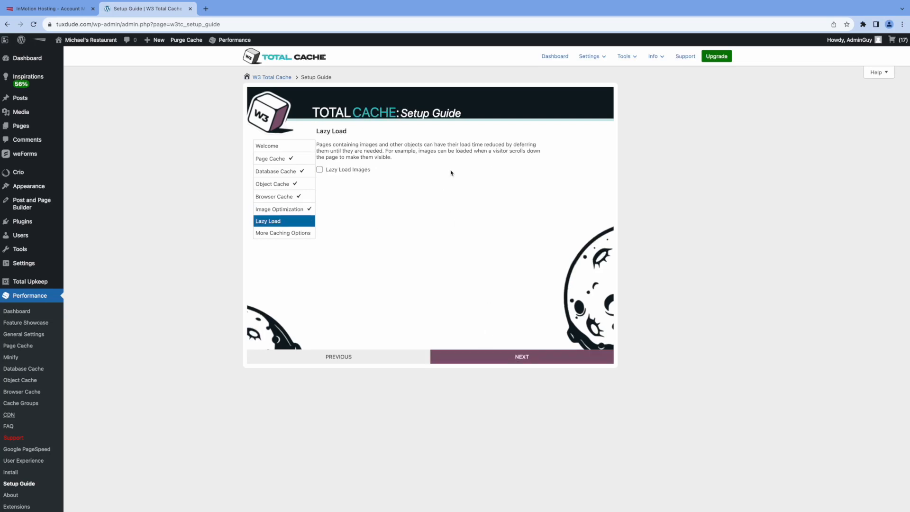
left_click(321, 170)
left_click(485, 360)
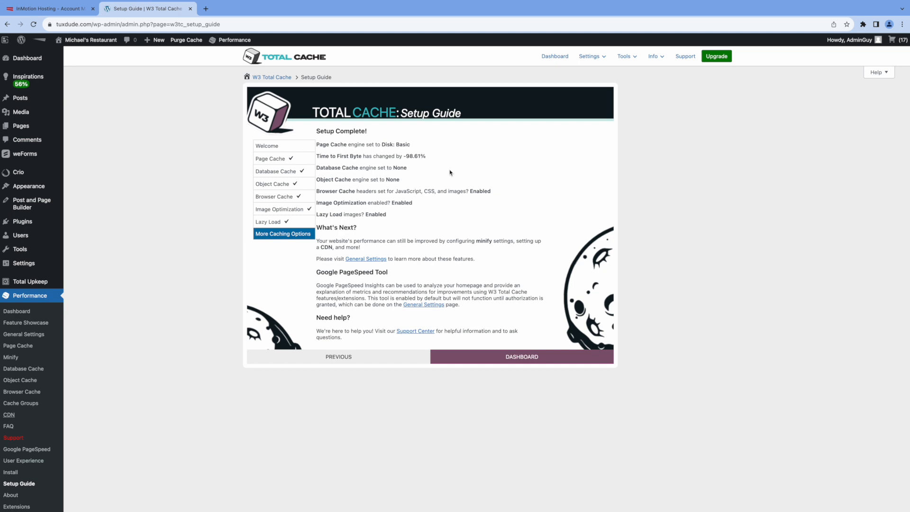
left_click(504, 355)
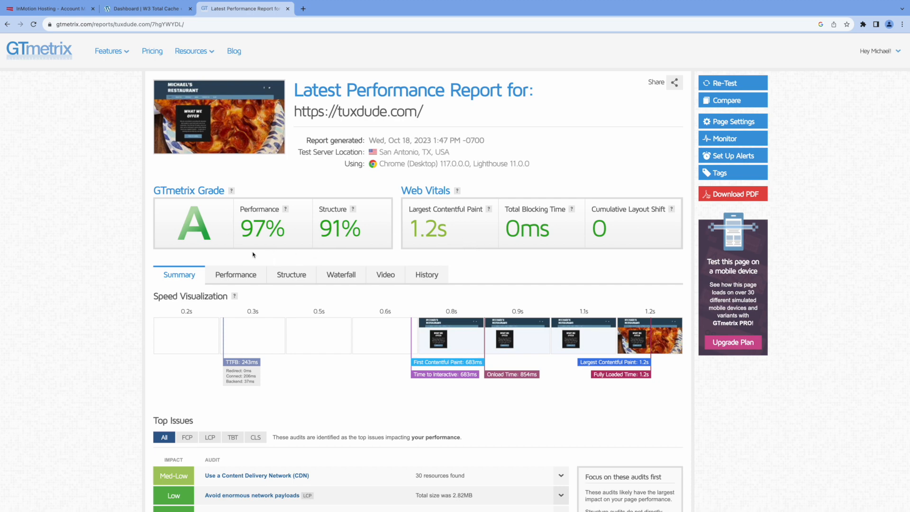
Step: Review the tuxdude.com GTmetrix Performance metrics, then return to the report Summary
left_click(235, 275)
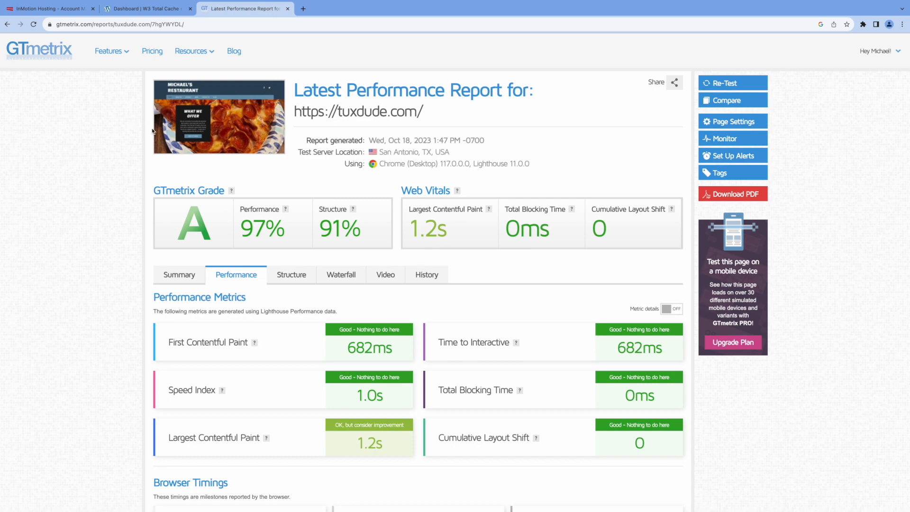
left_click(175, 276)
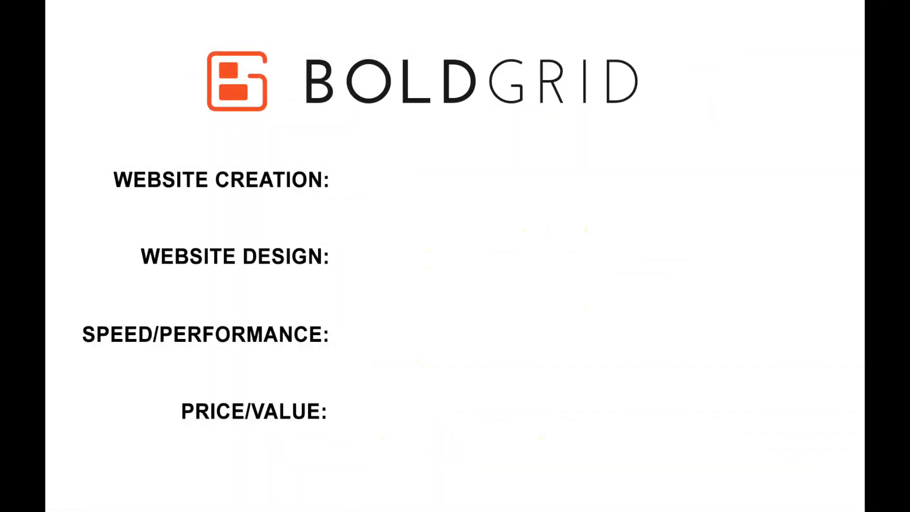